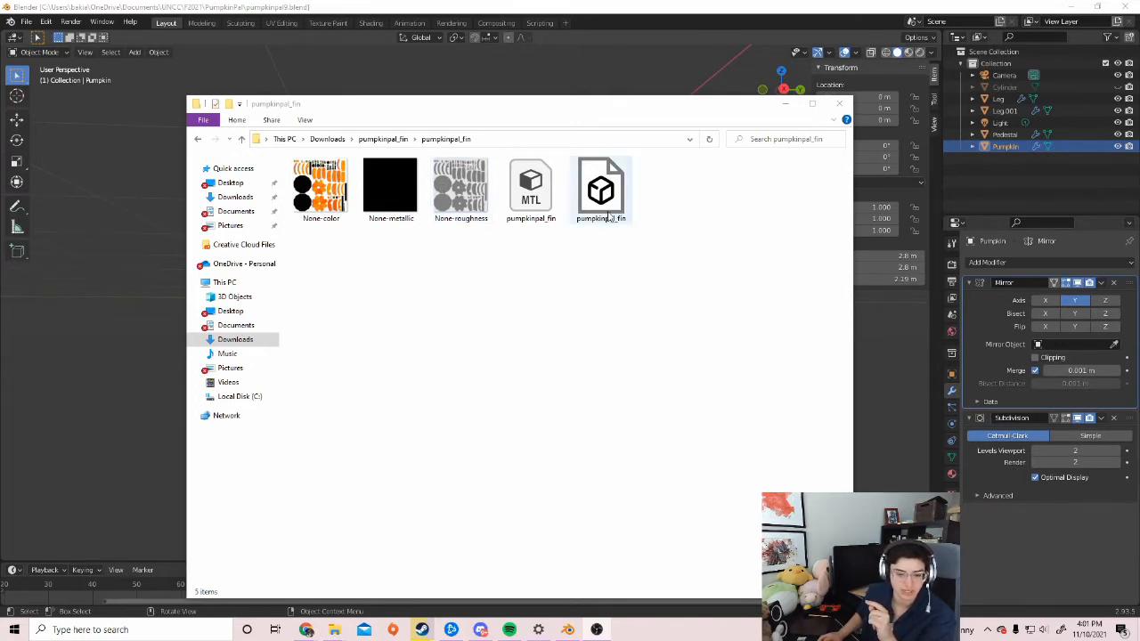
Bring the Blender pumpkin scene window back in front of File Explorer
click(363, 13)
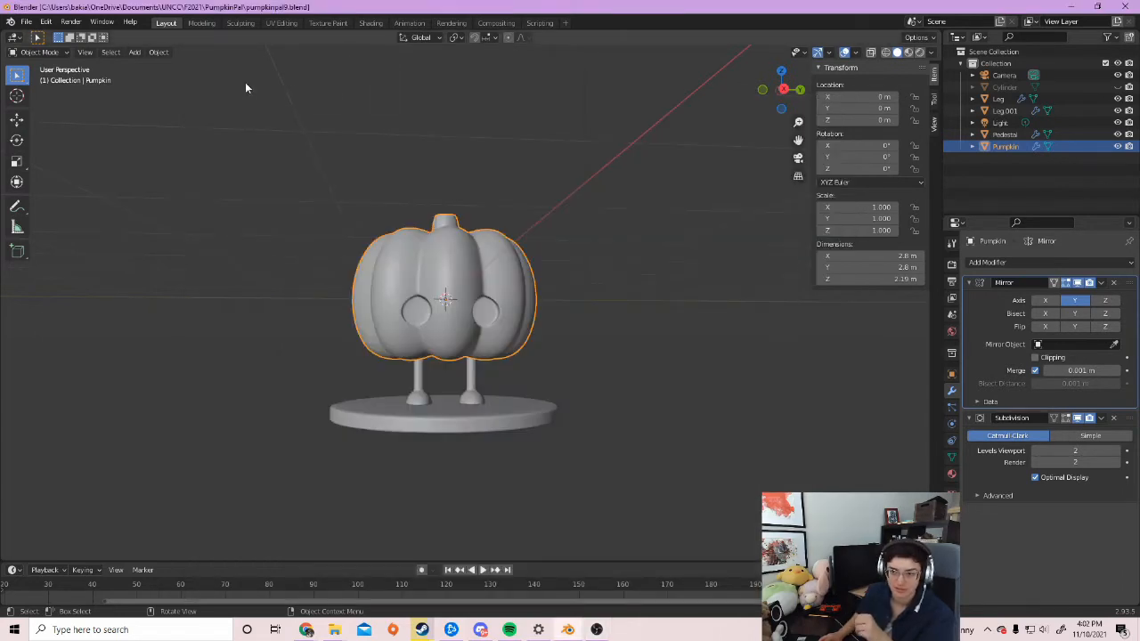
Hide Pumpkin, Pedestal, Leg and Leg.001 in the Outliner so the viewport is empty
click(27, 22)
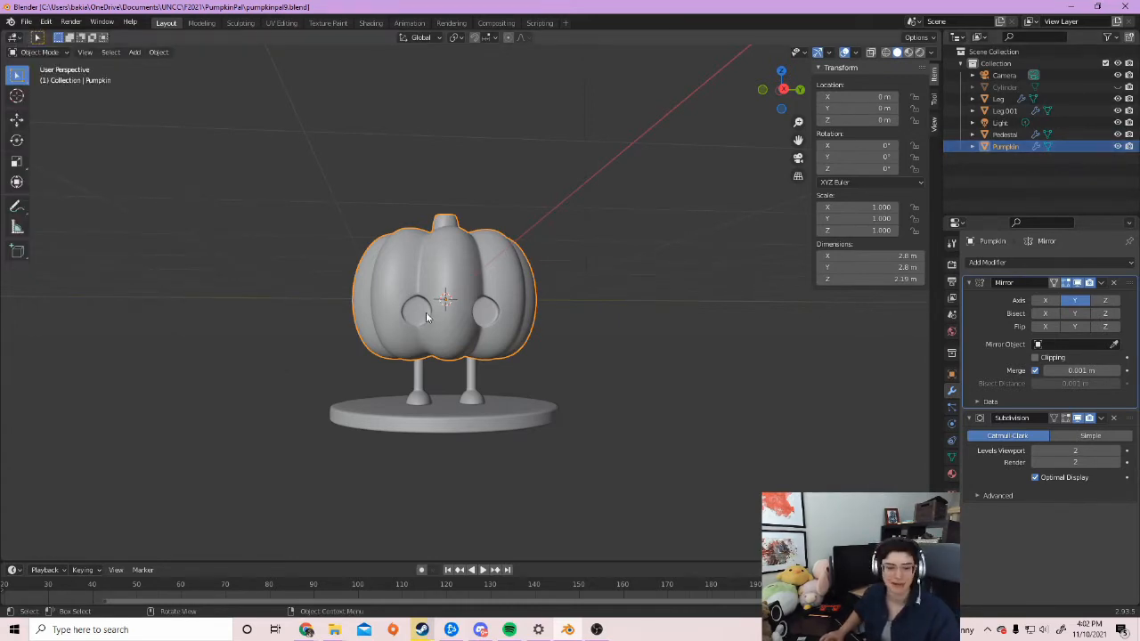
click(1118, 146)
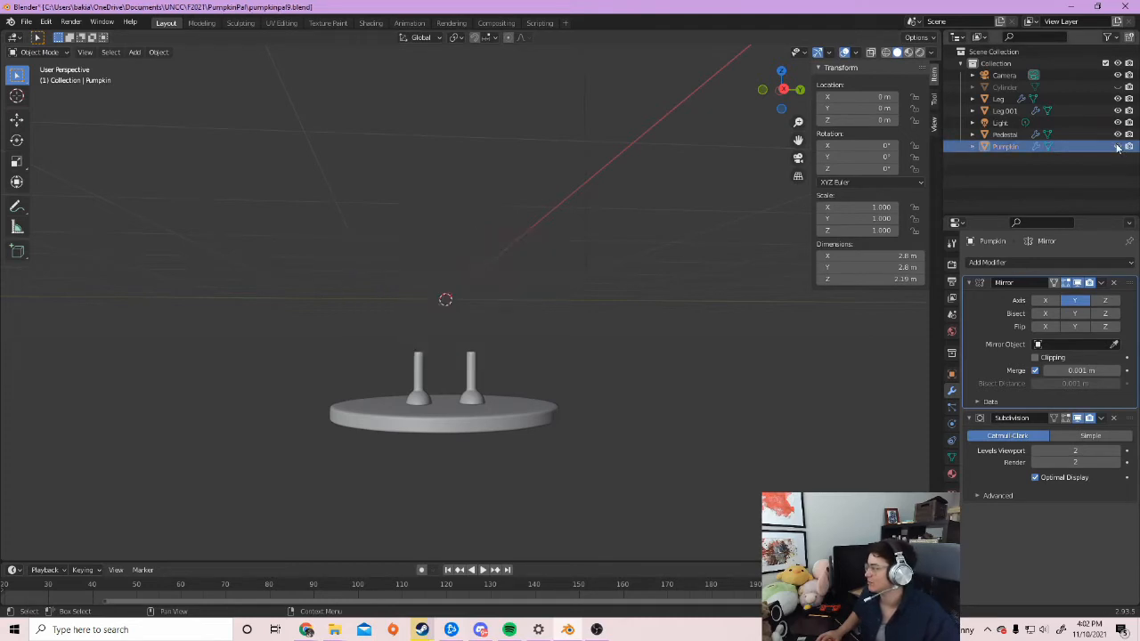
click(1118, 135)
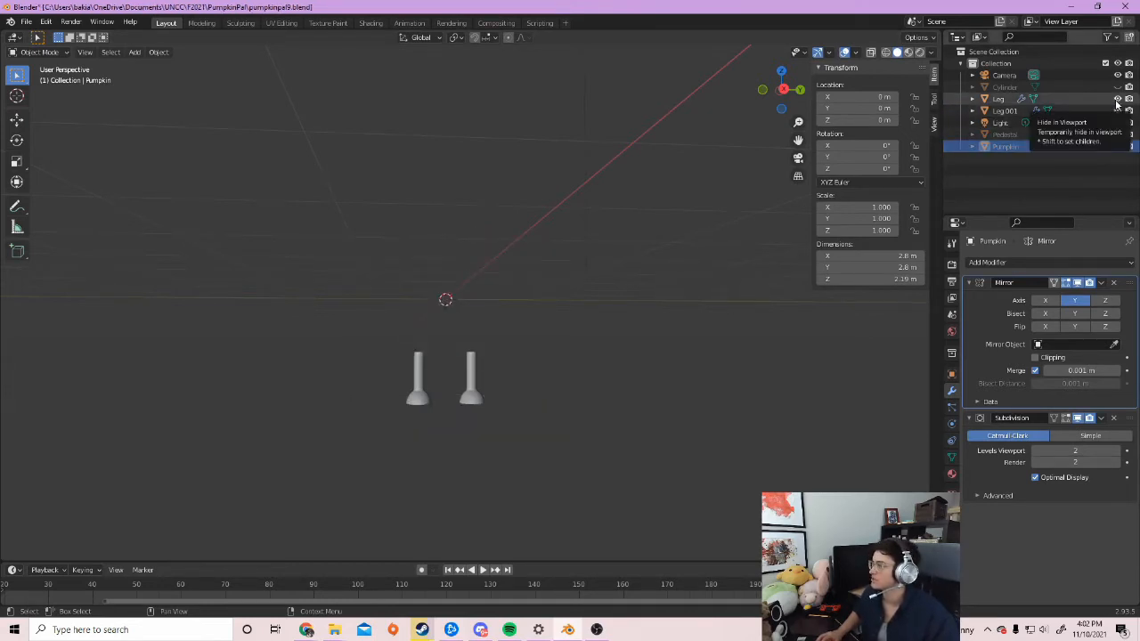
click(1118, 99)
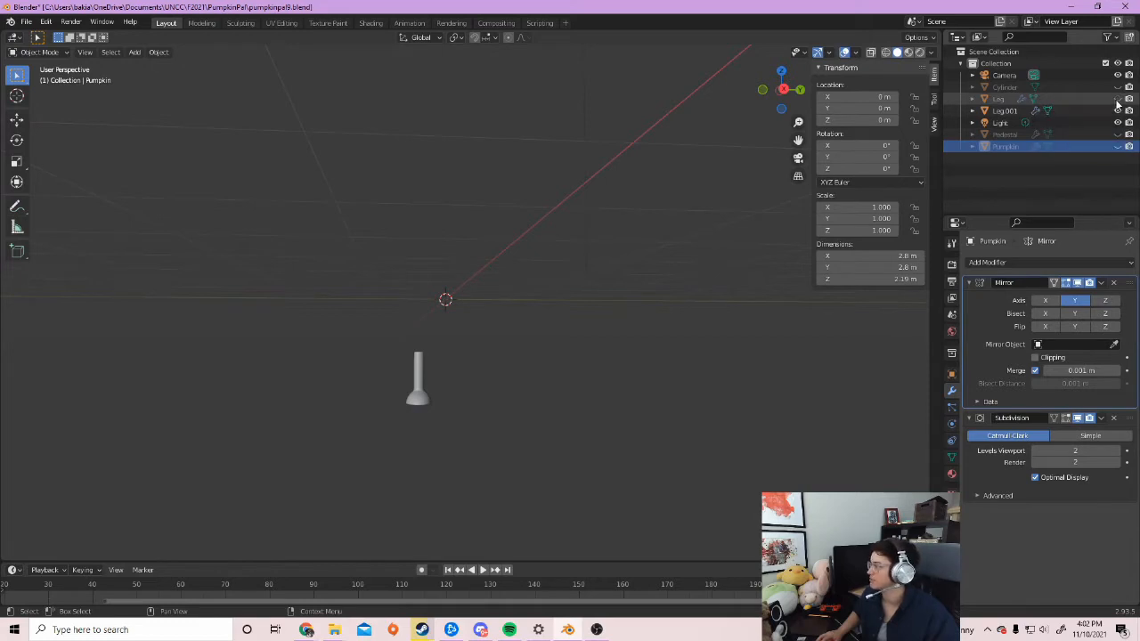
click(1118, 112)
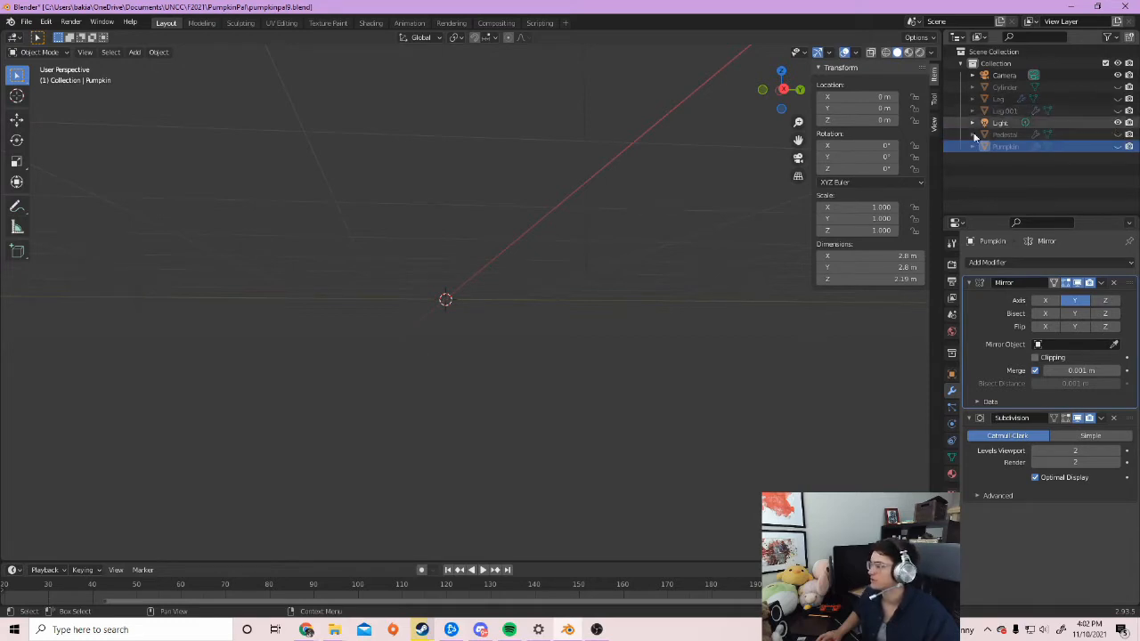
click(26, 22)
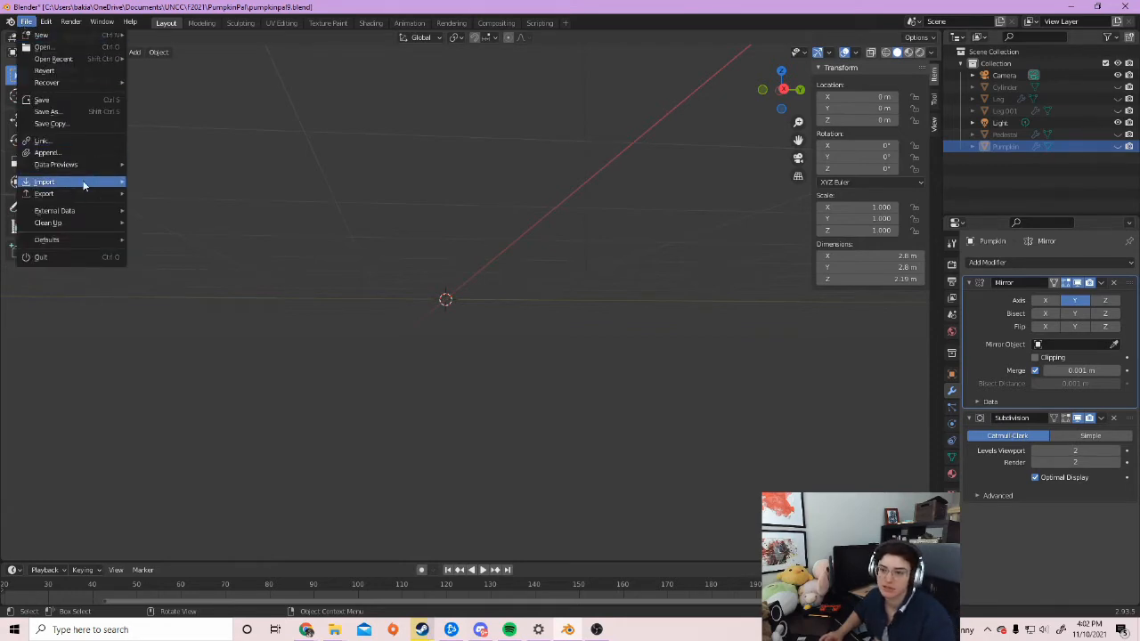
Import pumpkinpal_fin.obj from Downloads > pumpkinpal_fin > pumpkinpal_fin as a Wavefront OBJ
mouse_move(84, 183)
click(169, 288)
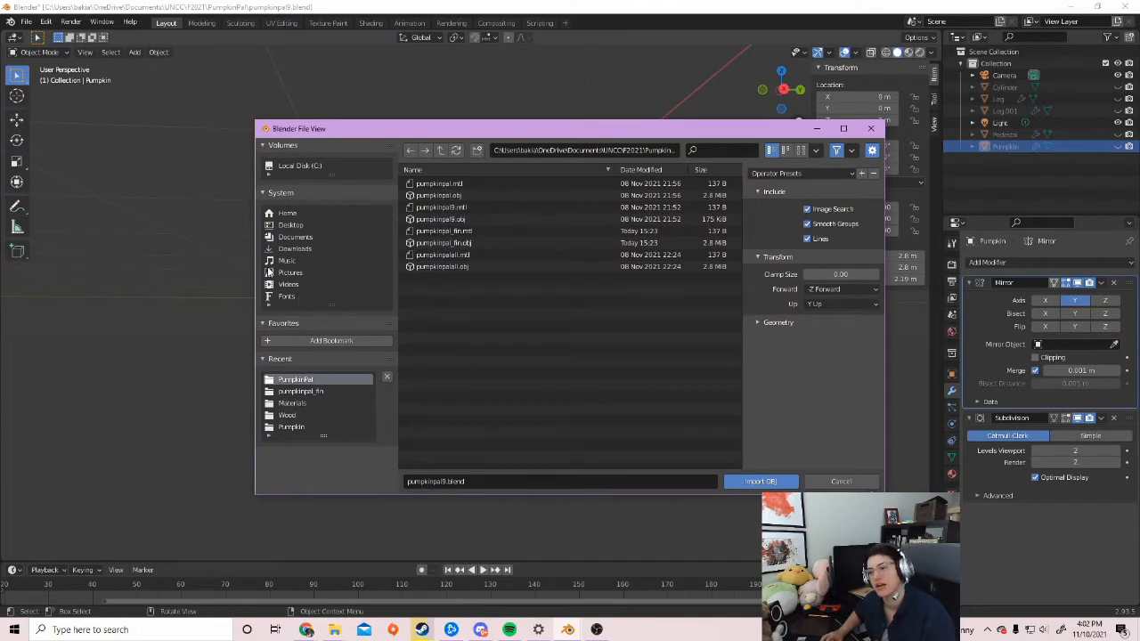
click(298, 251)
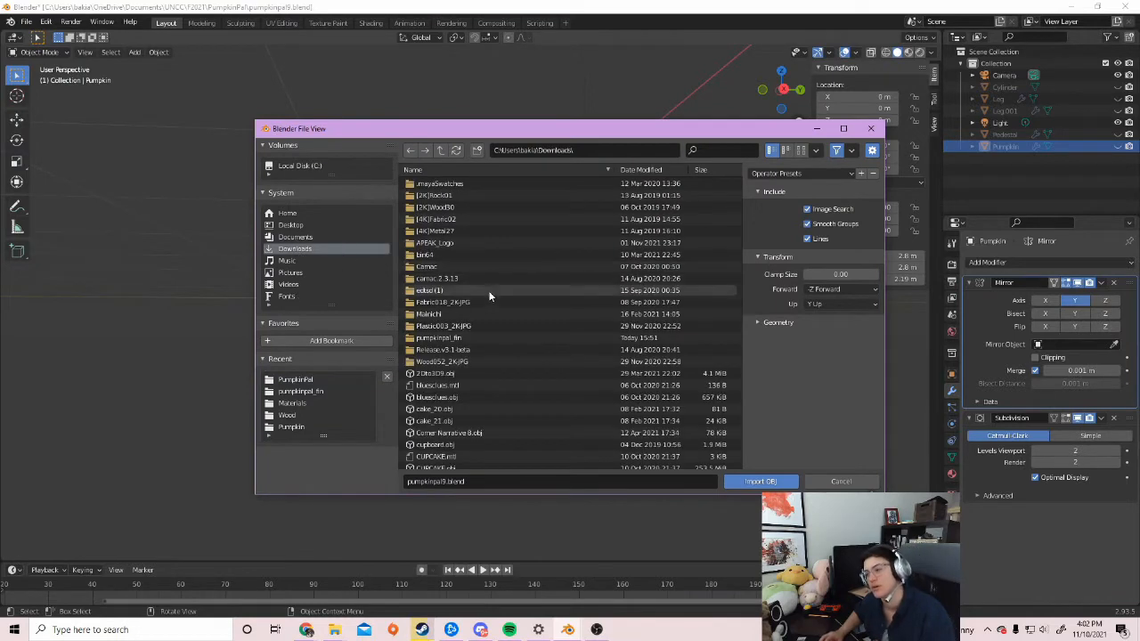
double_click(452, 339)
double_click(453, 183)
click(461, 196)
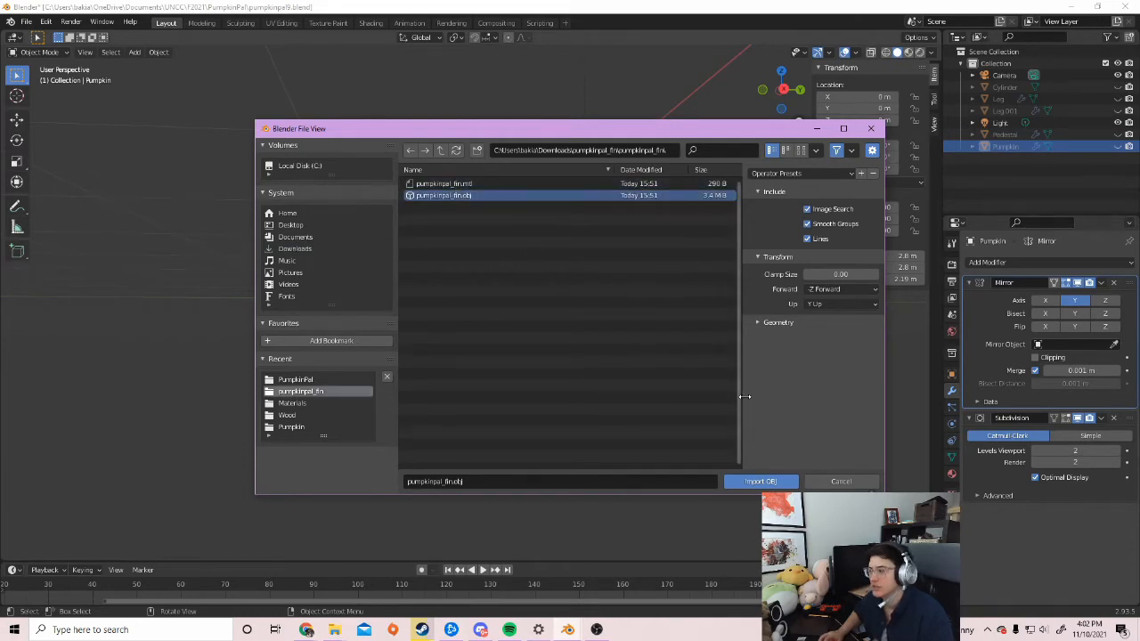
click(758, 481)
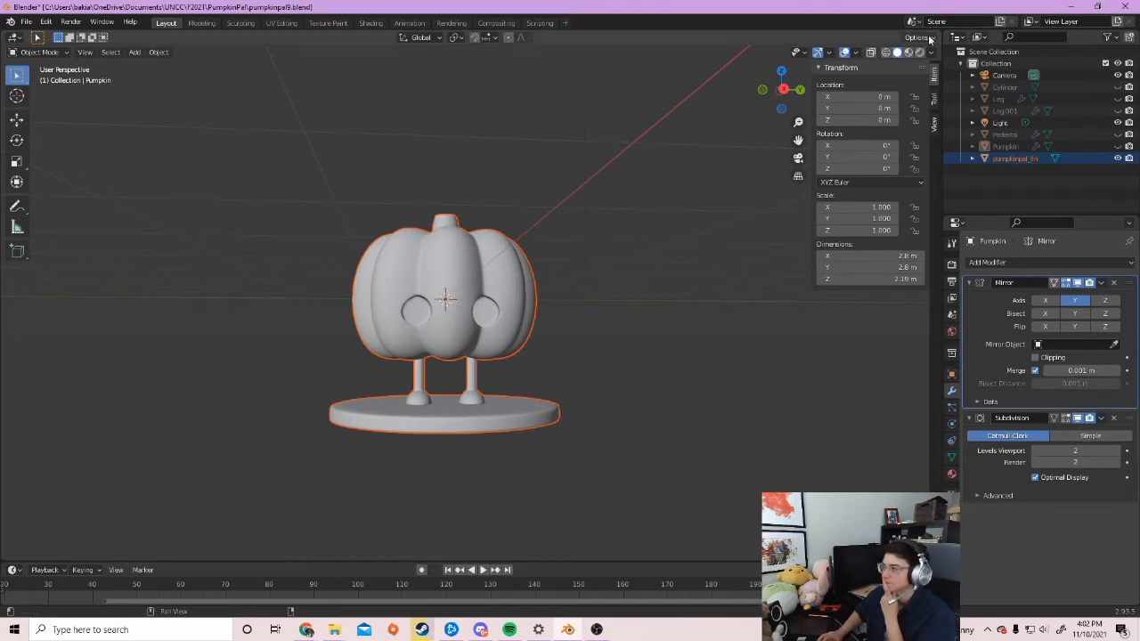
Switch to Material Preview shading and orbit to a level front view of the textured pumpkin
click(909, 51)
middle_drag(594, 304, 548, 309)
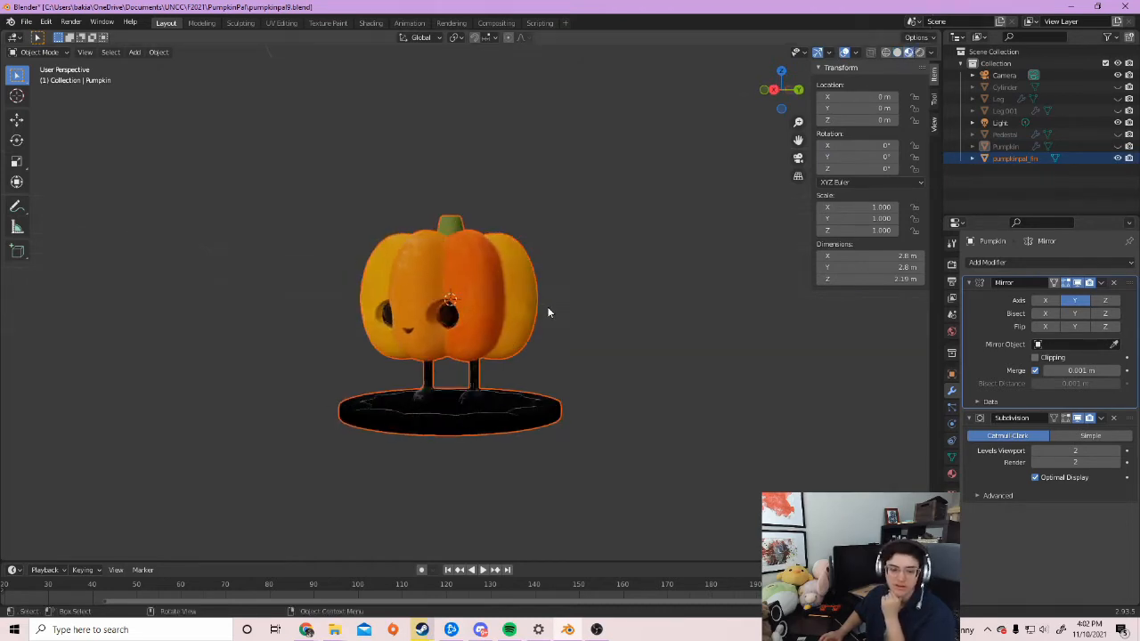
scroll(548, 308, up, 2)
middle_drag(601, 366, 628, 341)
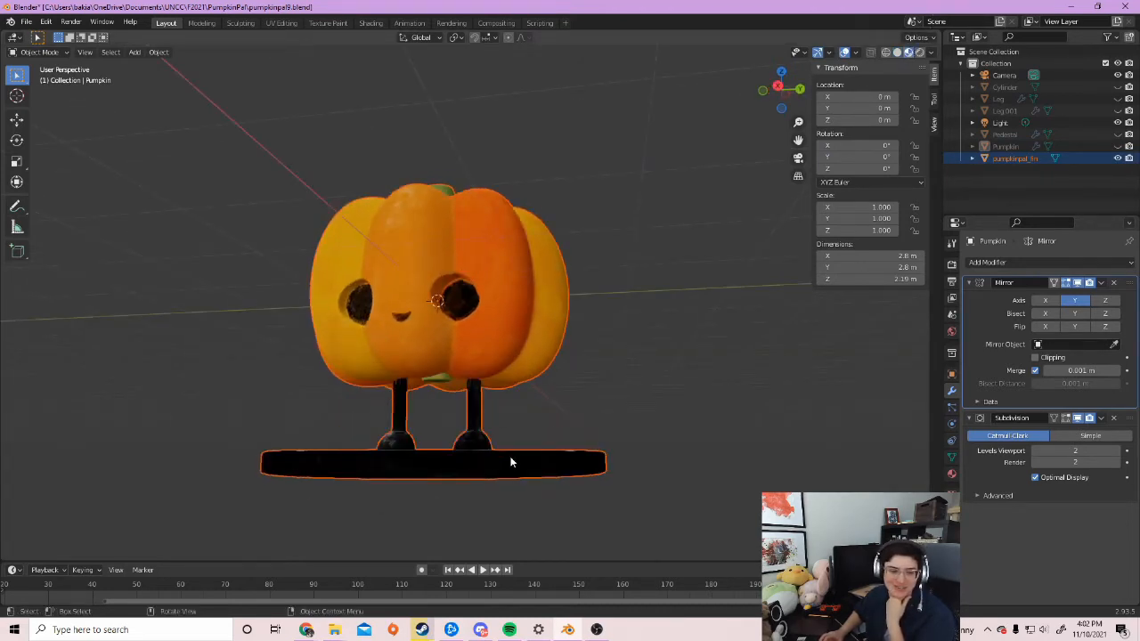
scroll(518, 383, down, 3)
mouse_move(499, 378)
middle_down()
mouse_move(515, 388)
mouse_move(583, 305)
mouse_move(552, 377)
mouse_move(572, 401)
mouse_move(615, 405)
mouse_move(466, 407)
mouse_move(502, 388)
middle_up()
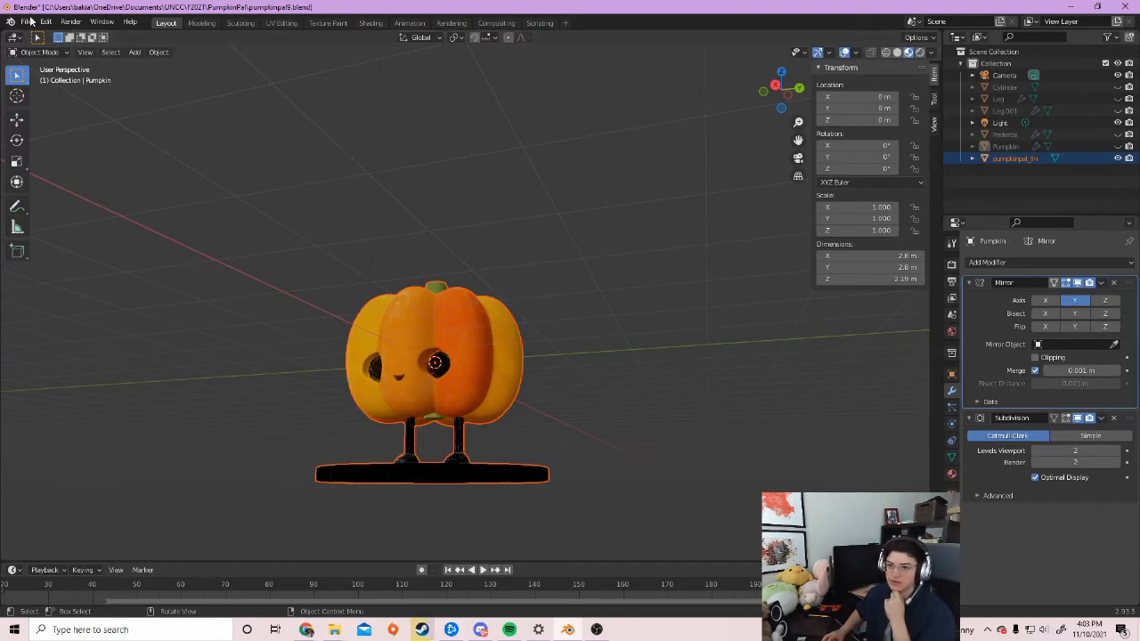
Select the imported pumpkinpal_fin object
click(277, 342)
click(402, 368)
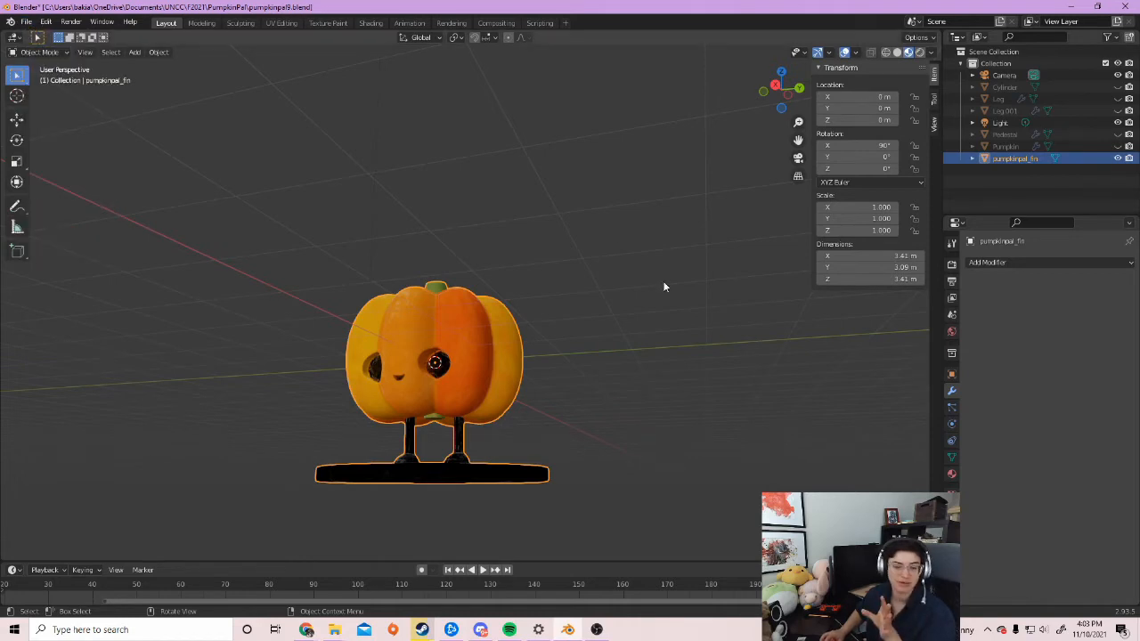
click(654, 312)
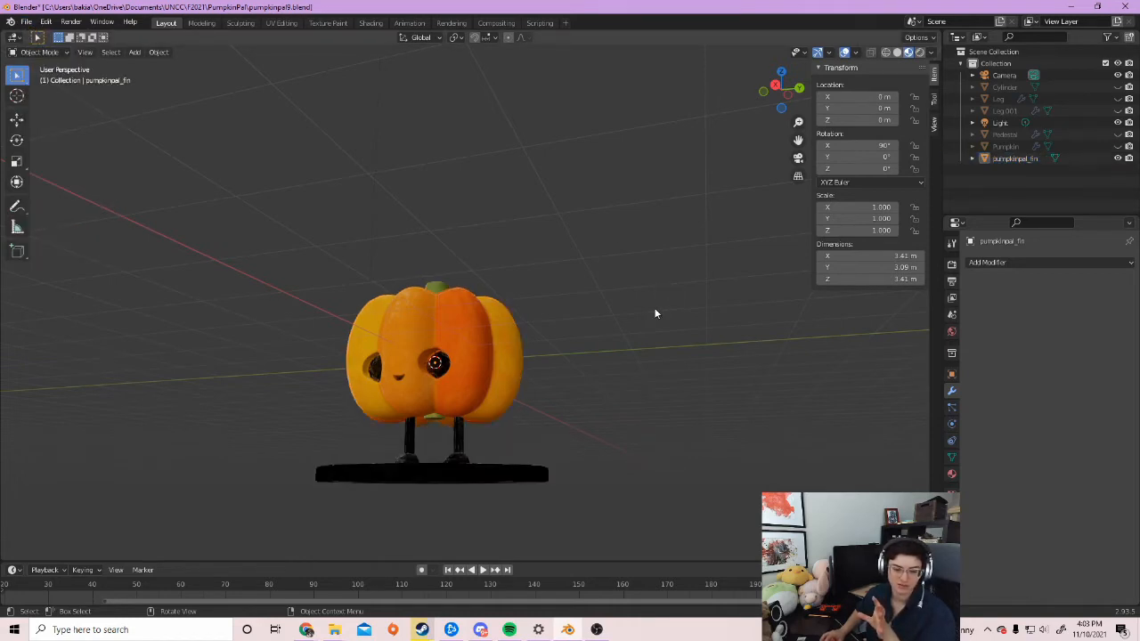
click(504, 354)
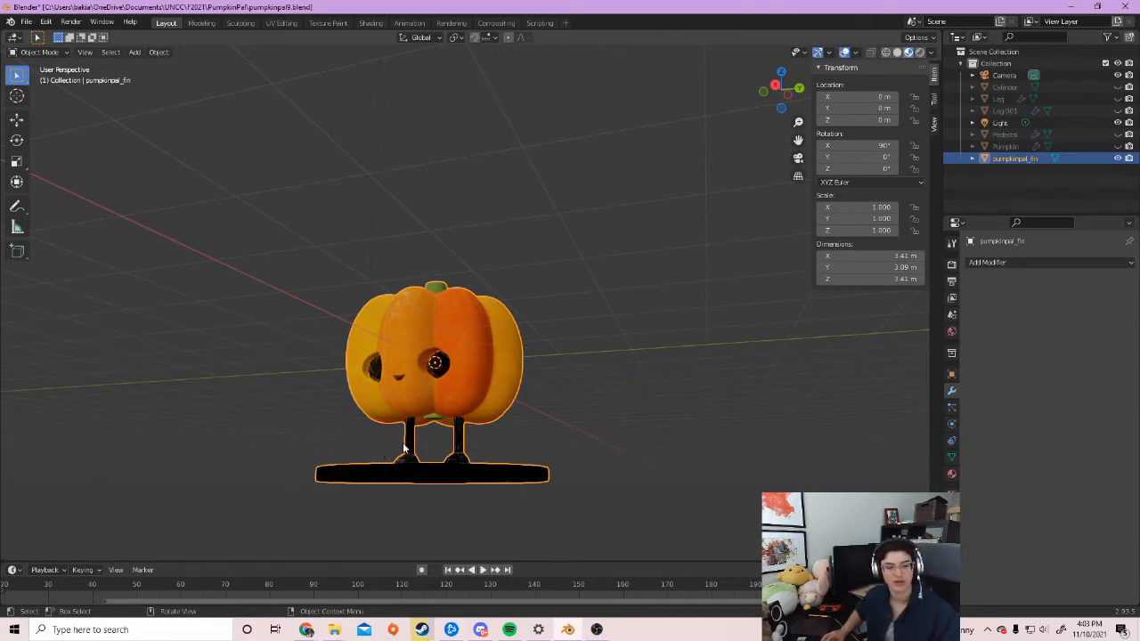
Export the selected pumpkin as Wavefront OBJ named Bris_pumpkin.obj, with Geometry options expanded
click(26, 22)
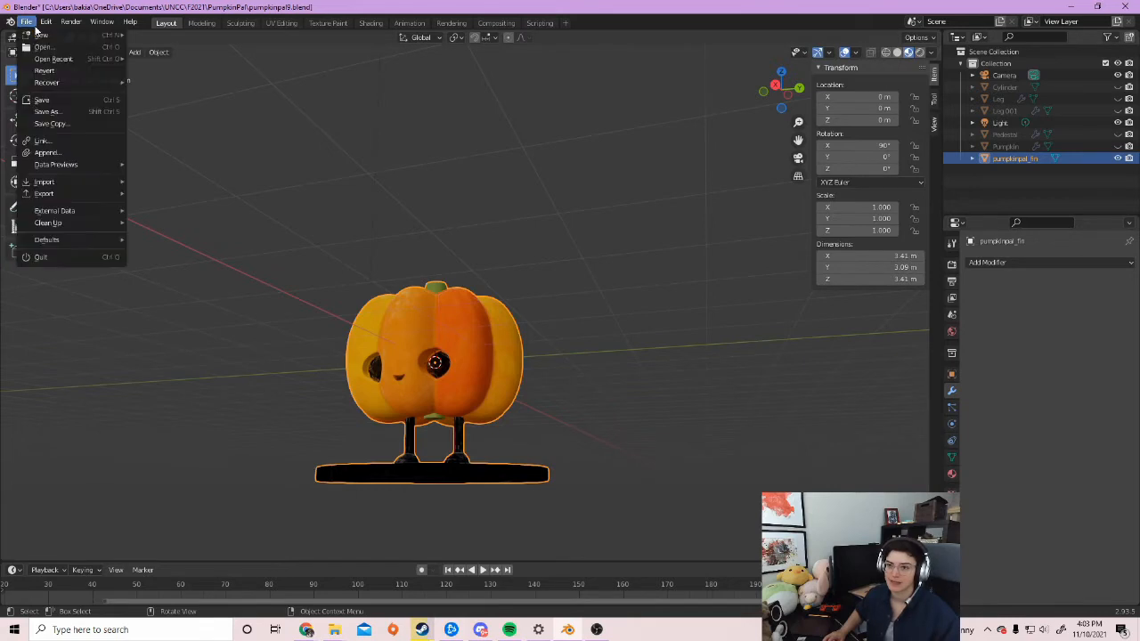
click(25, 18)
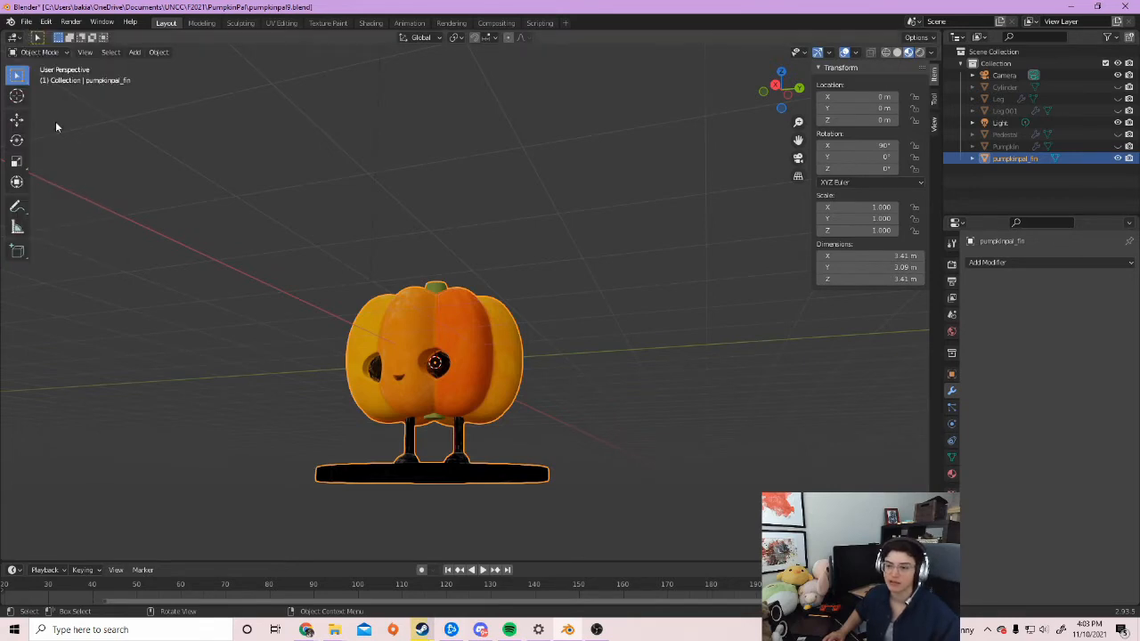
click(27, 22)
mouse_move(69, 193)
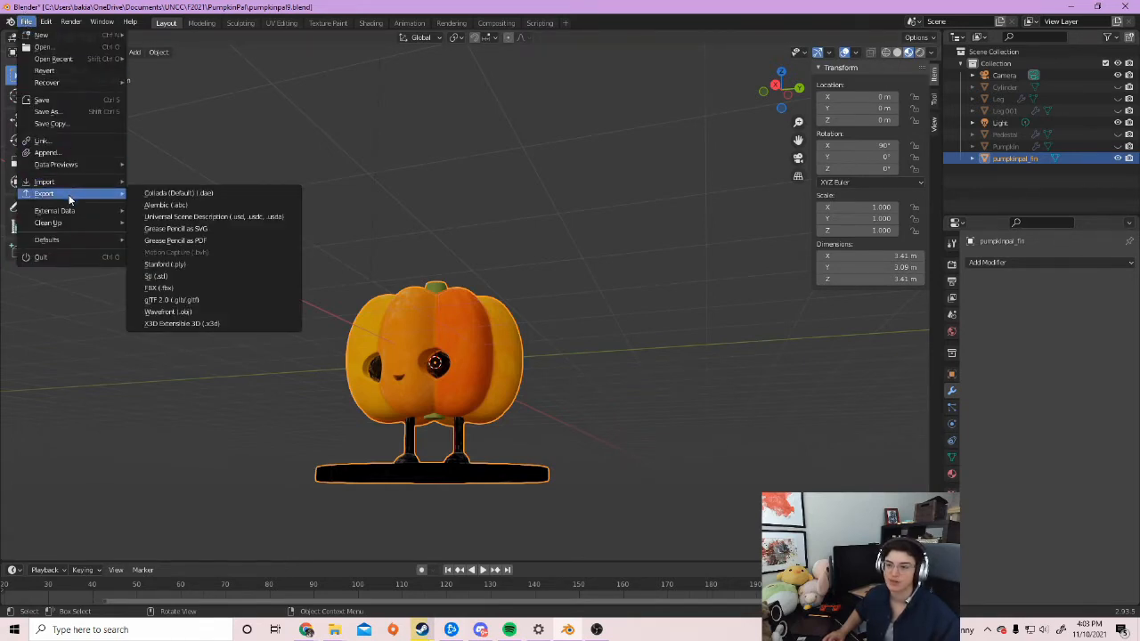
click(200, 314)
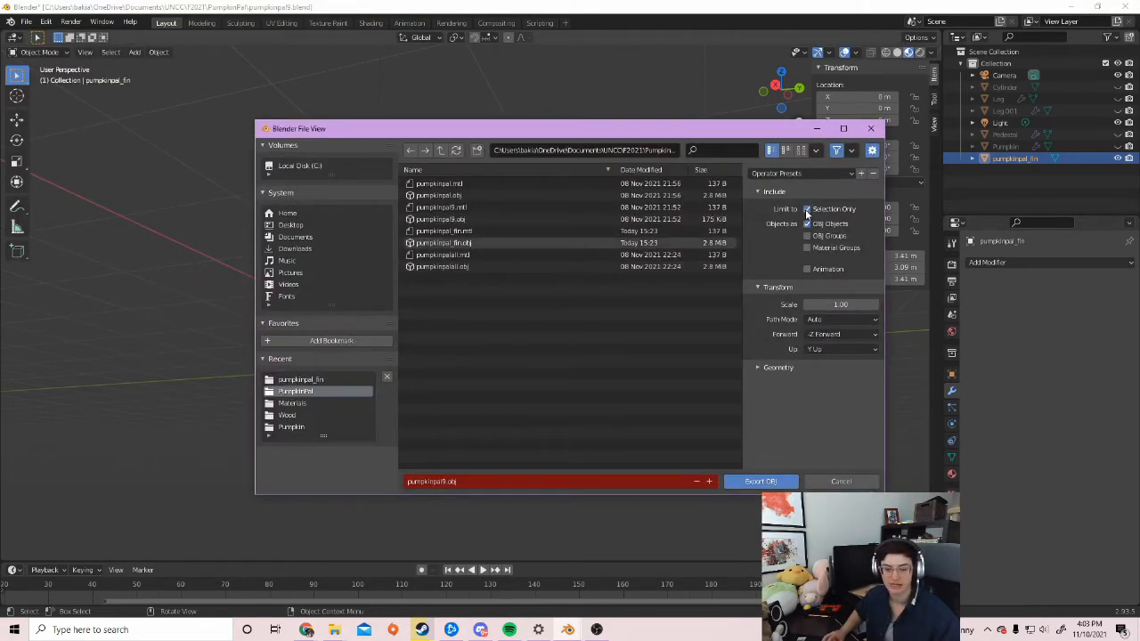
click(445, 481)
drag(447, 482, 370, 488)
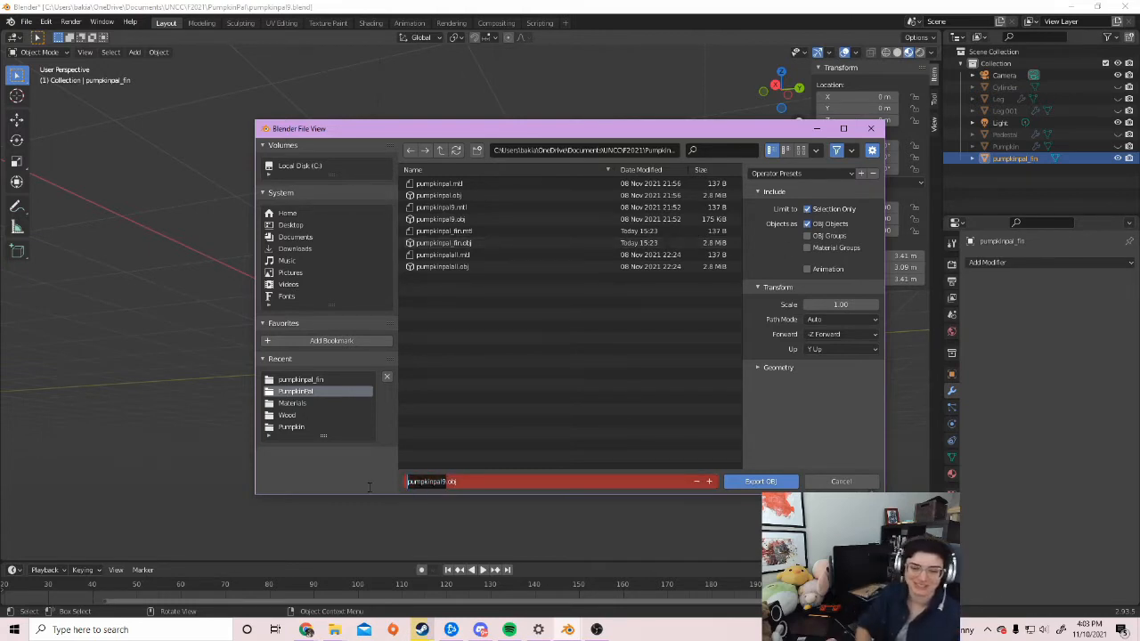
text(Bris)
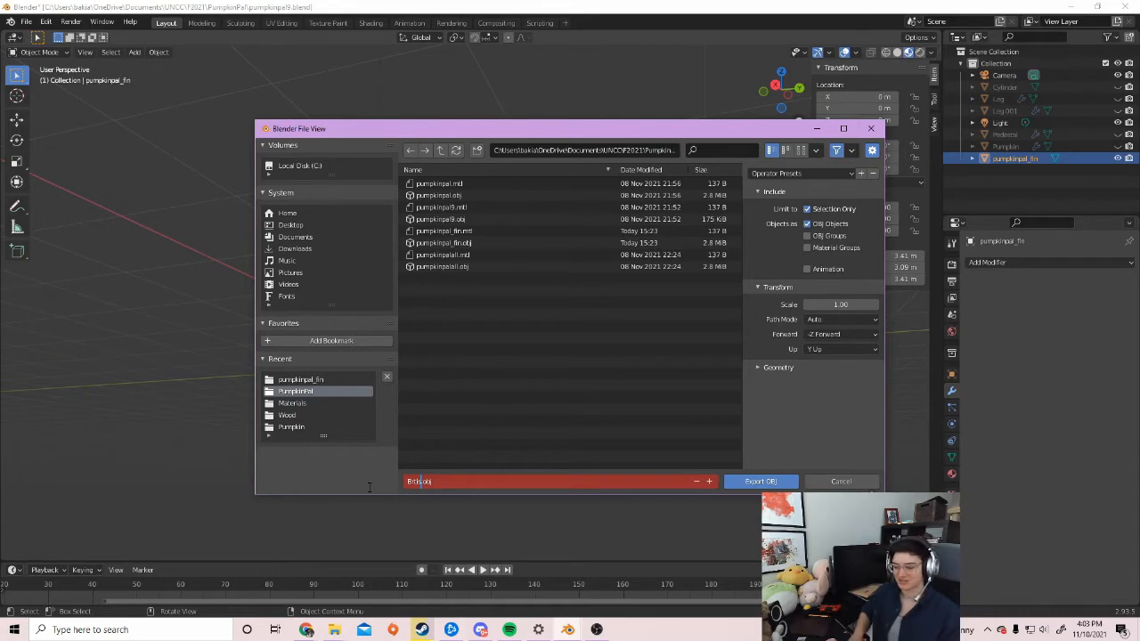
text(_pumpkin)
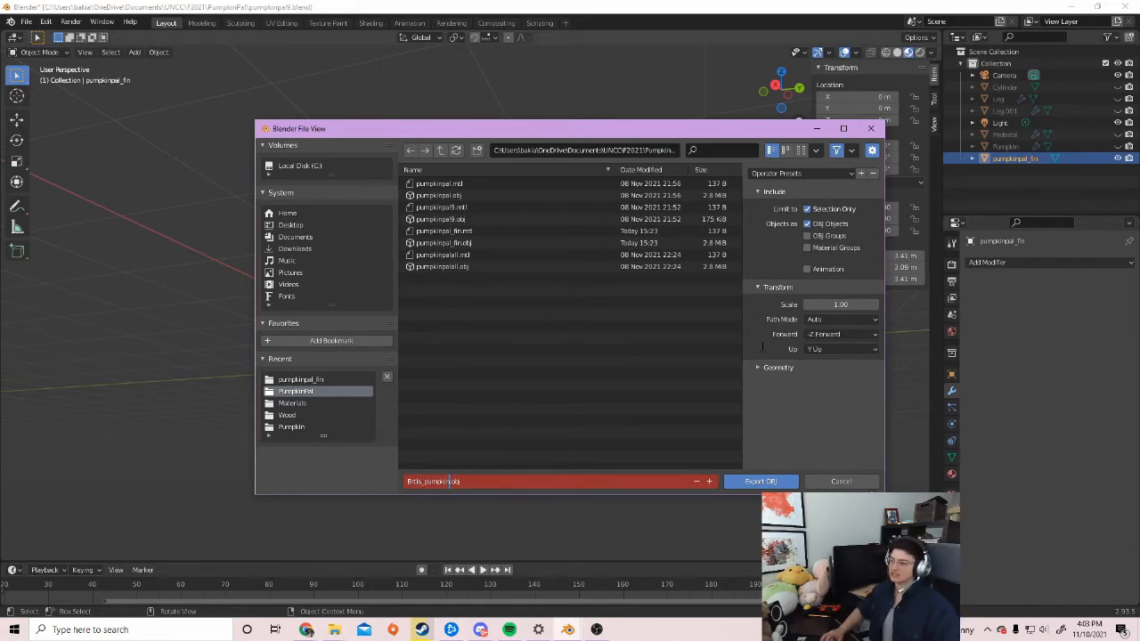
key(Return)
click(758, 367)
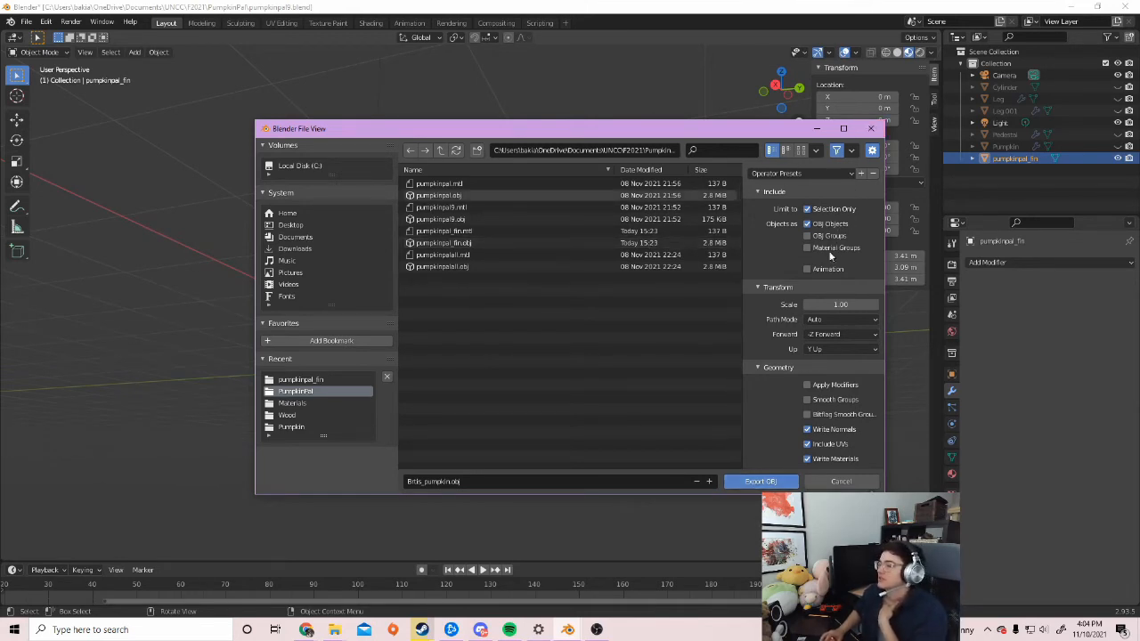
click(772, 480)
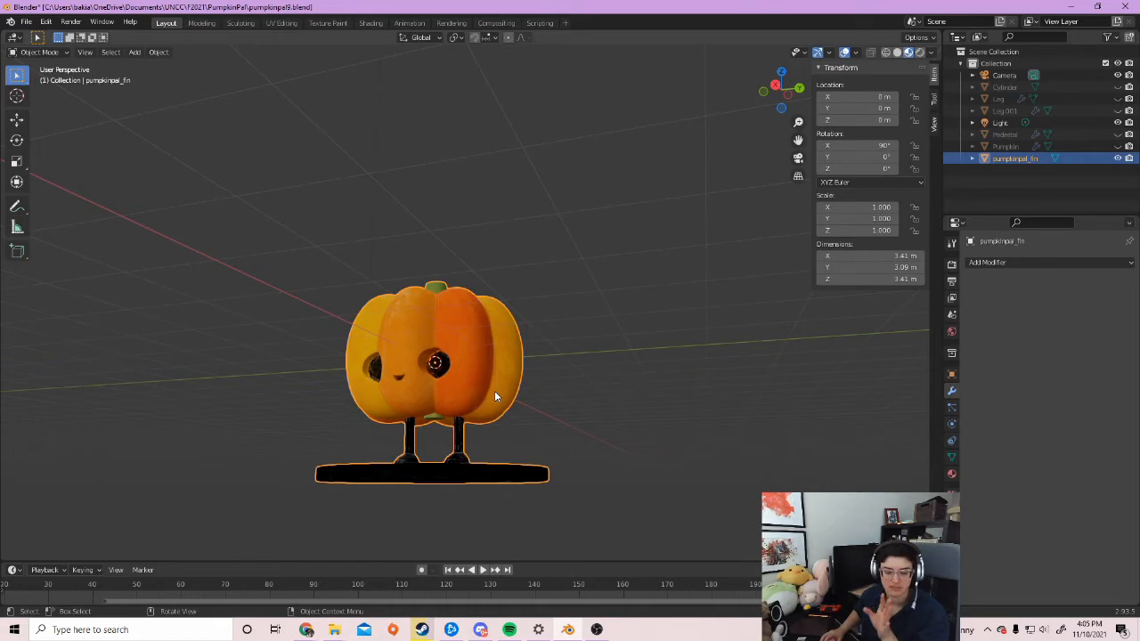
Orbit the view so the pumpkin's face points straight at the viewer
middle_drag(495, 359, 558, 362)
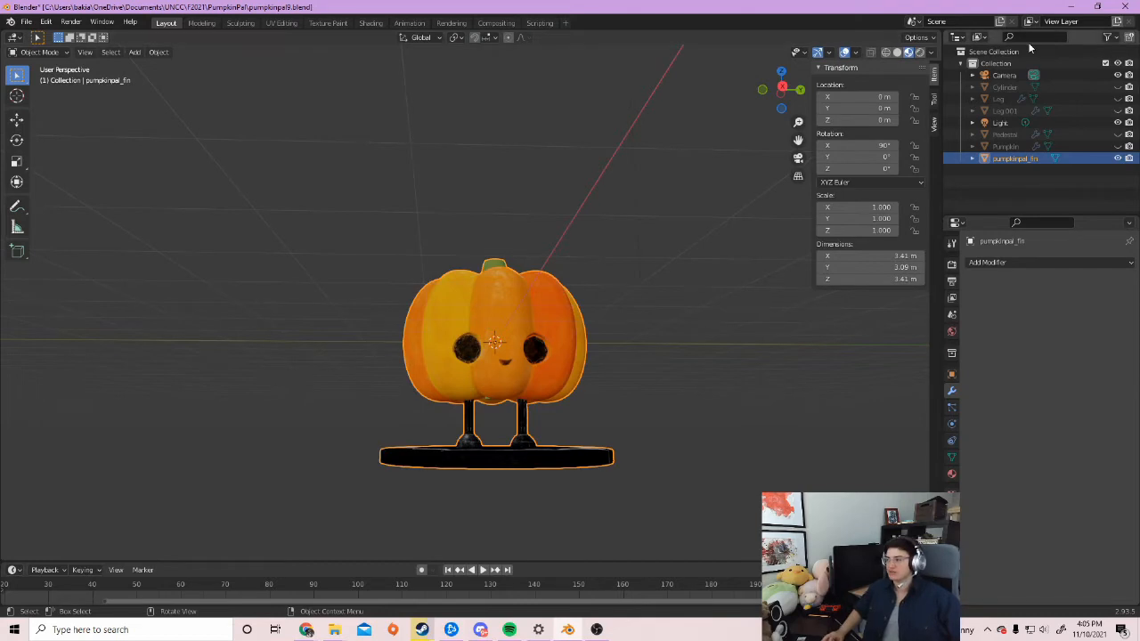
Select the camera, hide the sidebar, and look through the camera at the pumpkin
click(997, 75)
scroll(496, 282, up, 2)
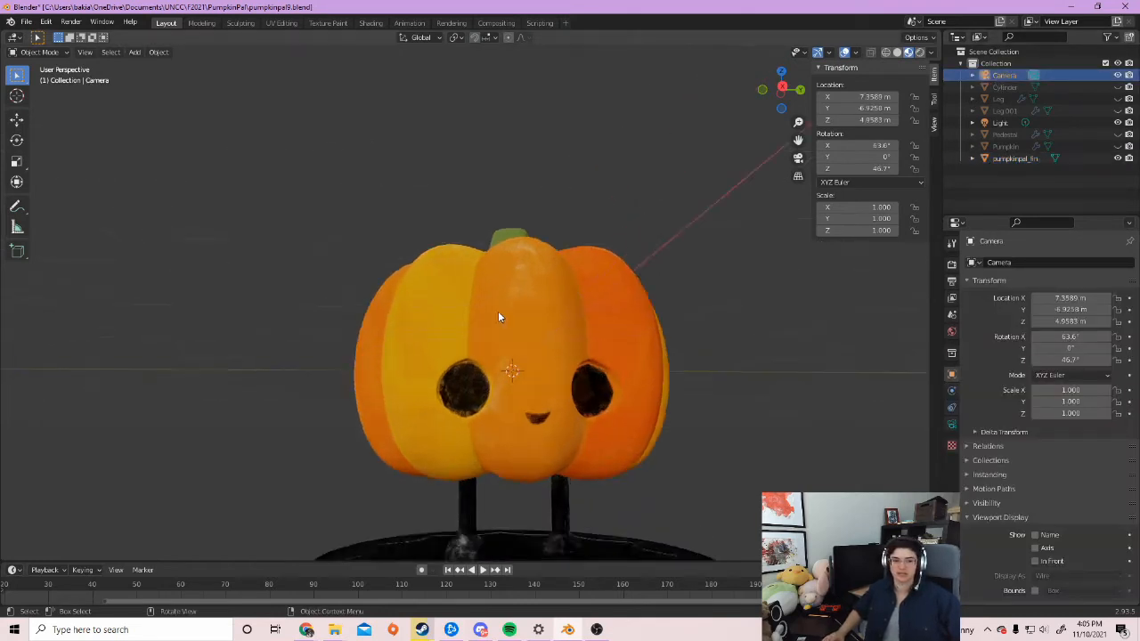
scroll(502, 316, down, 4)
scroll(636, 152, down, 3)
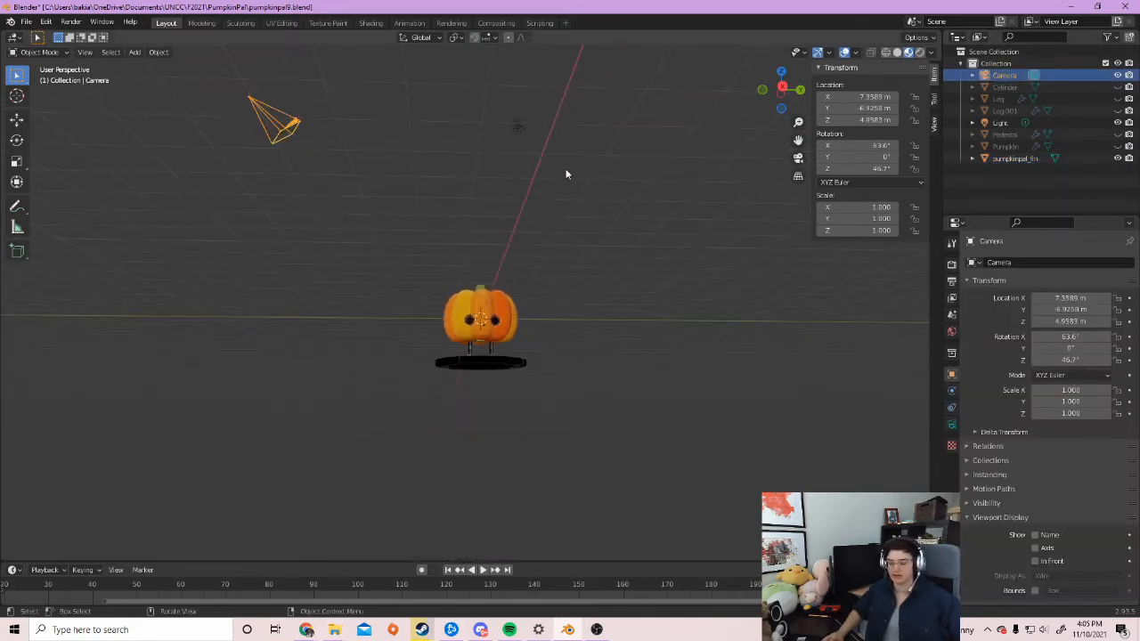
key(n)
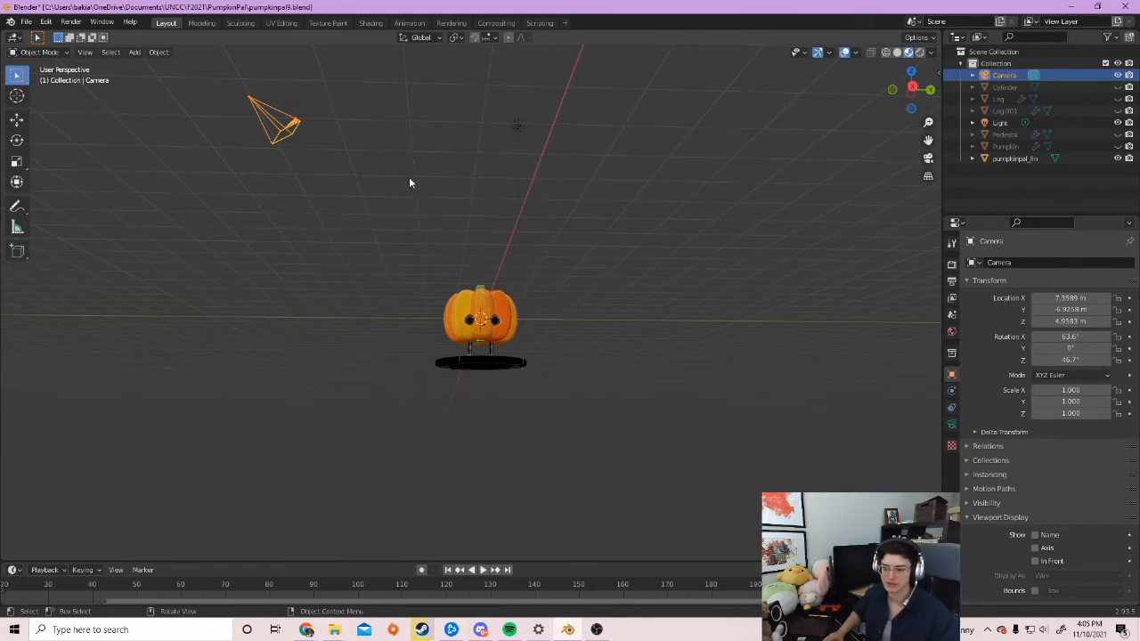
middle_drag(446, 233, 460, 334)
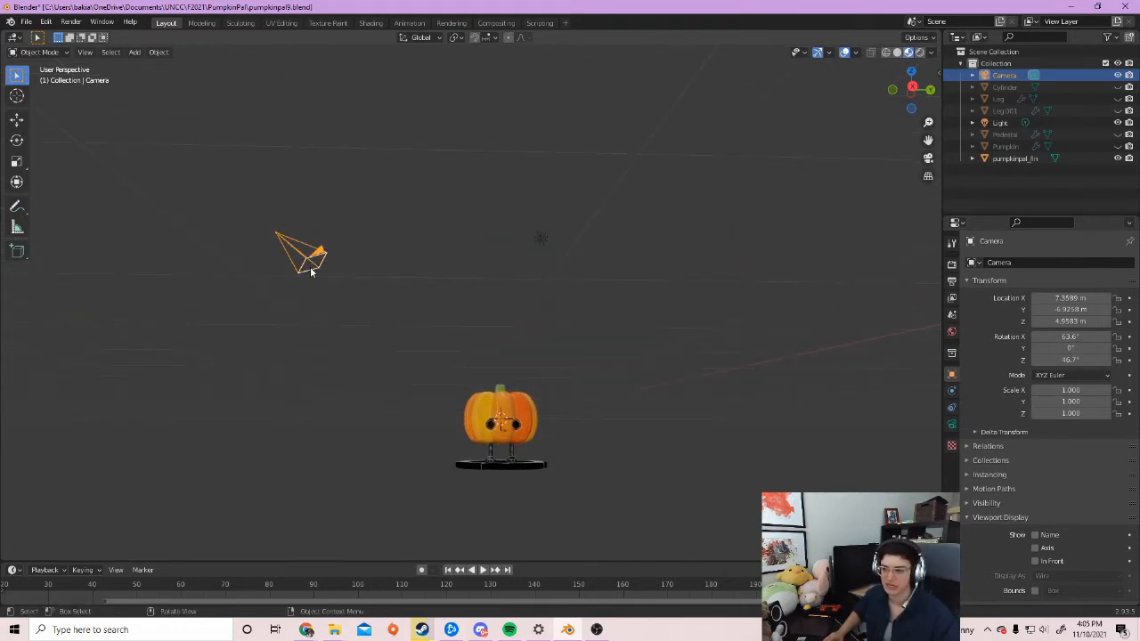
middle_drag(402, 305, 422, 315)
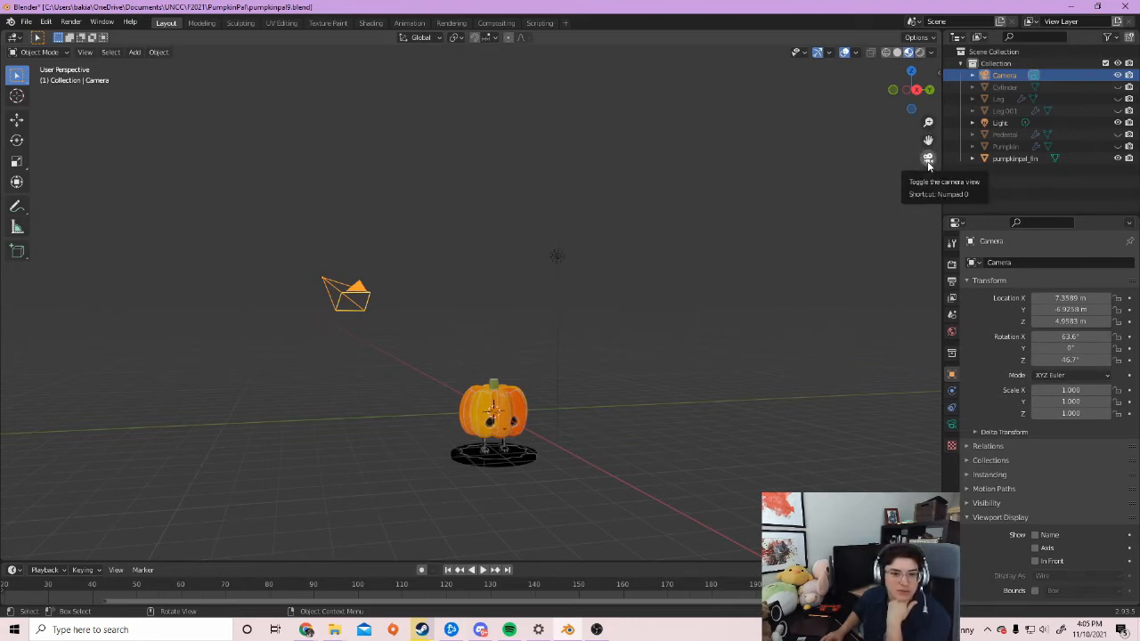
click(928, 160)
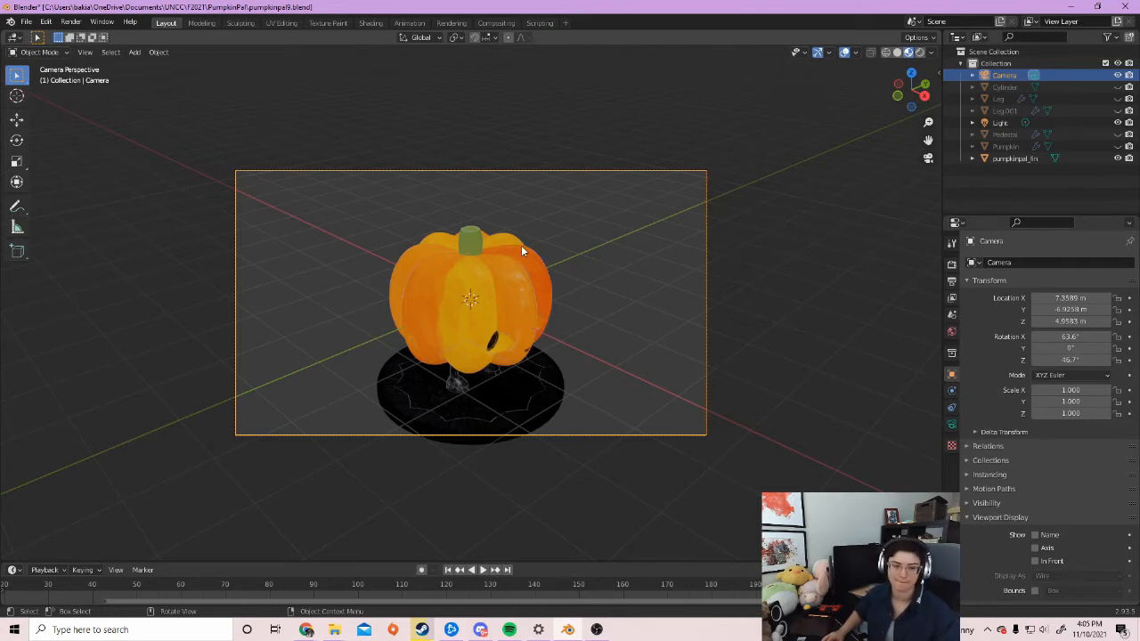
Grab and reposition the camera, cancelling a second Z-constrained move
shift+middle_drag(556, 312, 646, 374)
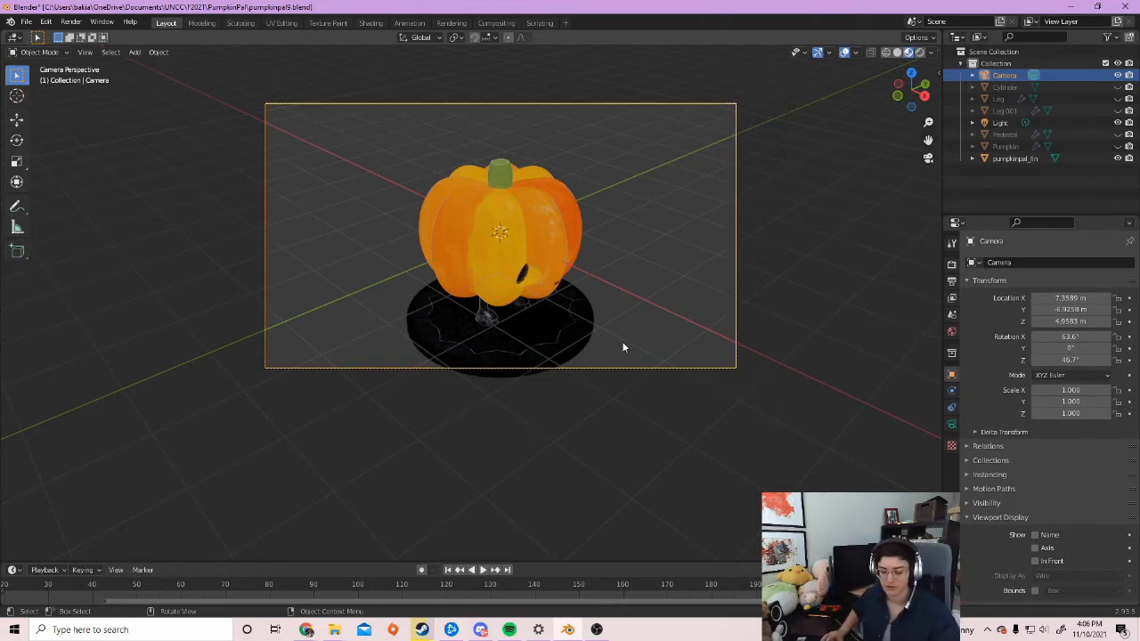
key(g)
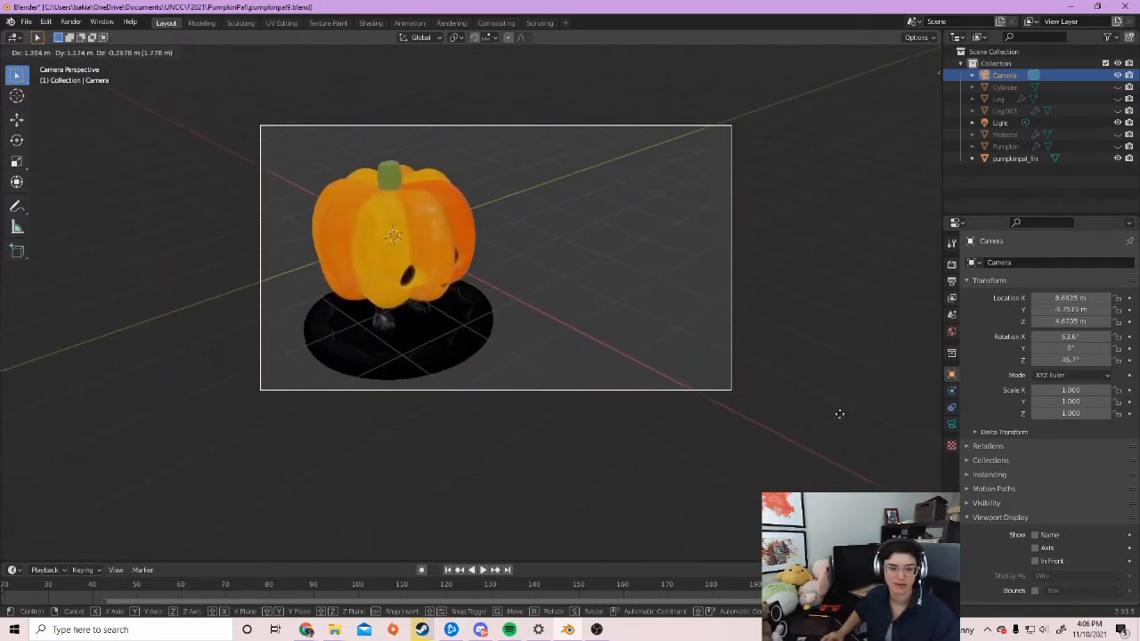
click(730, 421)
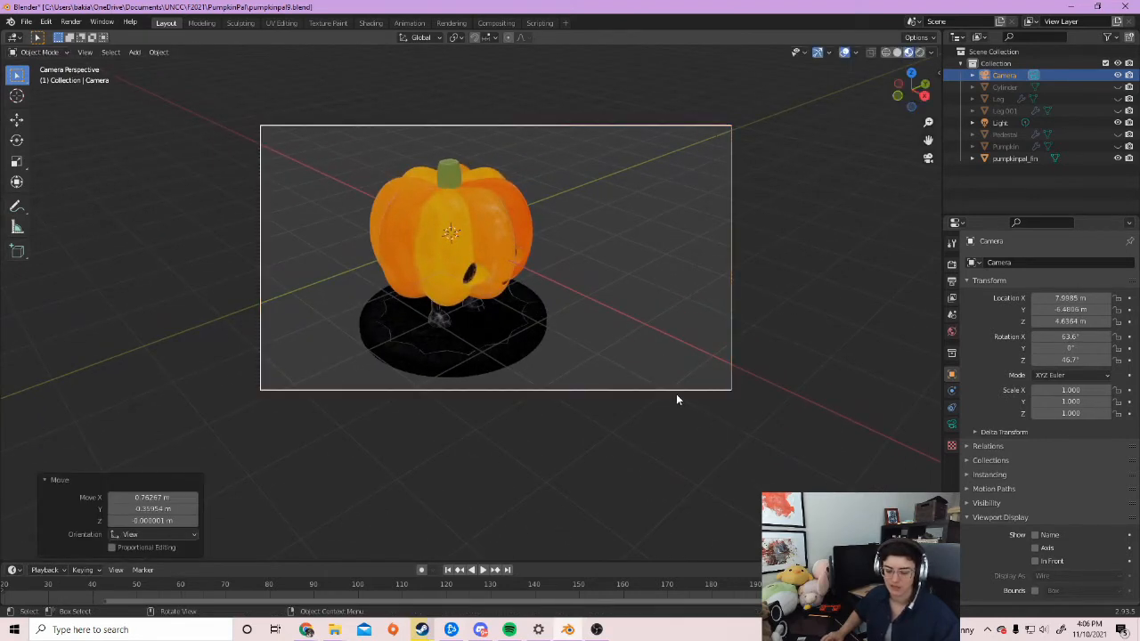
key(g)
key(z)
key(z)
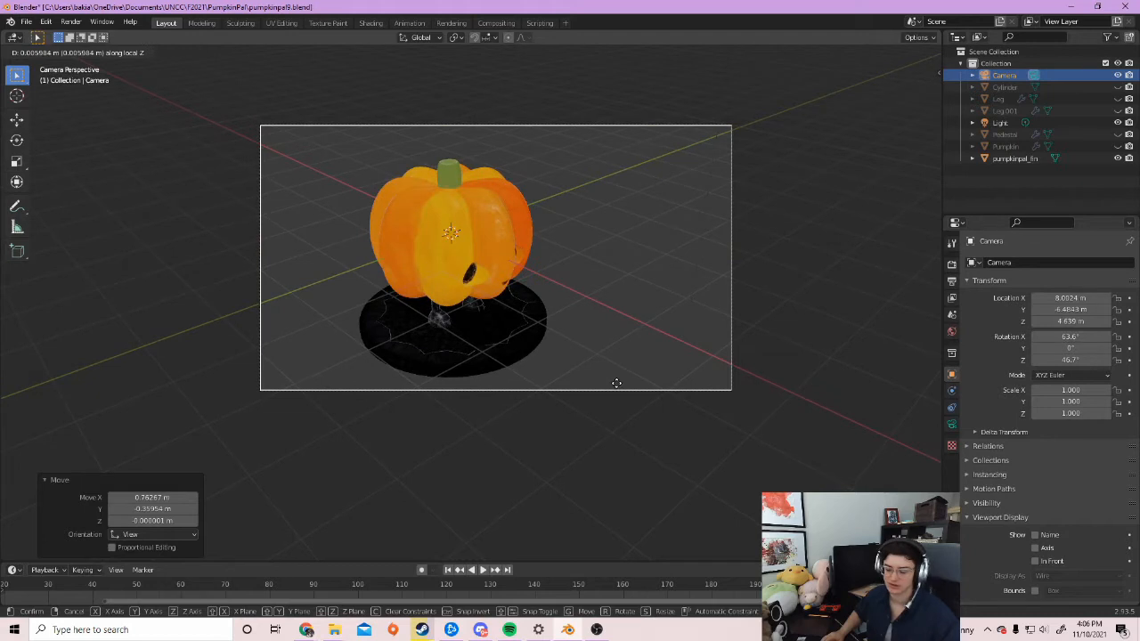
right_click(665, 397)
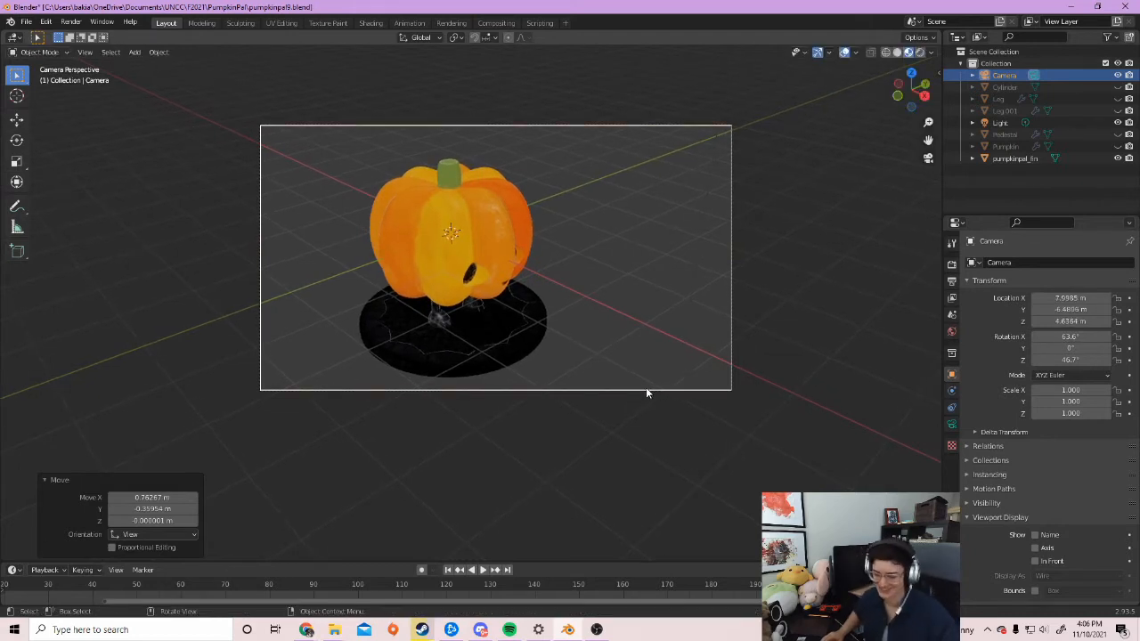
Rotate the camera 51.5° around the global Z axis and move it toward the pumpkin
key(r)
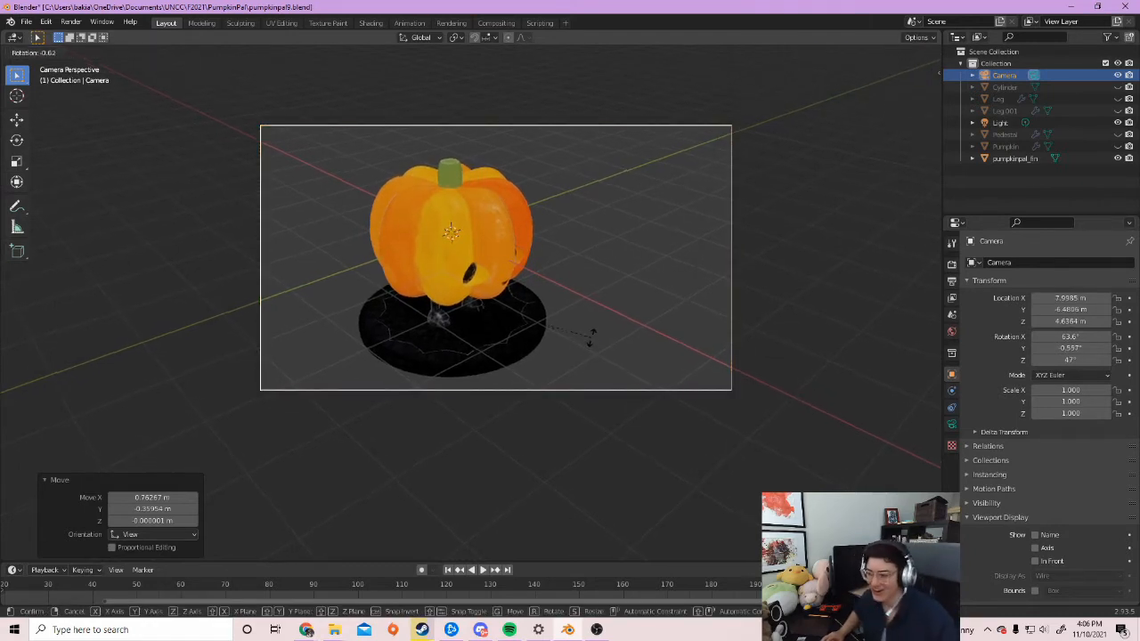
key(z)
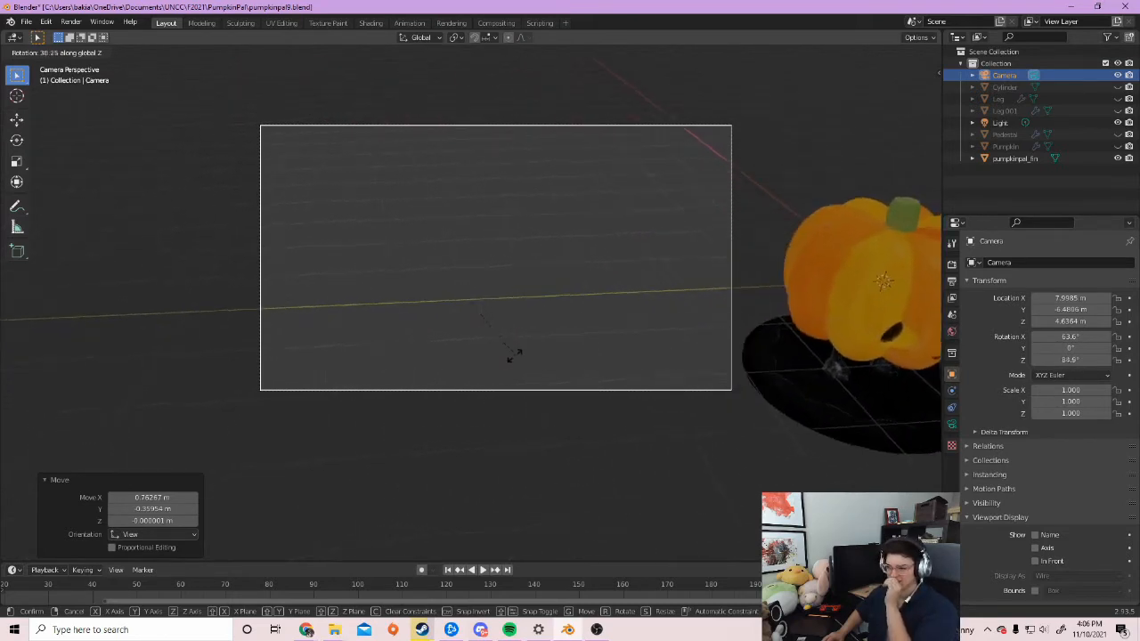
click(491, 351)
shift+middle_drag(546, 452, 496, 407)
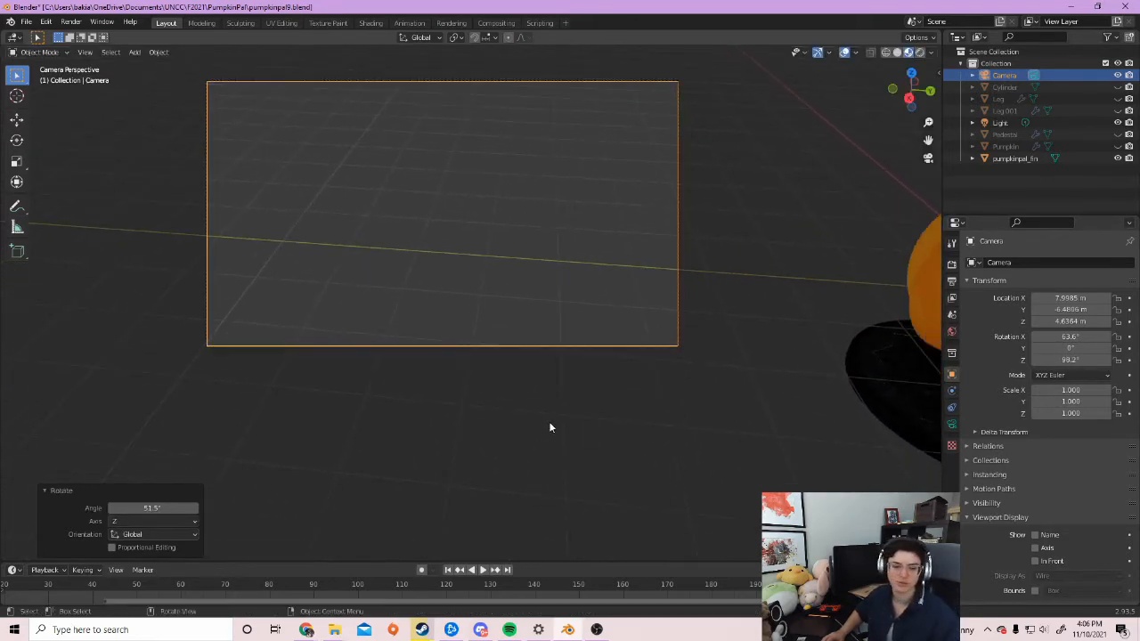
scroll(550, 428, down, 3)
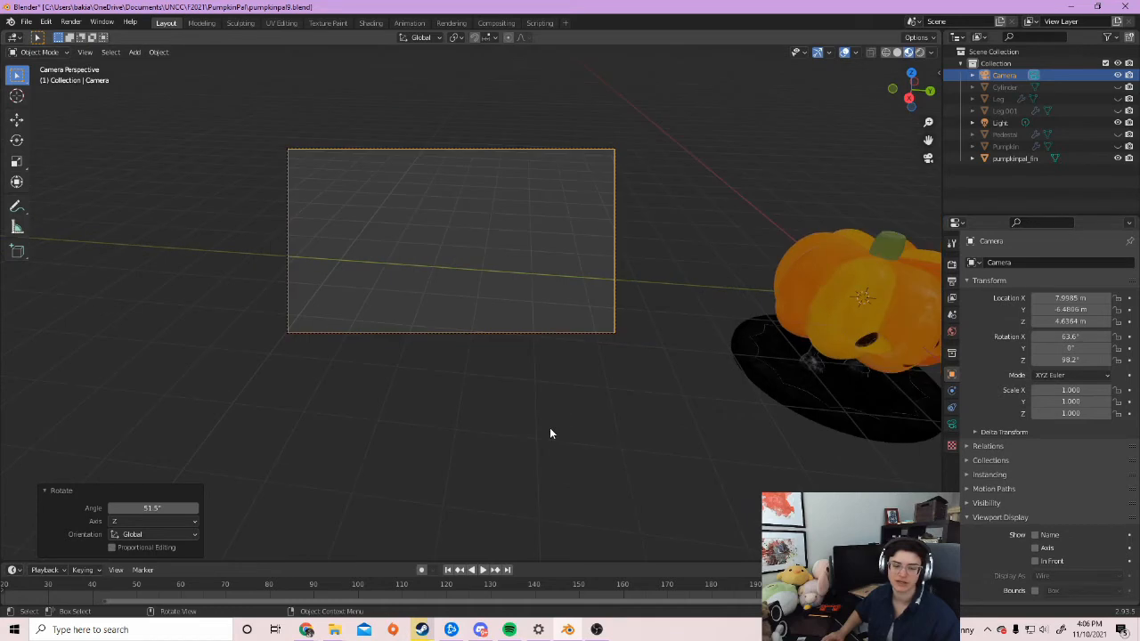
scroll(549, 425, up, 2)
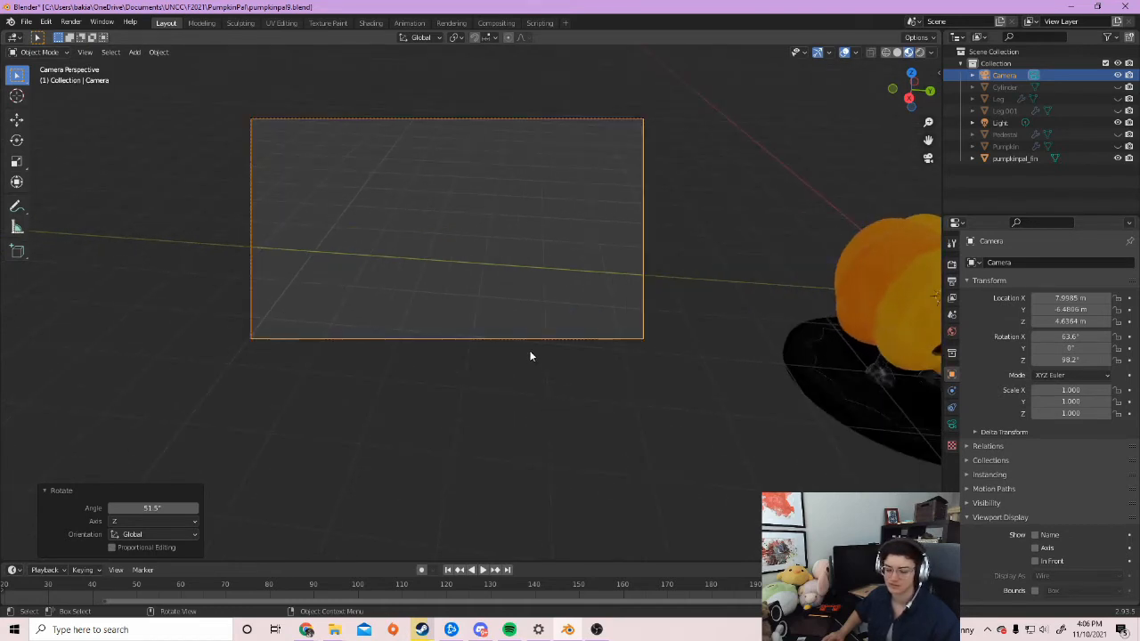
key(g)
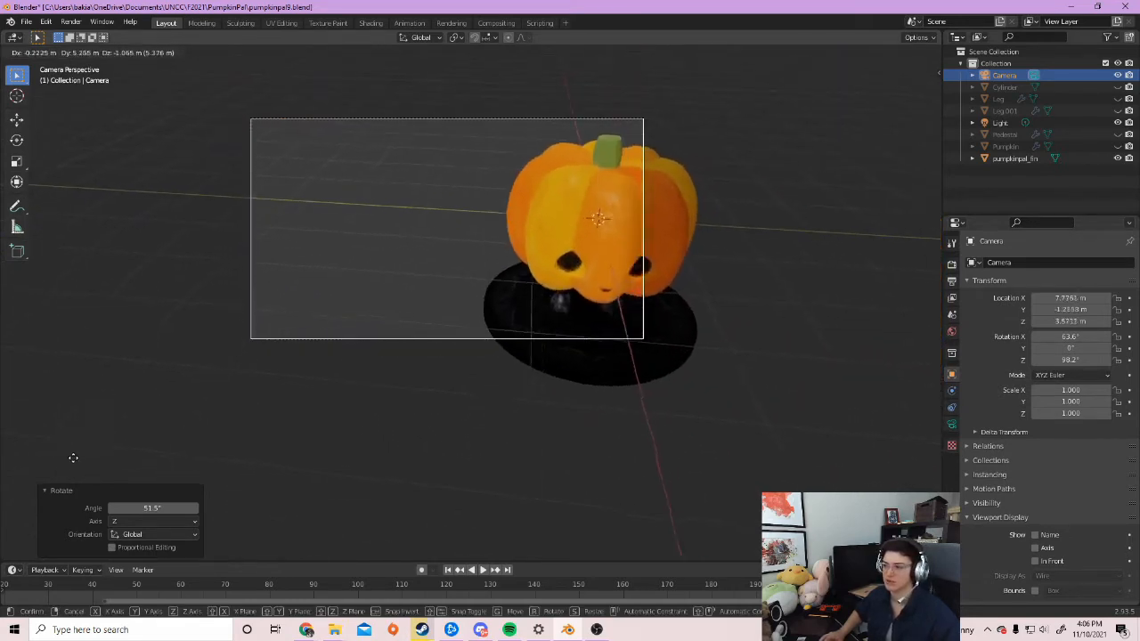
click(298, 466)
shift+middle_drag(425, 438, 537, 374)
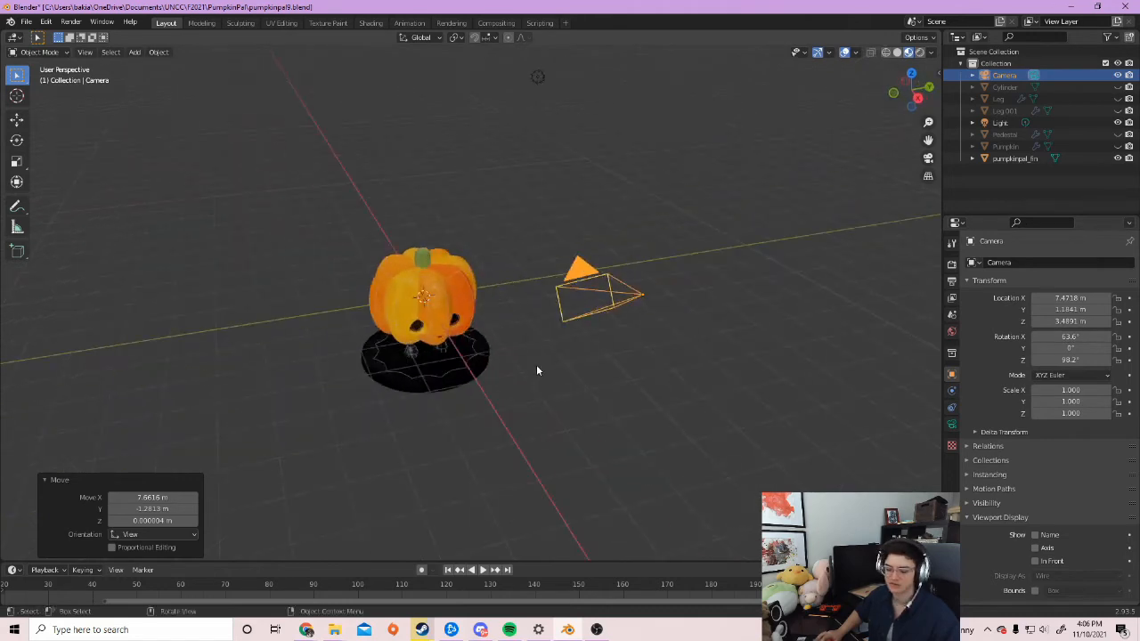
Move the camera closer and rotate it -11.6° around the Z axis
key(g)
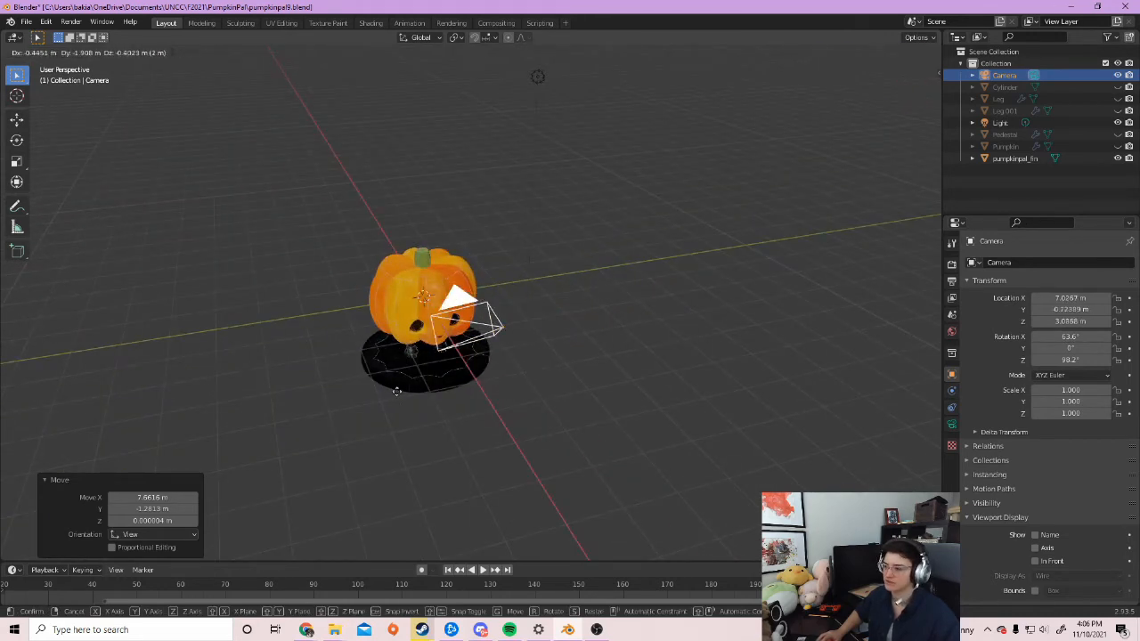
click(403, 392)
middle_drag(531, 447, 463, 381)
key(r)
key(z)
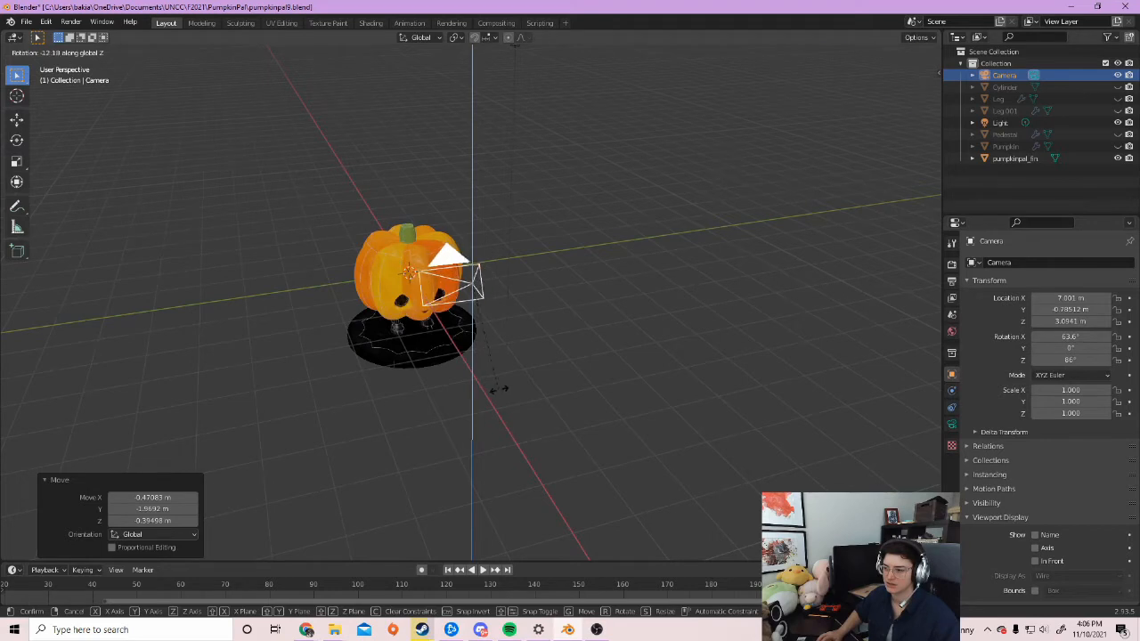
click(494, 390)
middle_drag(425, 395, 384, 388)
Tilt the camera 7.78° around the Y axis and view the scene through it
key(r)
key(y)
click(406, 389)
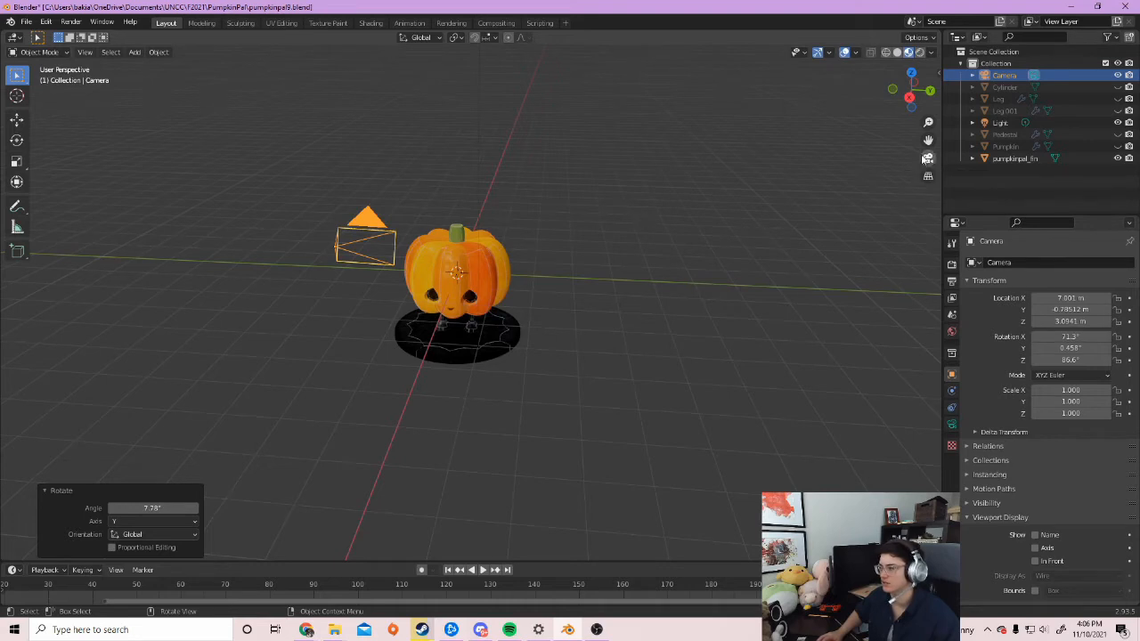
click(929, 158)
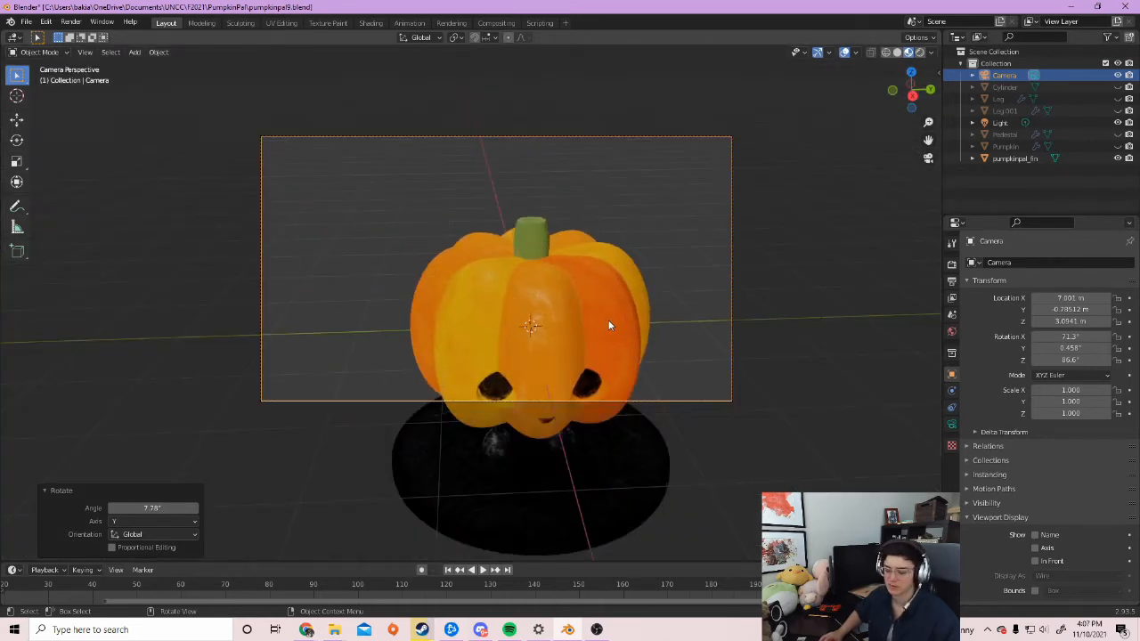
Pull the camera back 1.9449 m along its view axis, nudge it, and show Render Properties
key(g)
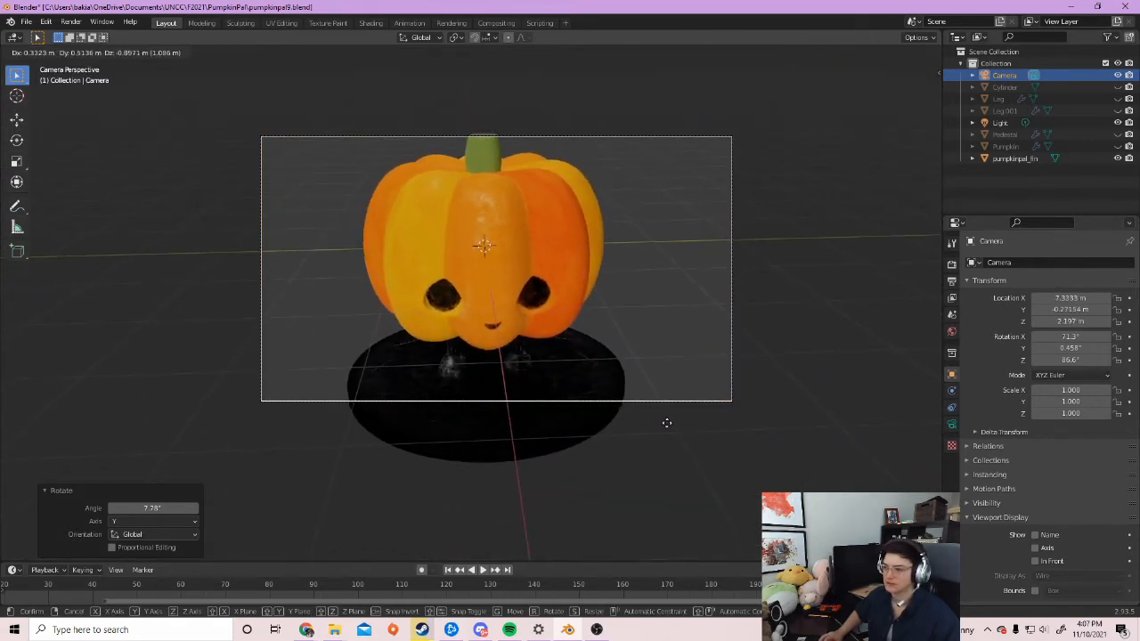
click(666, 423)
key(g)
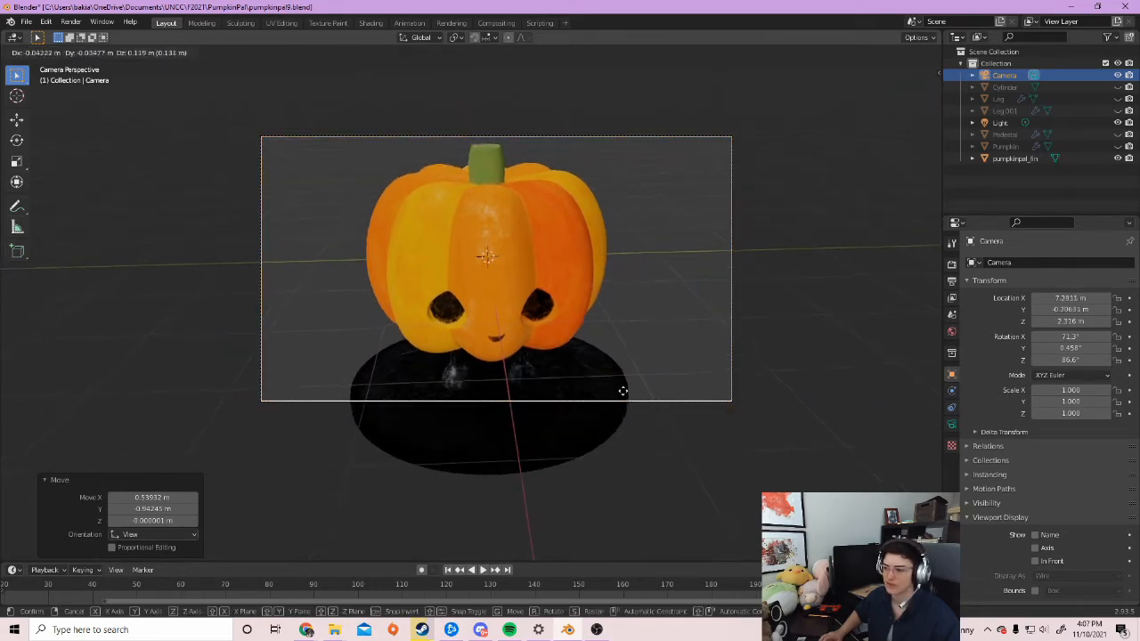
key(z)
key(z)
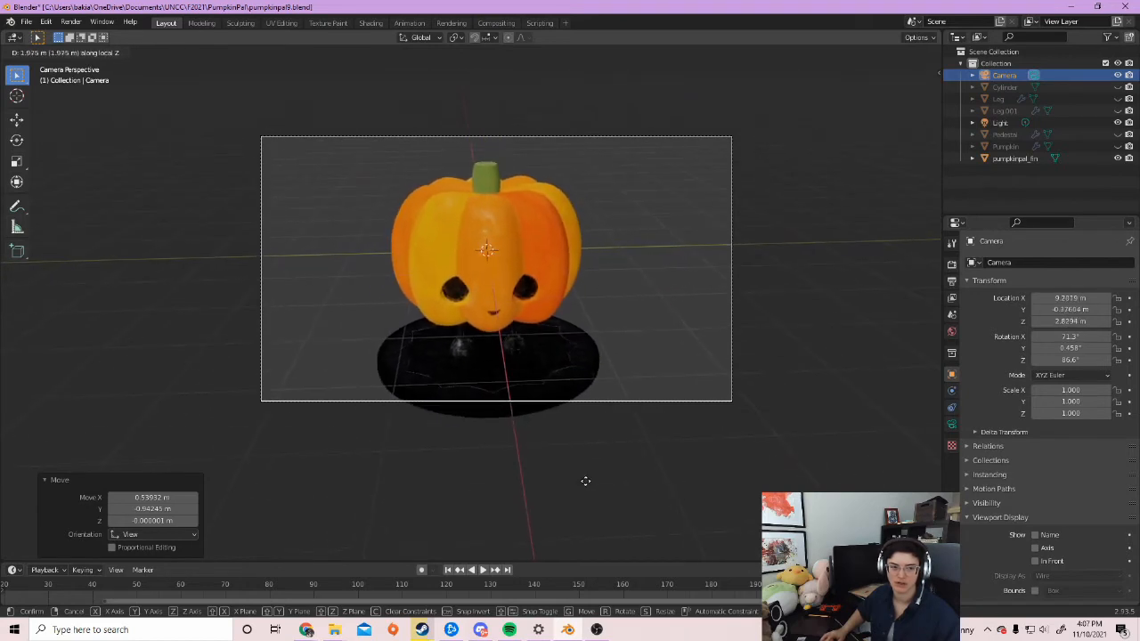
click(586, 487)
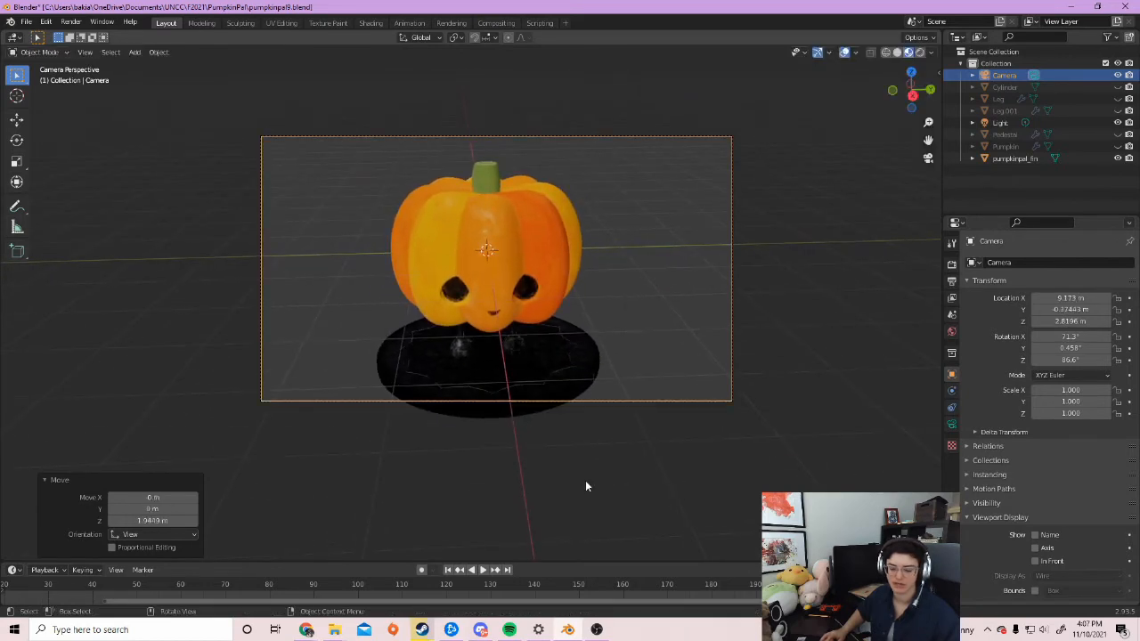
key(g)
click(497, 366)
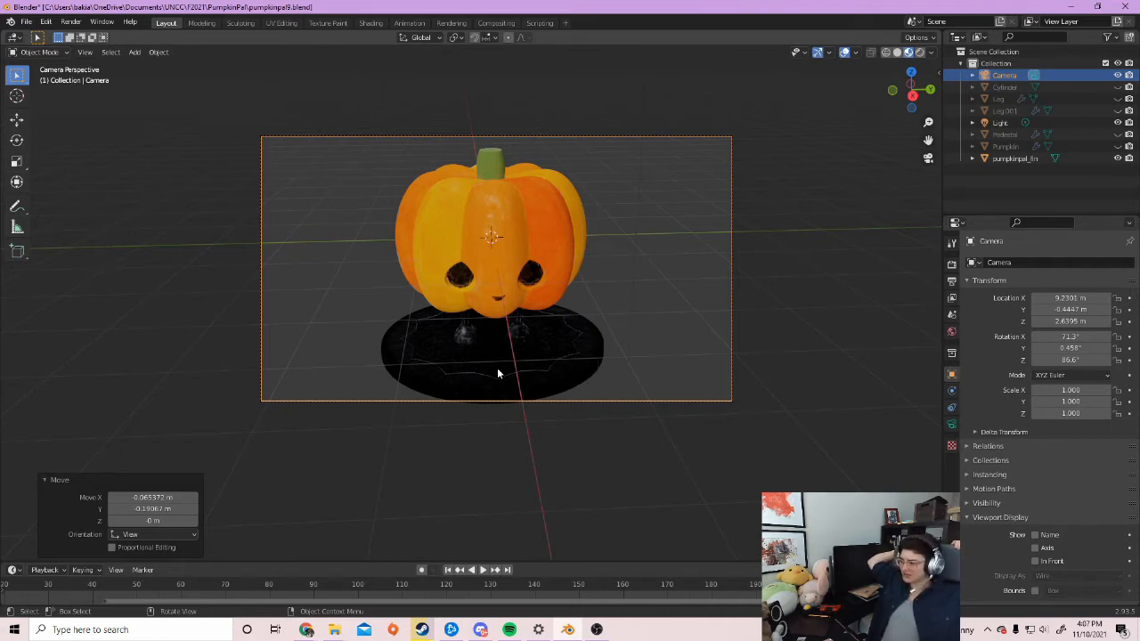
click(951, 266)
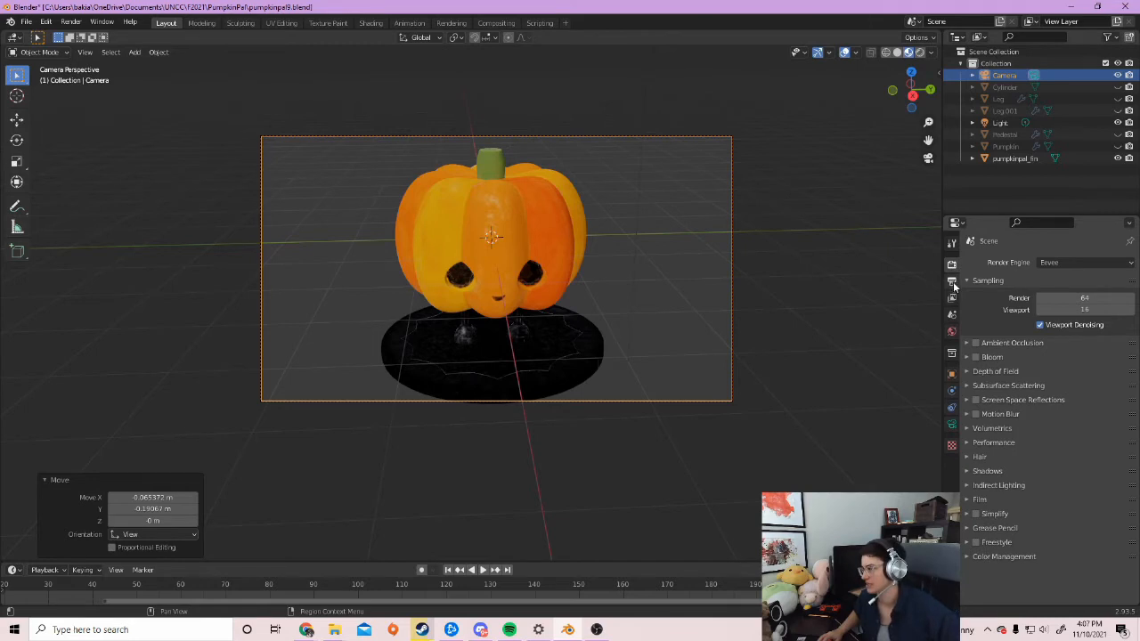
Keep Eevee as the render engine and show the 1920×1080 output dimension settings
click(952, 282)
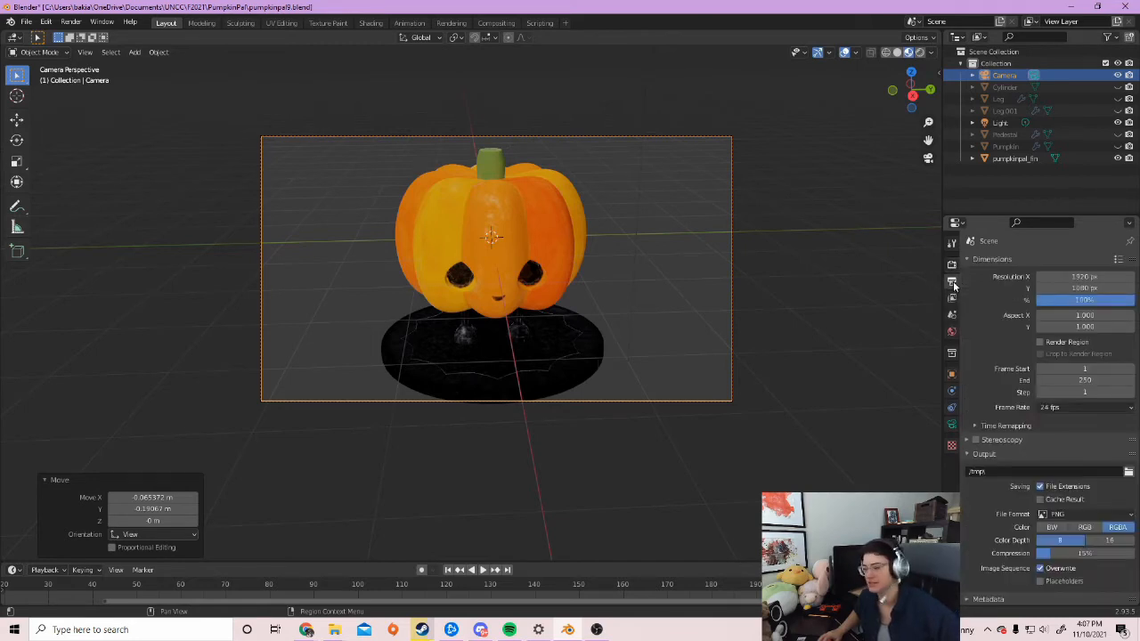
click(952, 264)
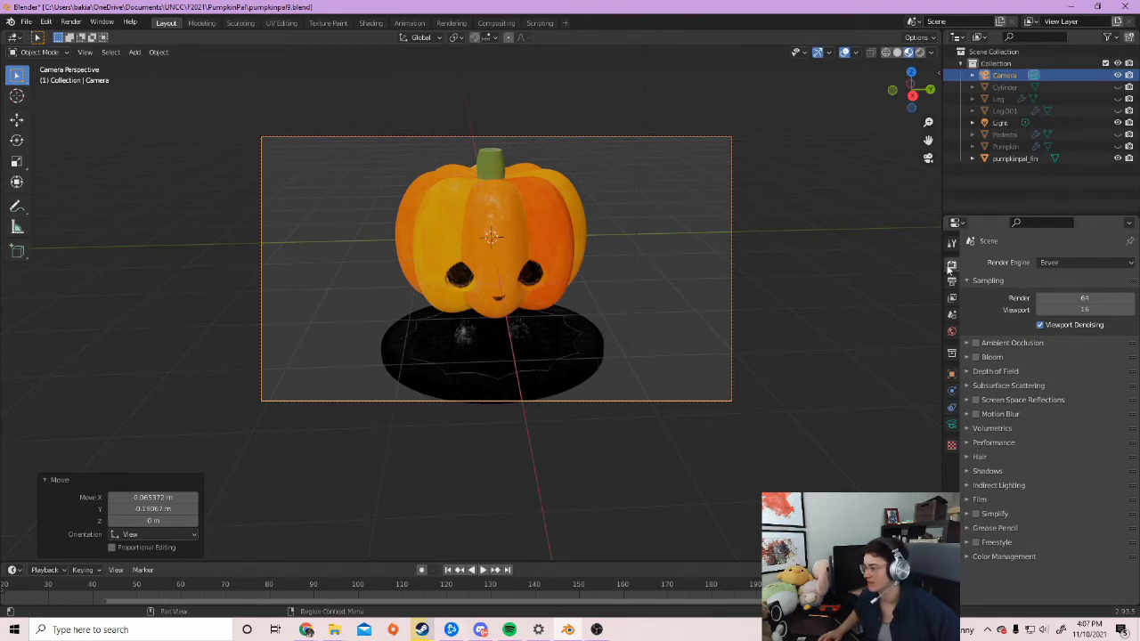
click(1046, 263)
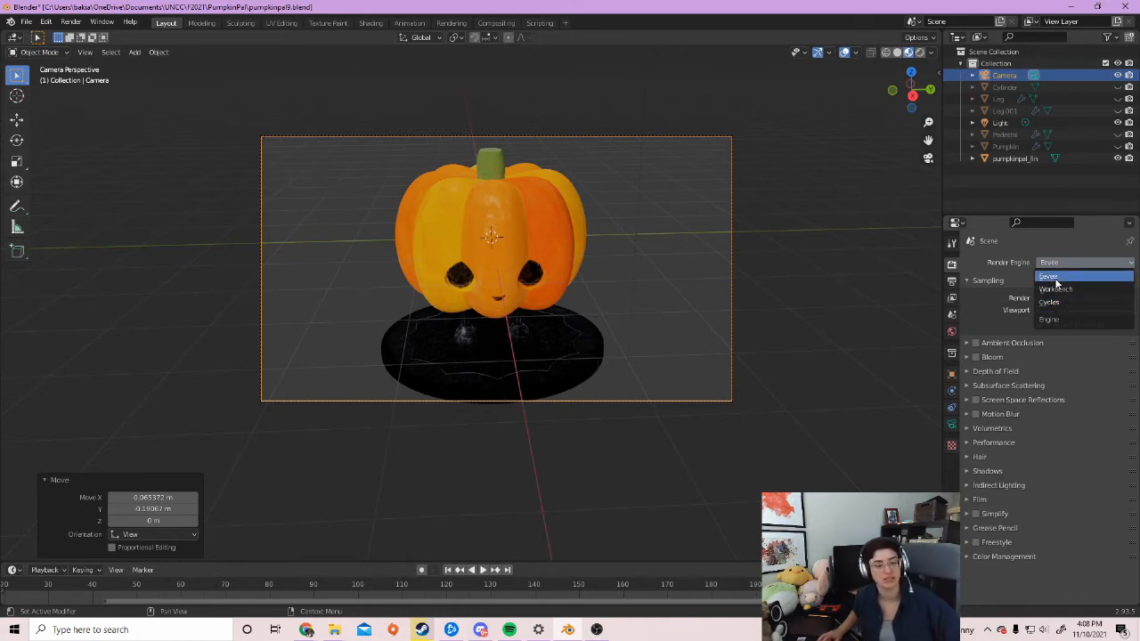
click(1053, 277)
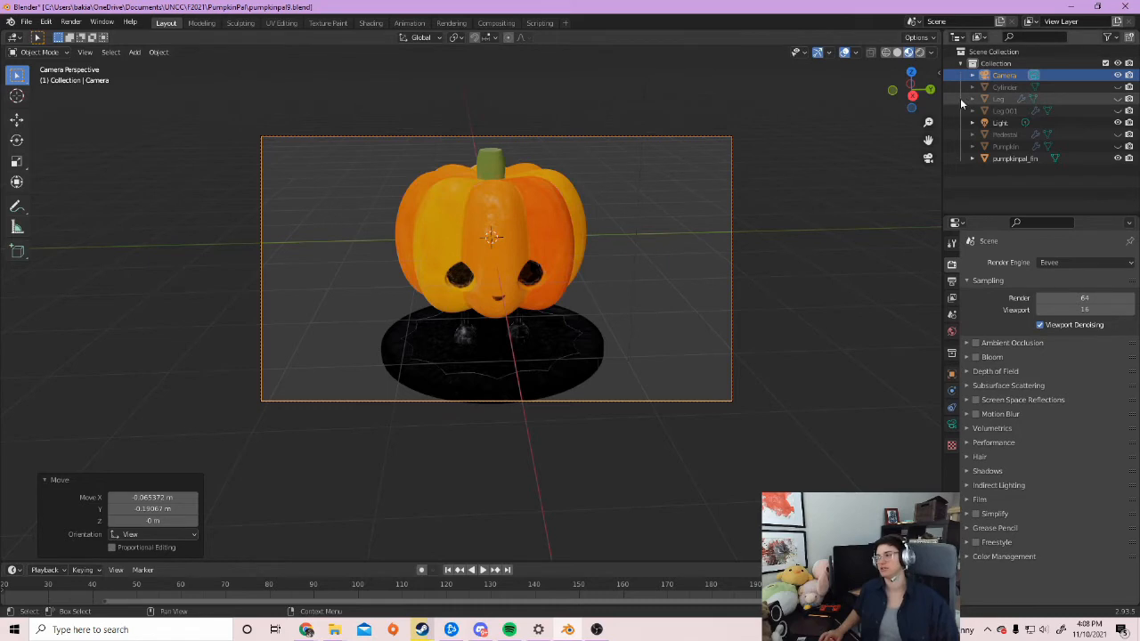
click(952, 282)
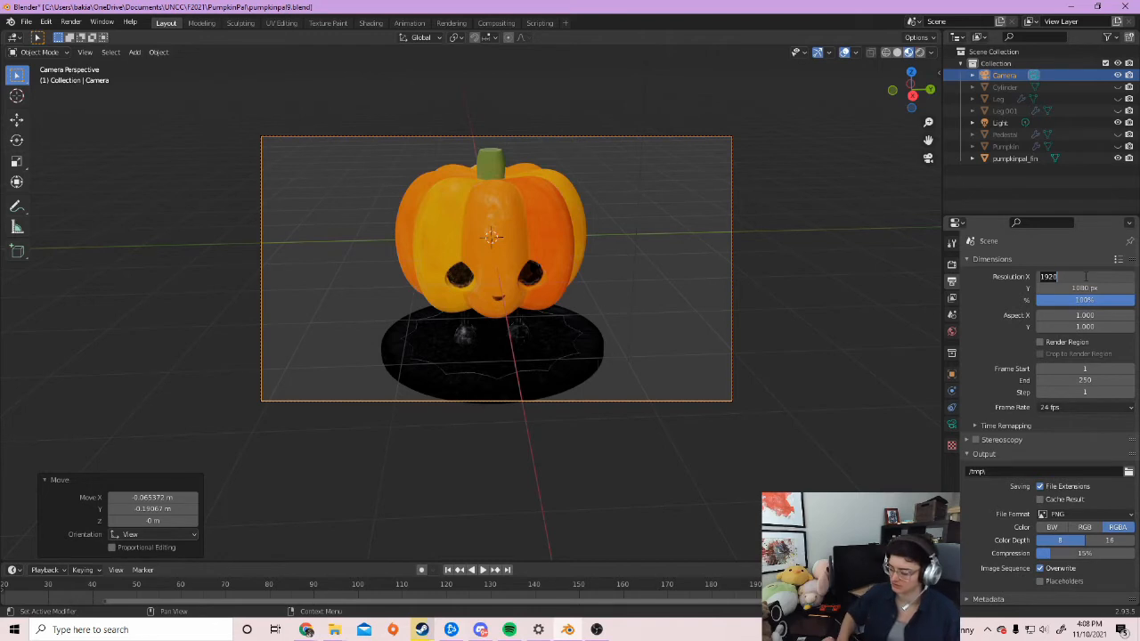
Set Resolution X to 1080 for a square frame and start moving the camera along its view axis
text(1080)
key(Return)
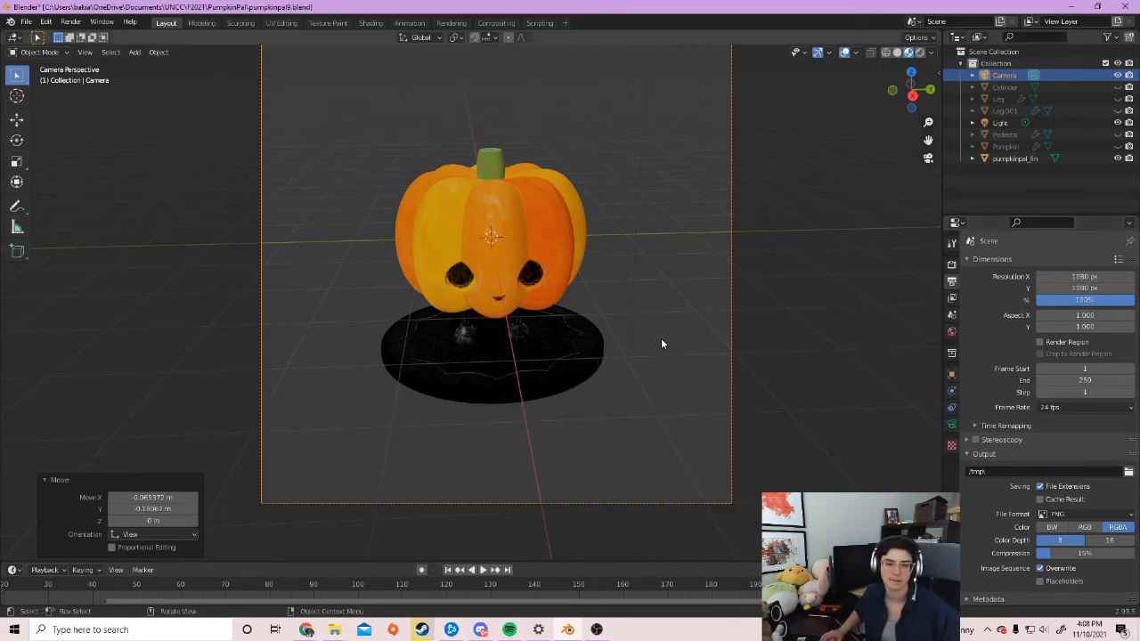
scroll(662, 344, down, 3)
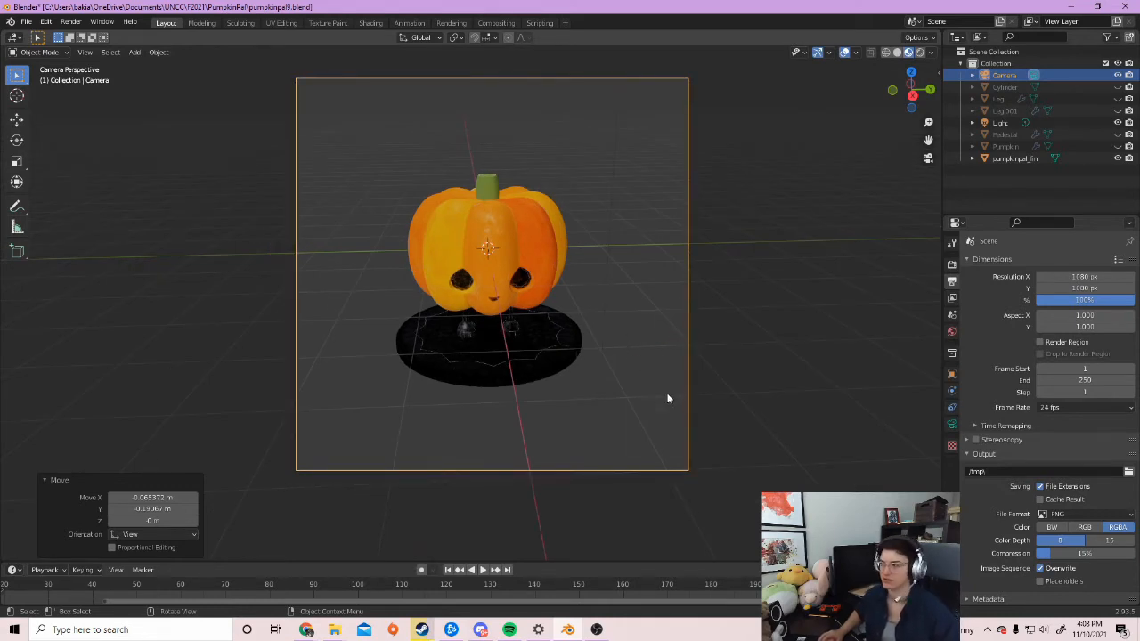
key(g)
key(z)
key(z)
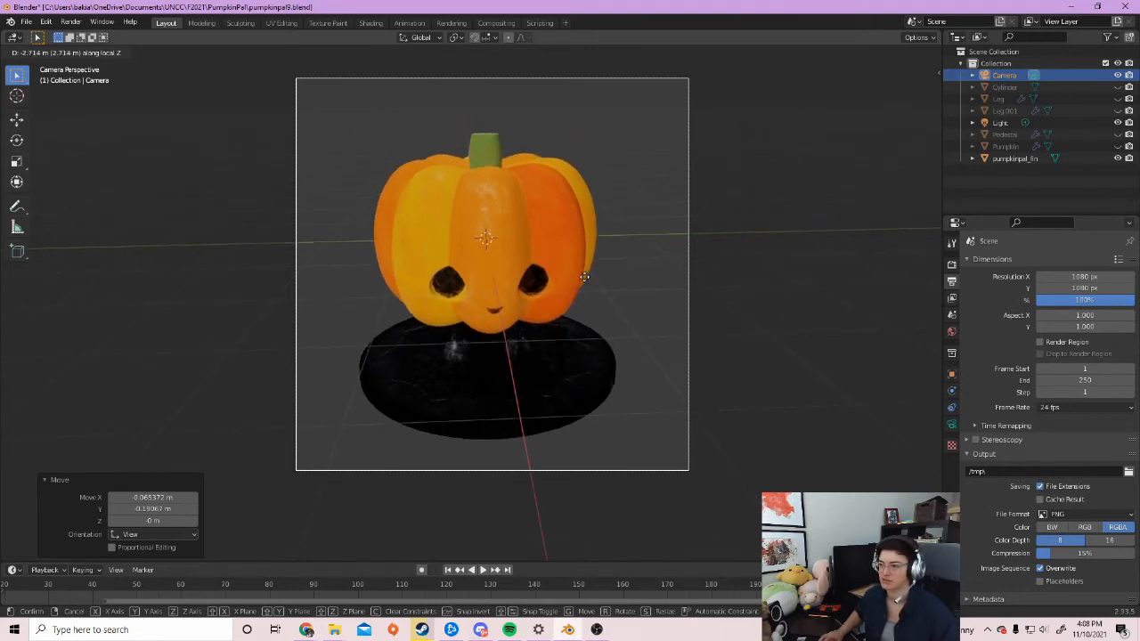
Push the camera closer to the pumpkin, turn it slightly on Z, and shift it sideways
click(584, 273)
key(r)
key(z)
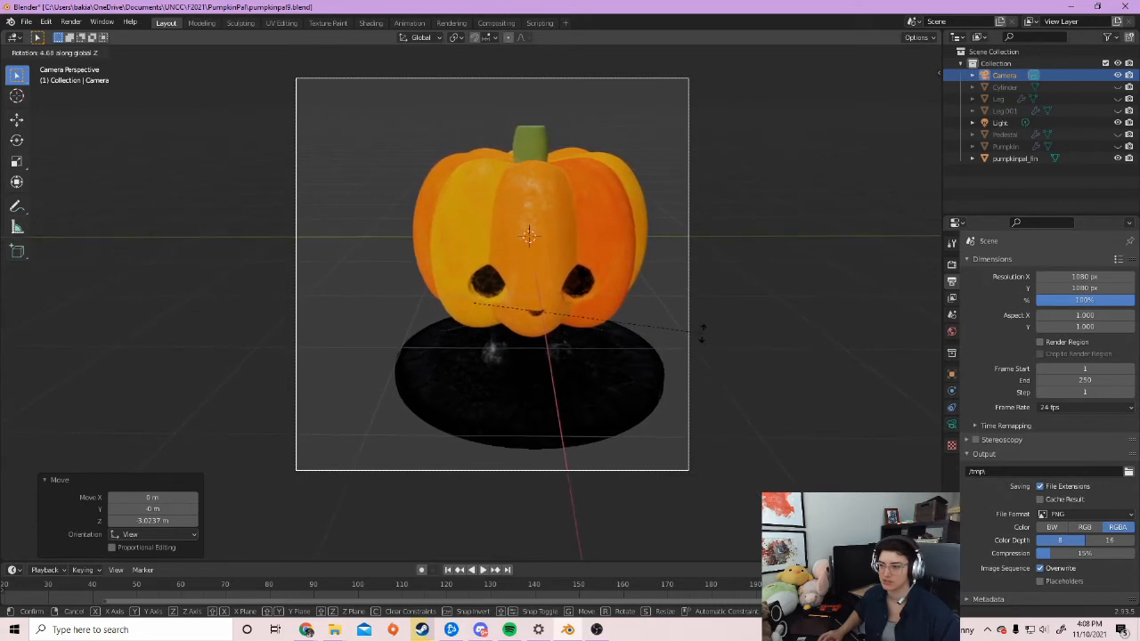
click(712, 335)
key(g)
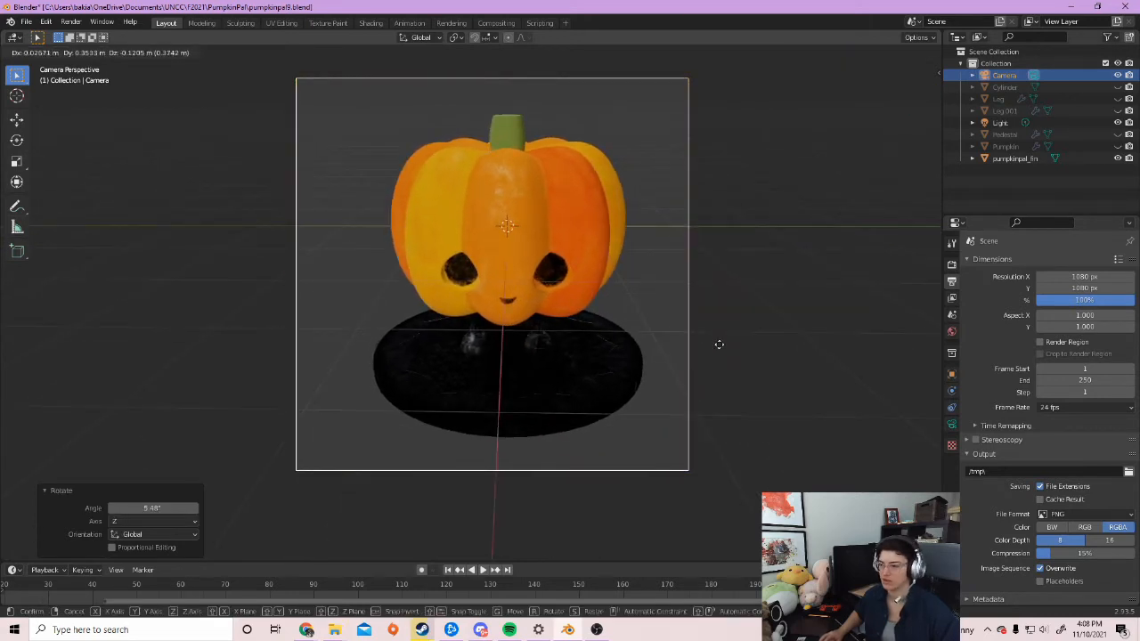
click(719, 350)
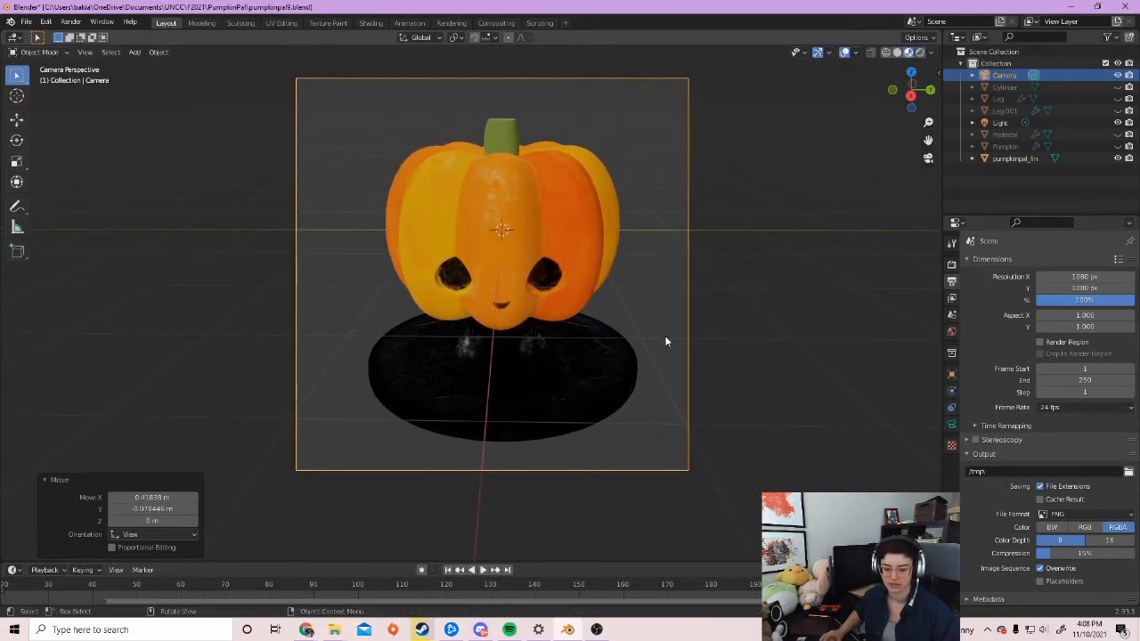
key(g)
key(z)
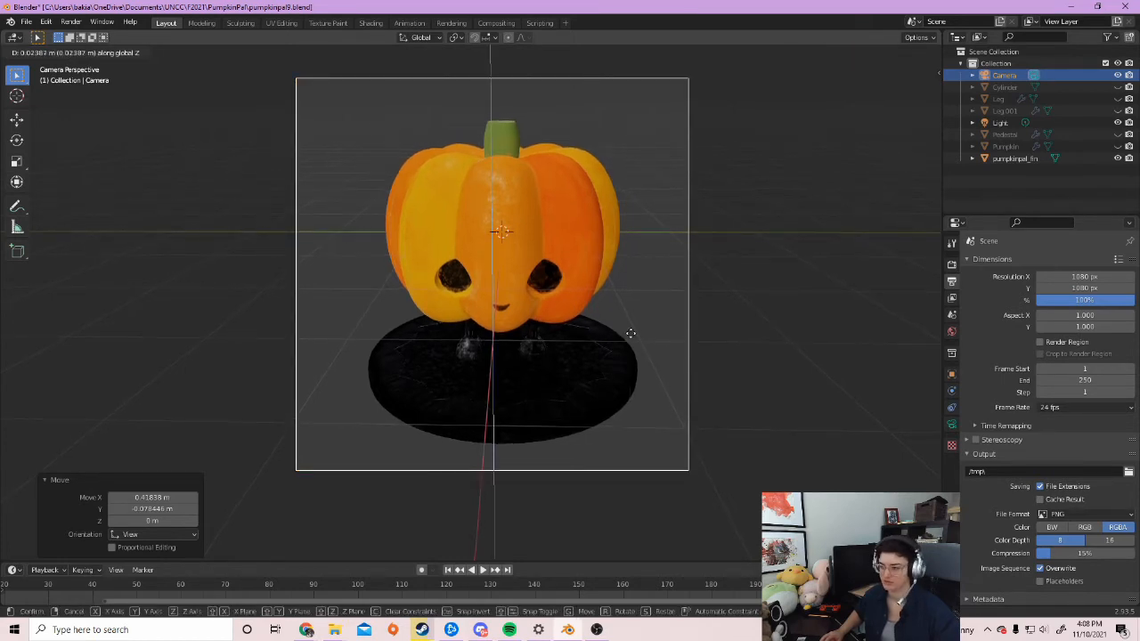
key(Escape)
Tilt the camera 12.2° on Y, recentre the pumpkin and pedestal, and preview in Rendered shading
key(r)
key(z)
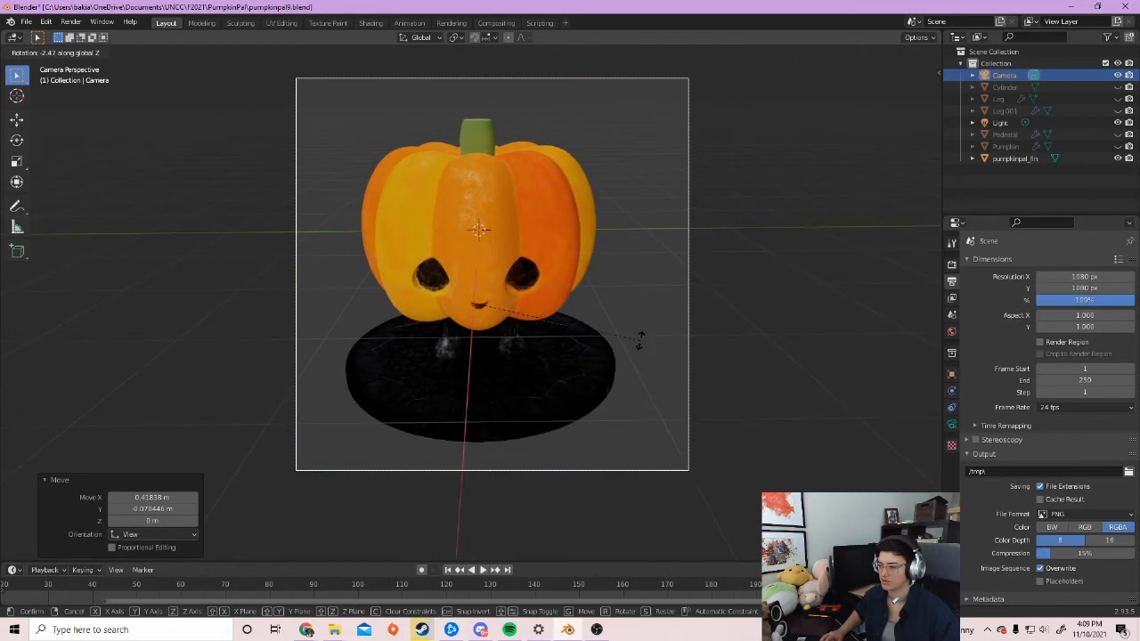
click(640, 339)
key(g)
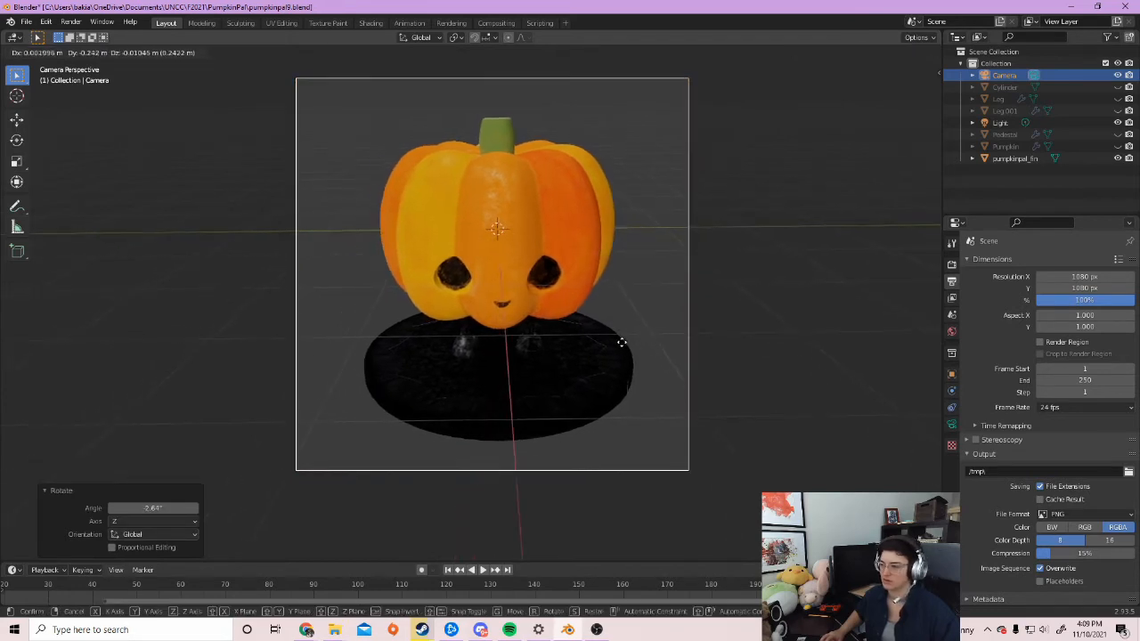
click(632, 339)
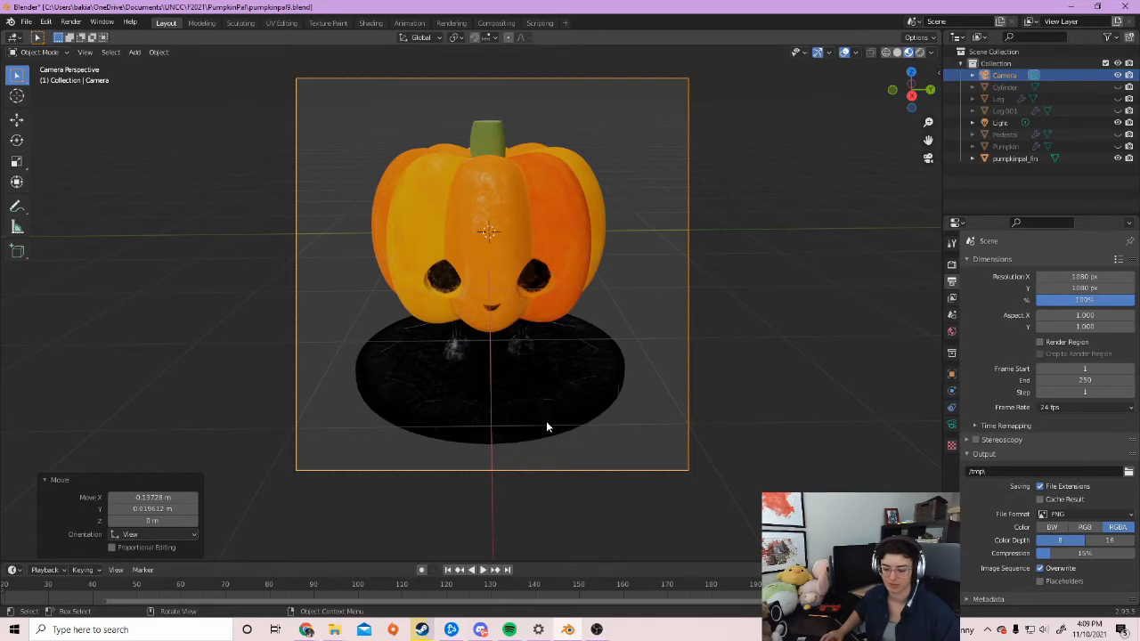
key(r)
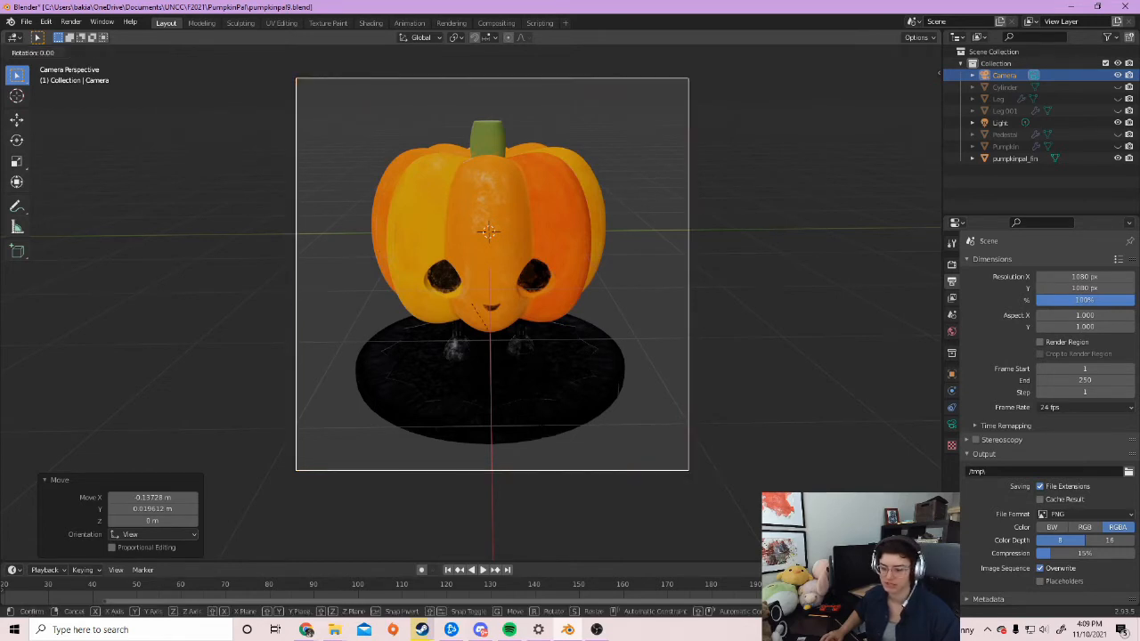
key(y)
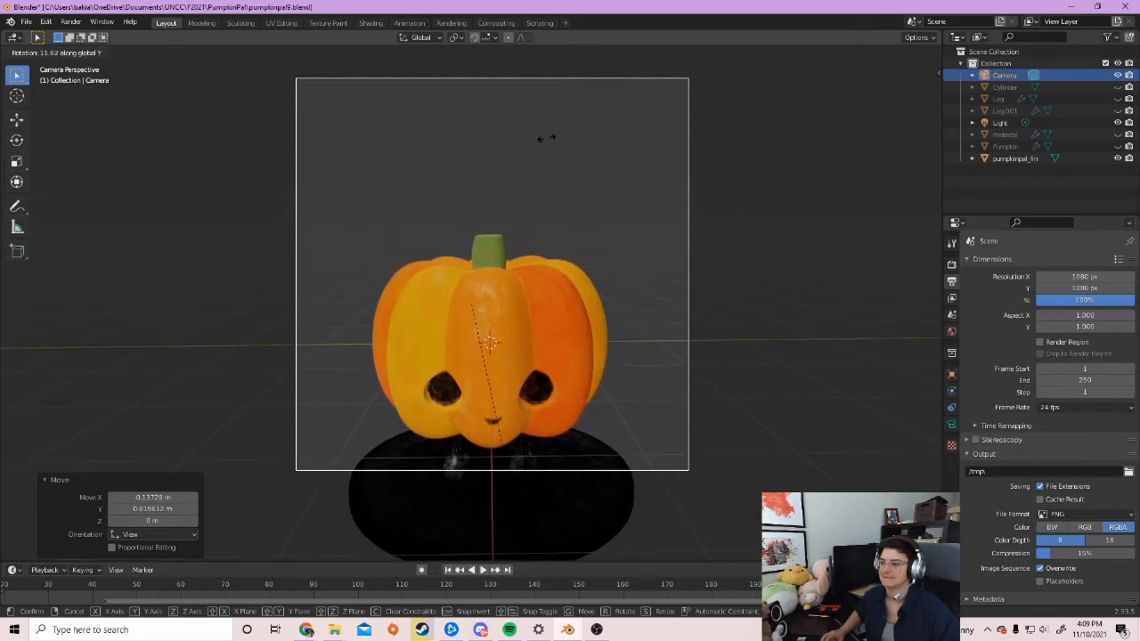
click(552, 190)
key(g)
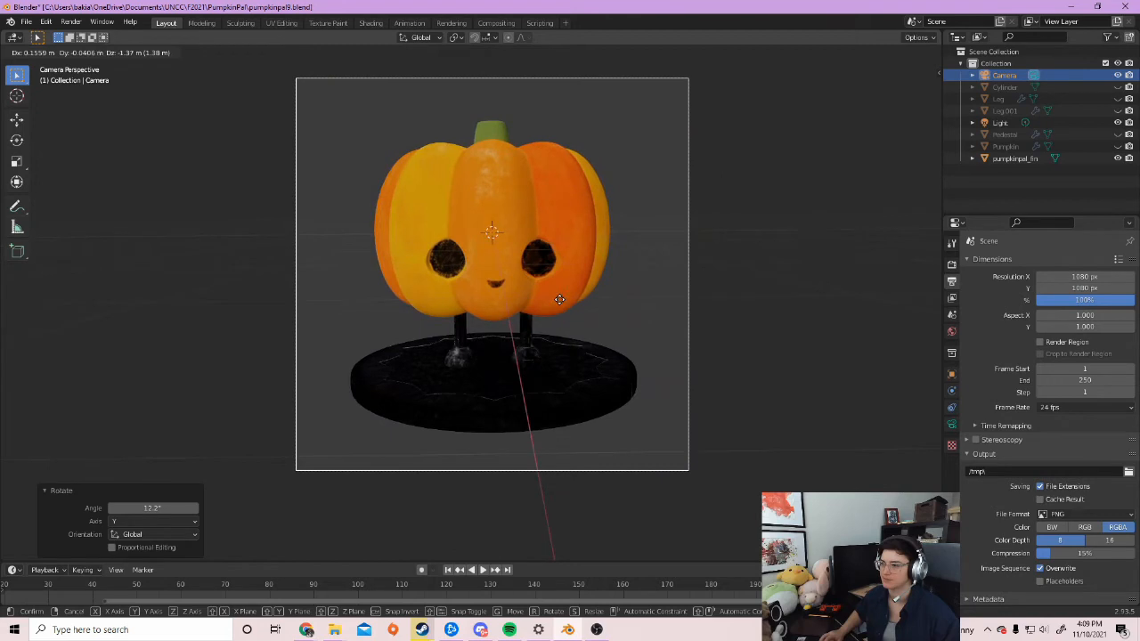
click(560, 299)
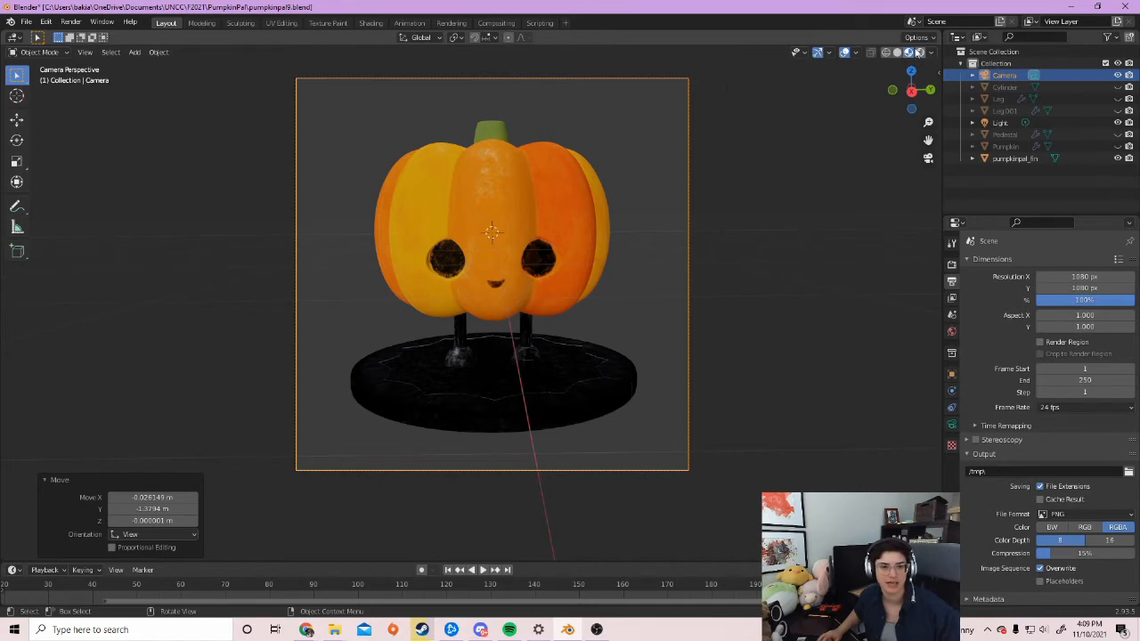
click(921, 53)
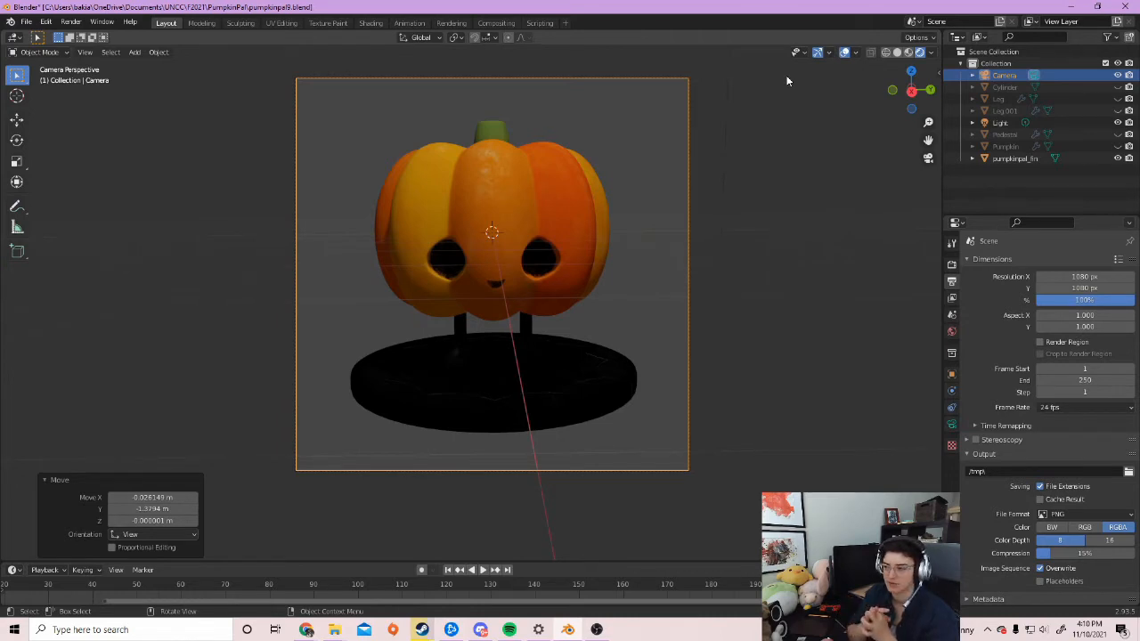
Zoom out of the camera shot and orbit around the pumpkin scene
scroll(739, 161, down, 2)
mouse_move(618, 282)
middle_down()
mouse_move(652, 293)
mouse_move(611, 277)
middle_up()
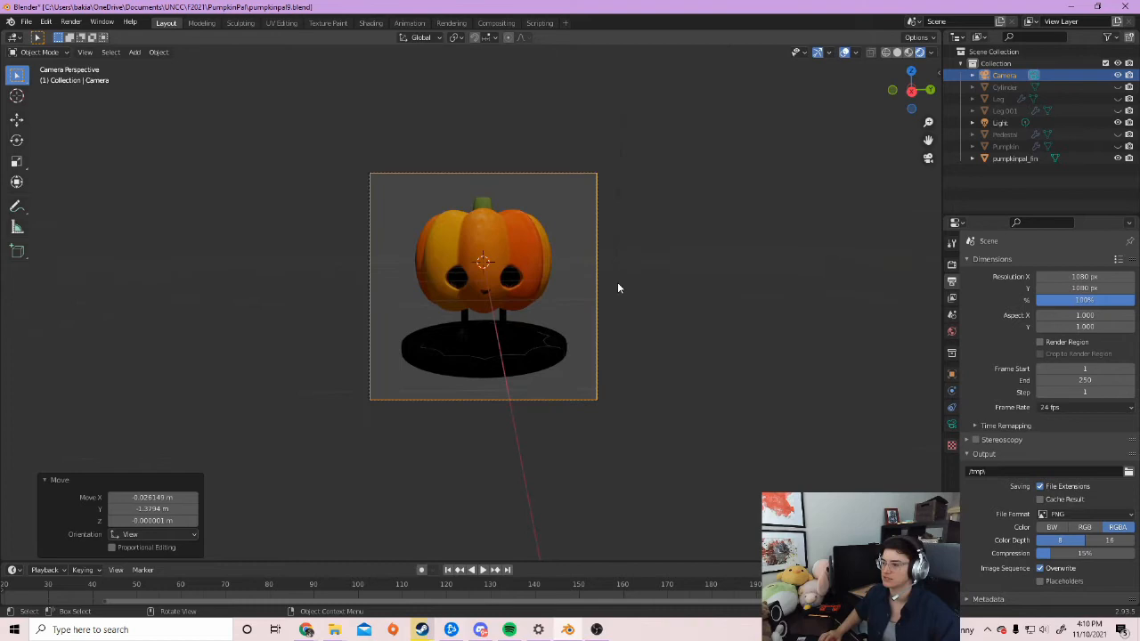
scroll(659, 281, down, 5)
scroll(597, 265, down, 7)
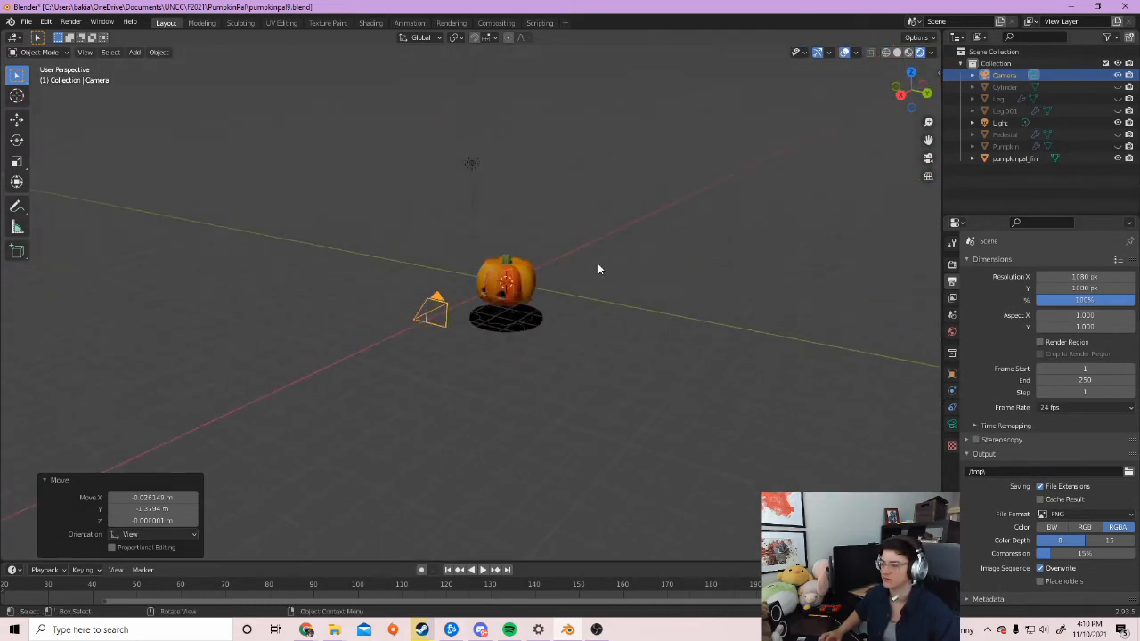
scroll(552, 265, up, 3)
middle_drag(527, 242, 542, 292)
Select the light and browse the Add menu without adding anything
click(461, 234)
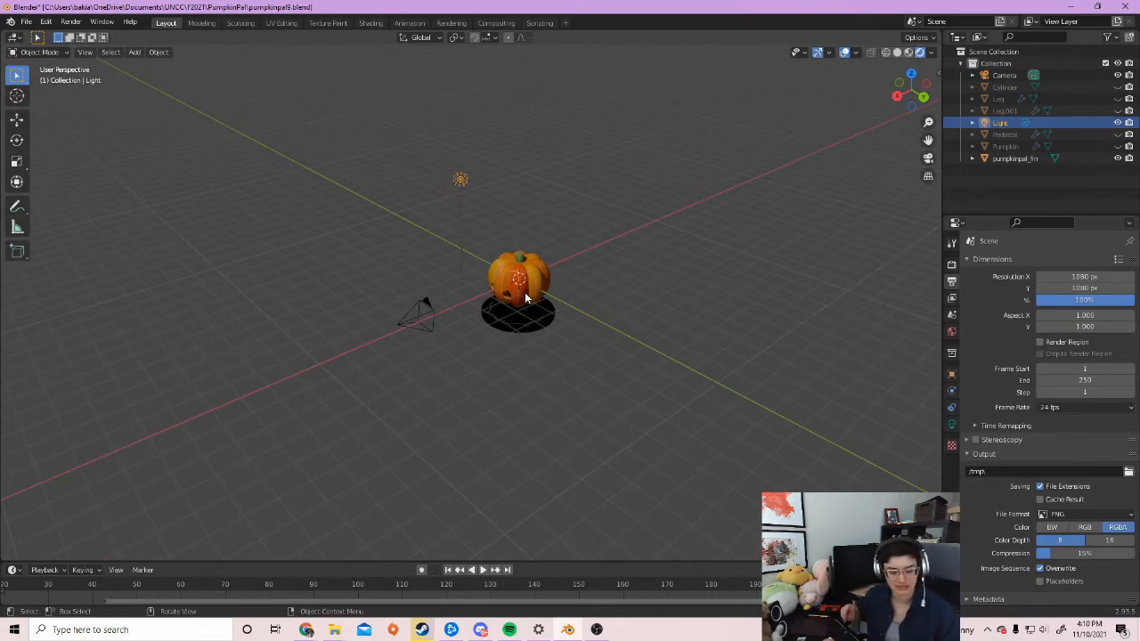
key(shift+a)
mouse_move(525, 293)
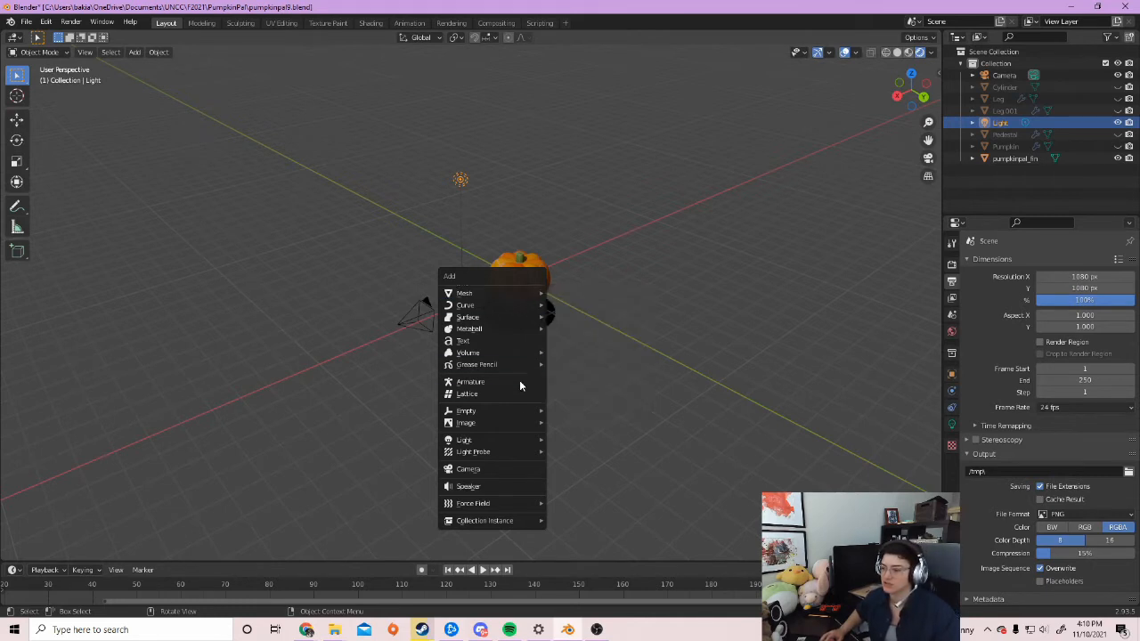
mouse_move(514, 441)
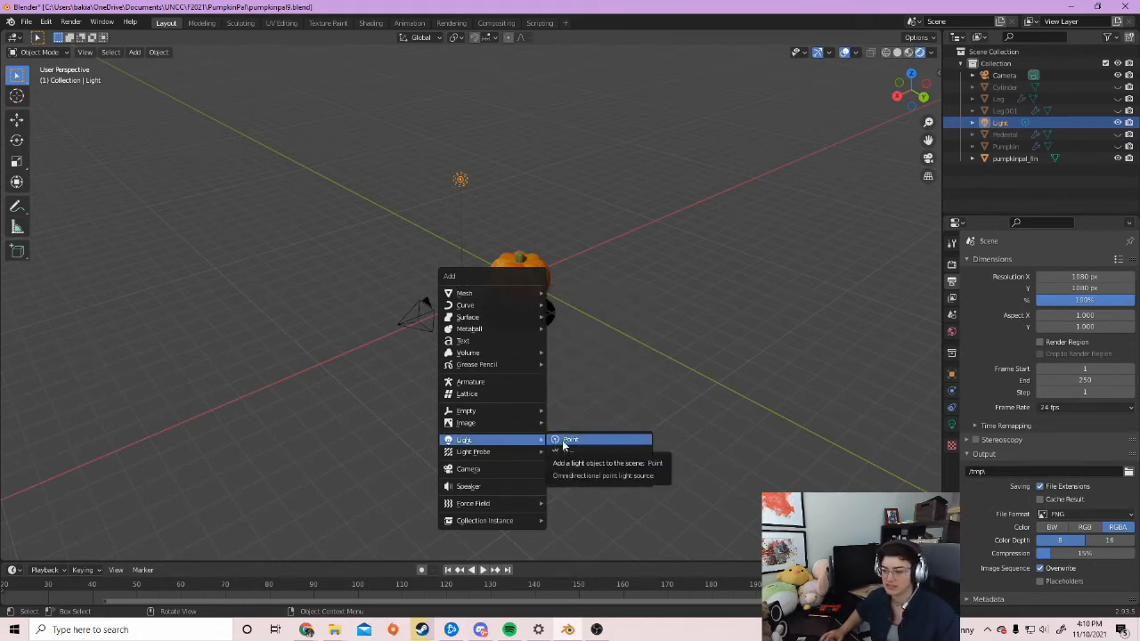
middle_drag(344, 351, 518, 222)
Move the light closer to the pumpkin, checking its position from a new angle
middle_drag(596, 223, 414, 225)
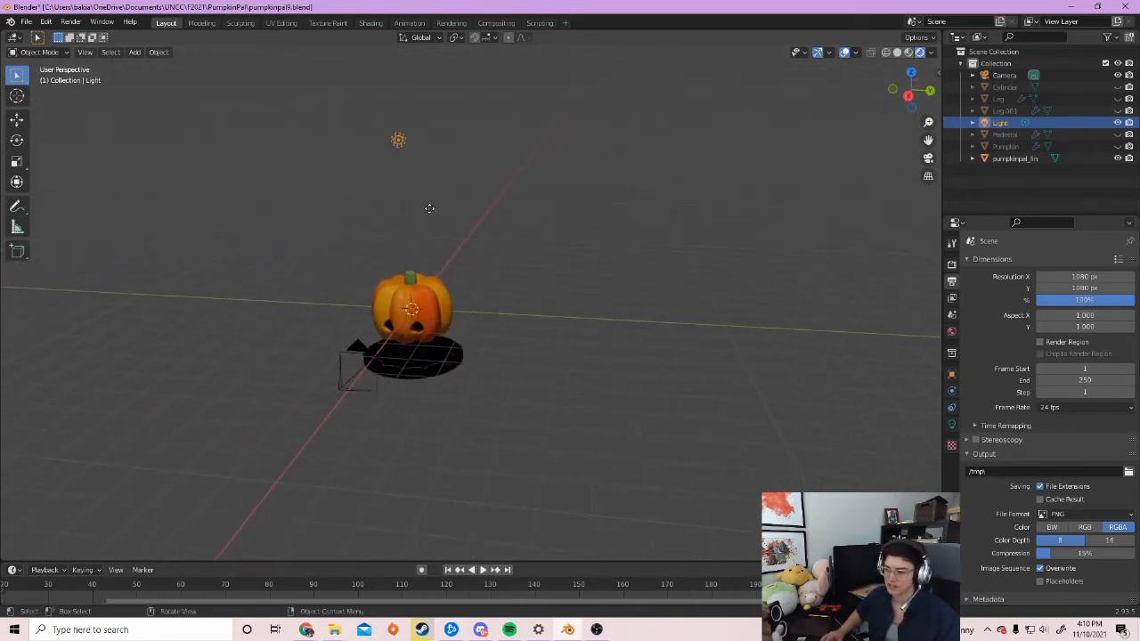
key(g)
click(485, 325)
middle_drag(486, 325, 533, 297)
key(g)
click(534, 285)
Raise the light and settle it beside the pumpkin using front and top views
key(g)
click(555, 289)
key(g)
click(452, 284)
key(g)
click(614, 366)
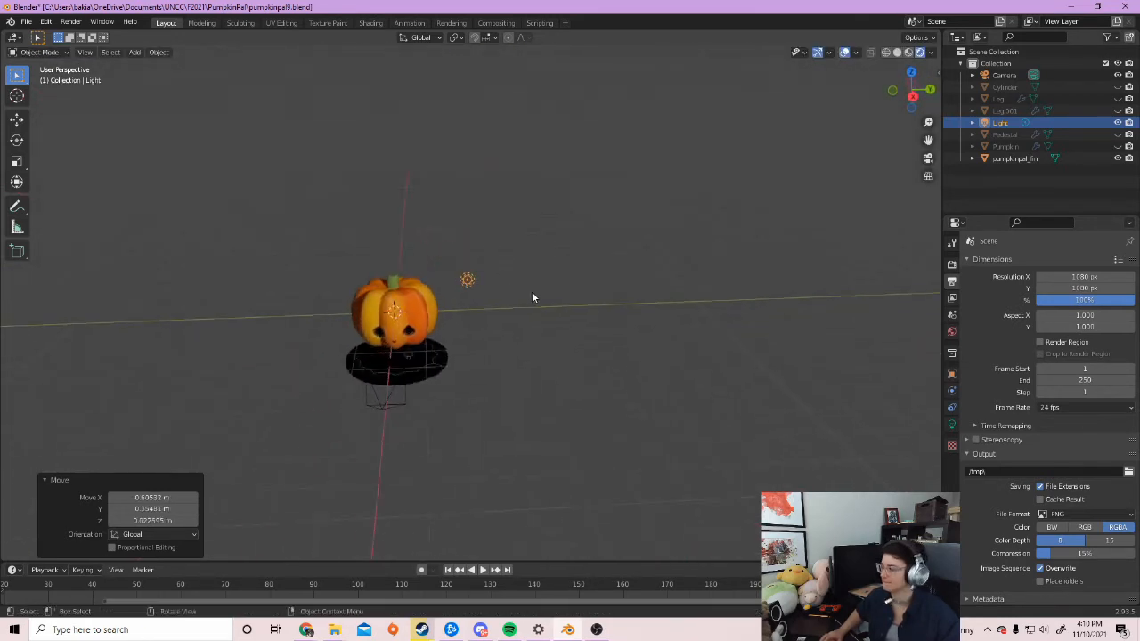
scroll(532, 362, up, 3)
shift+middle_drag(416, 362, 486, 399)
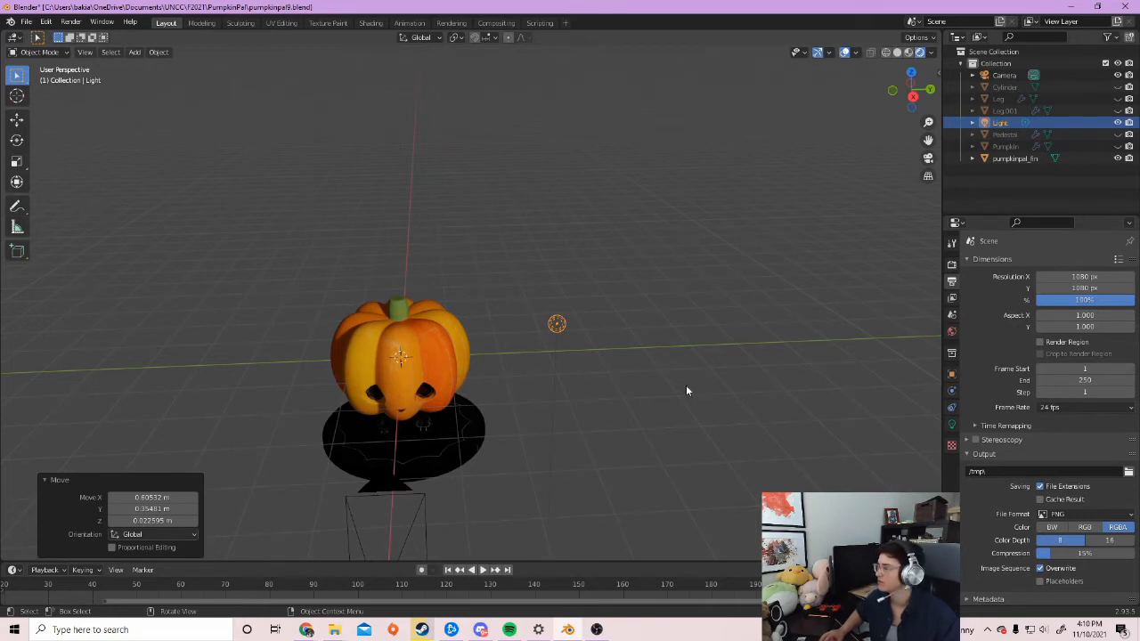
click(952, 425)
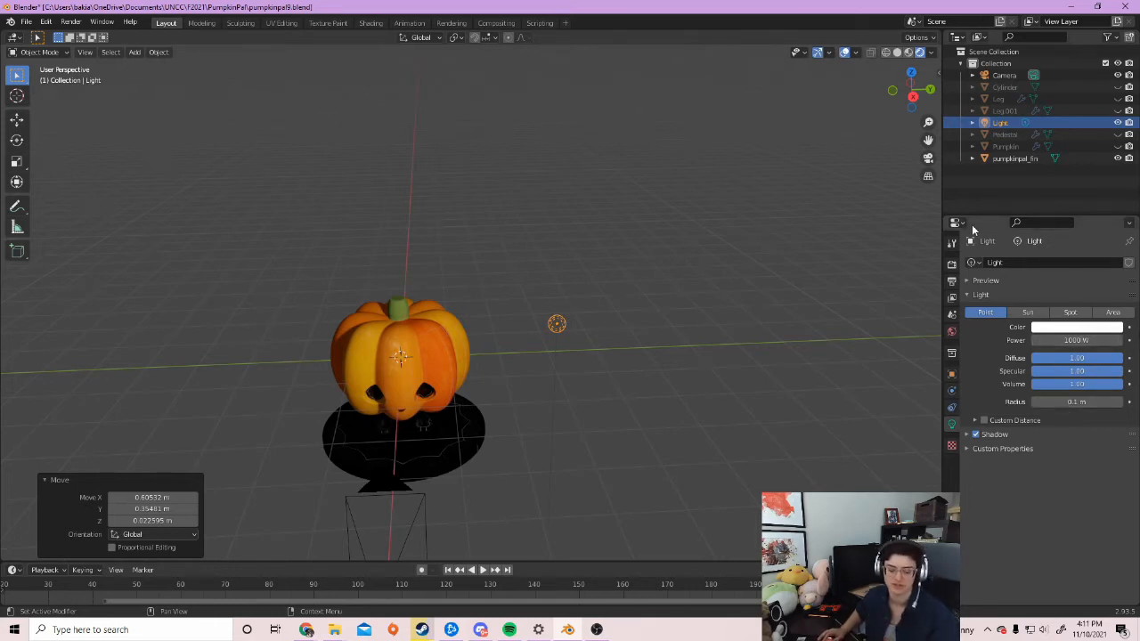
Try light power at 200 W and 100000 W, then return it to 1000 W
middle_drag(646, 393, 585, 377)
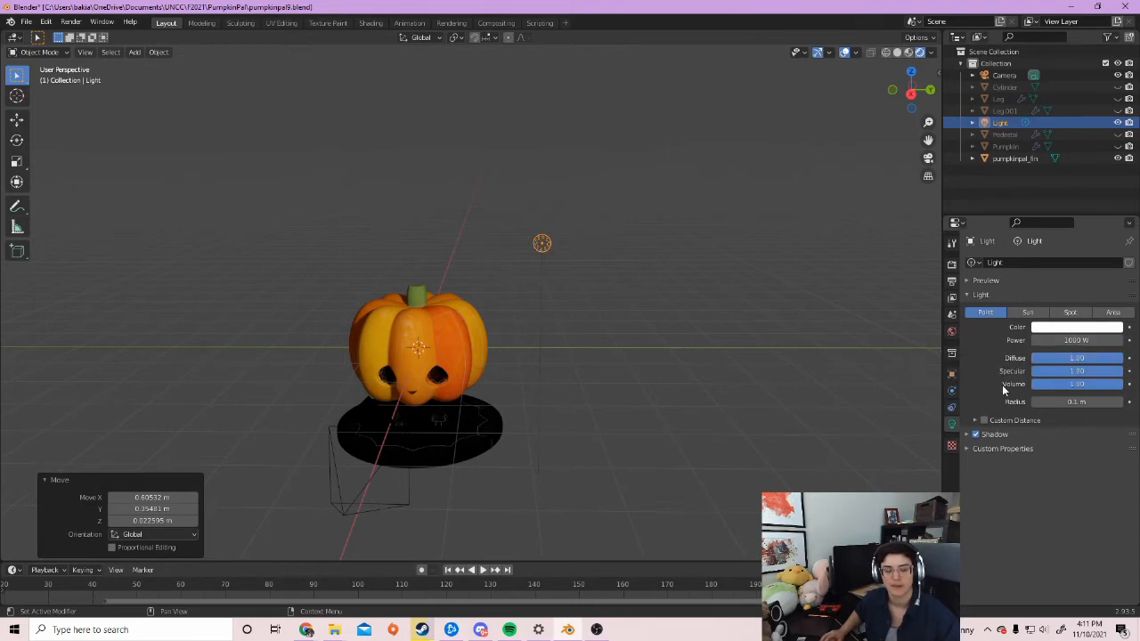
click(1069, 340)
text(20)
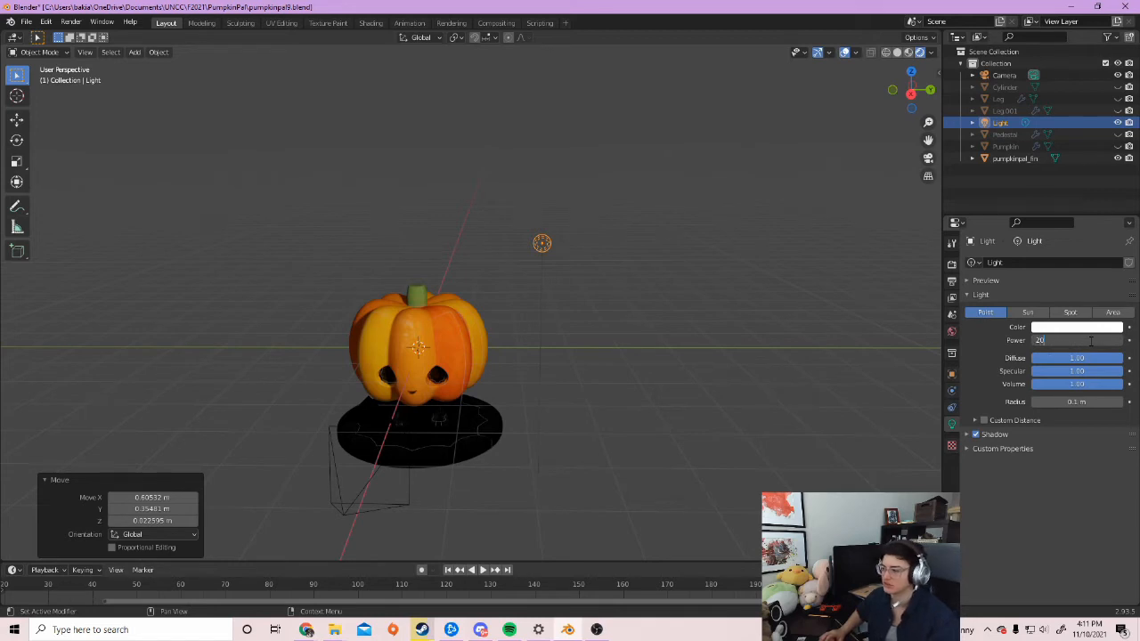
text(0)
key(Return)
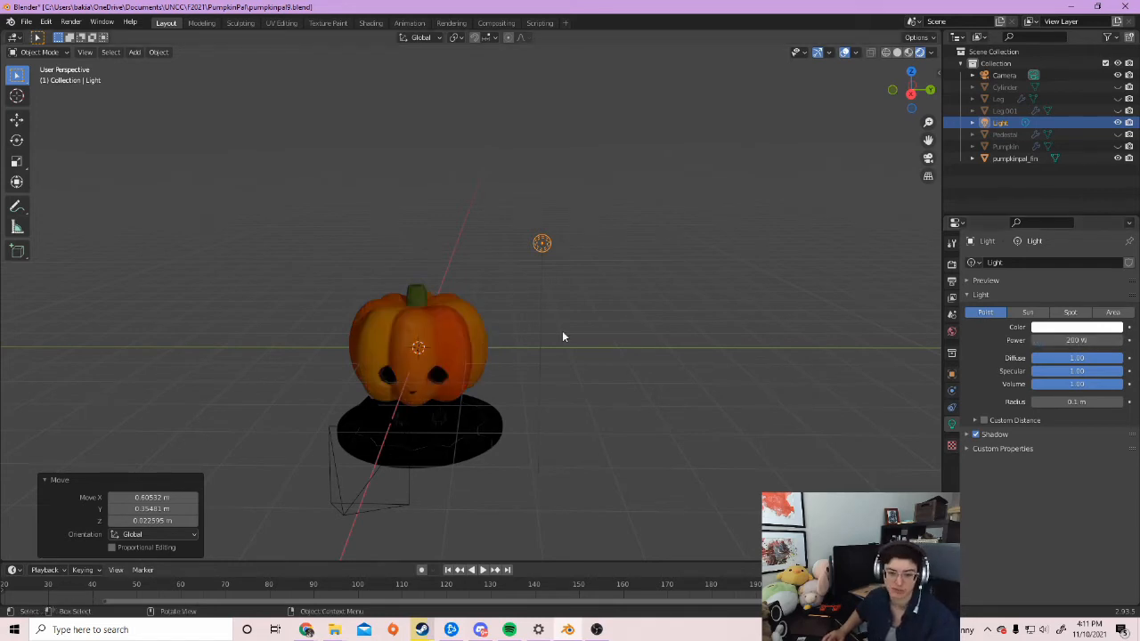
click(1073, 340)
text(100000)
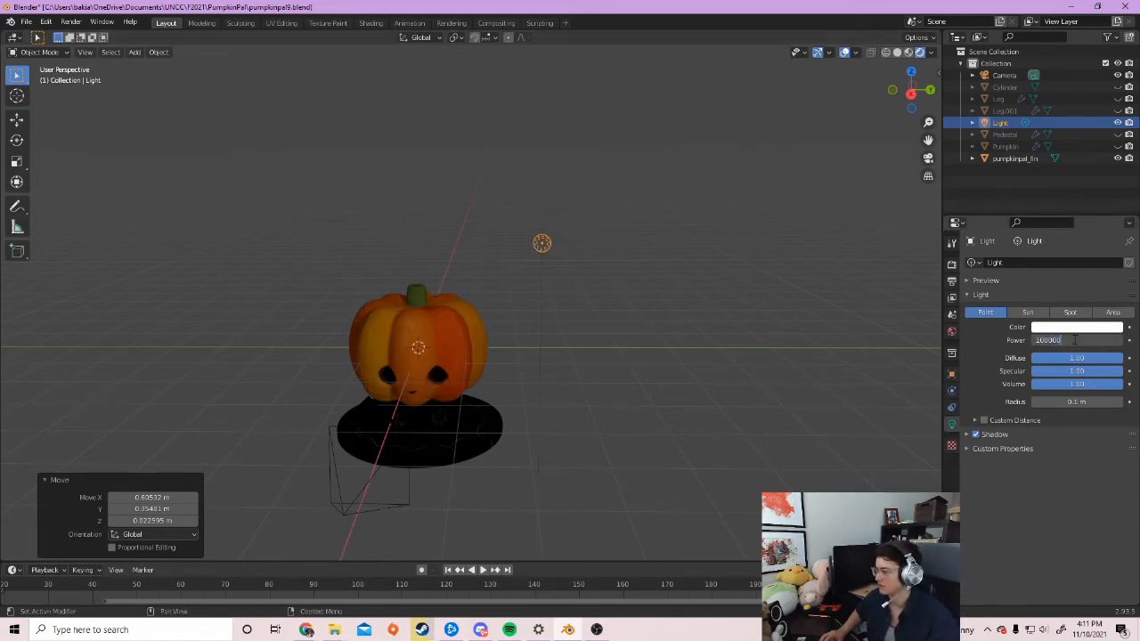
key(Return)
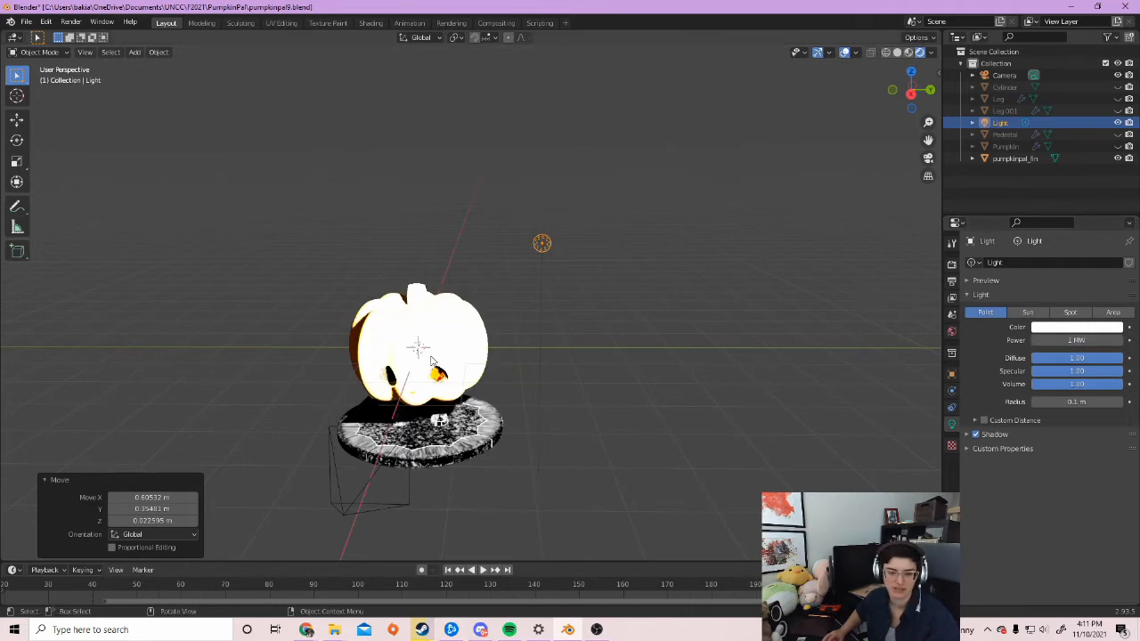
click(1073, 340)
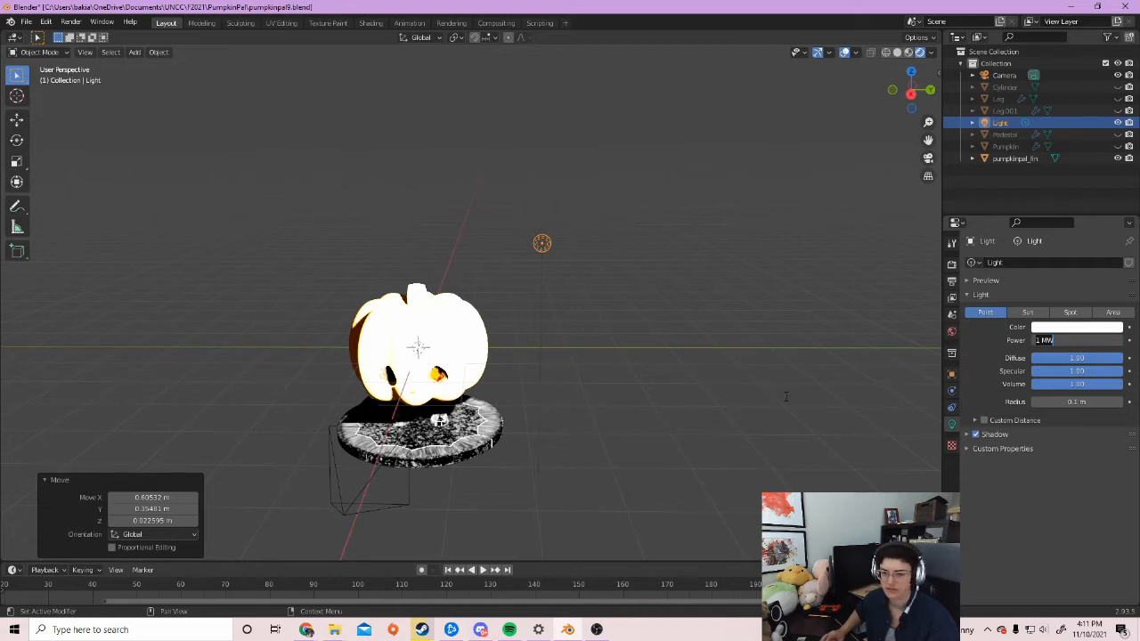
text(1000)
key(Return)
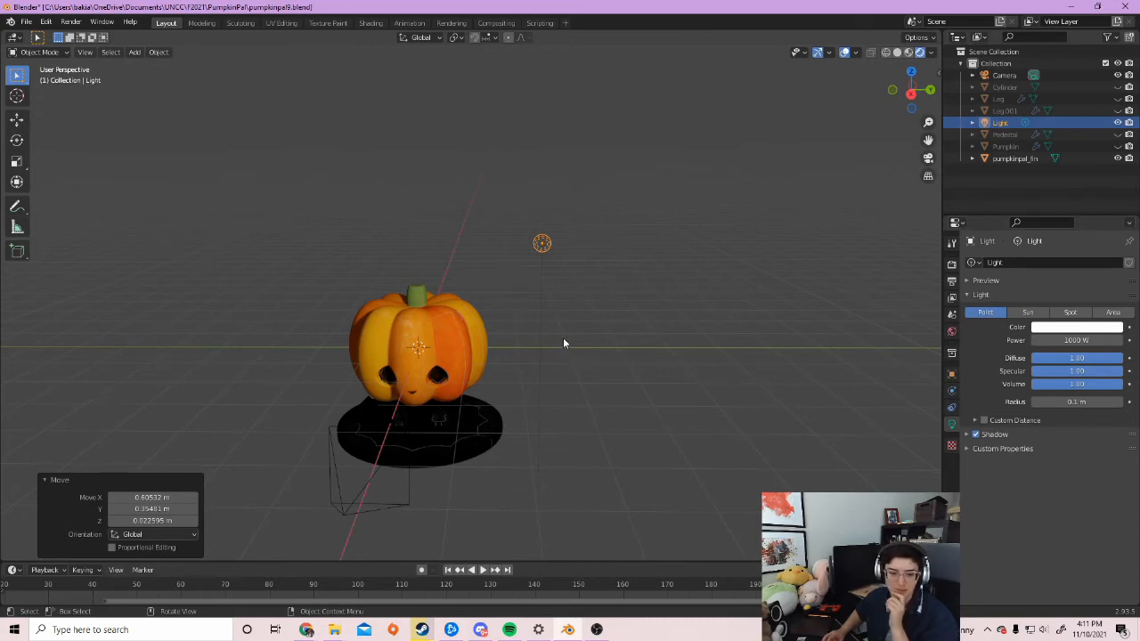
Drag the light's Radius through several values, ending at 0.56 m, and inspect the softer lighting
middle_drag(577, 341, 642, 352)
drag(1077, 401, 1135, 402)
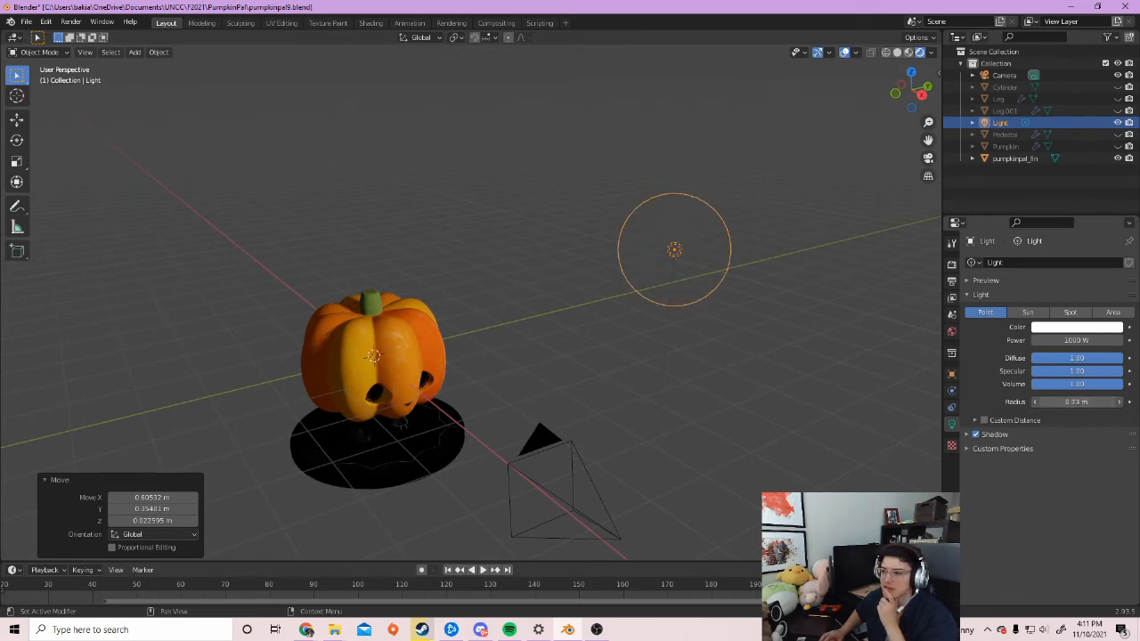
drag(1077, 401, 1109, 402)
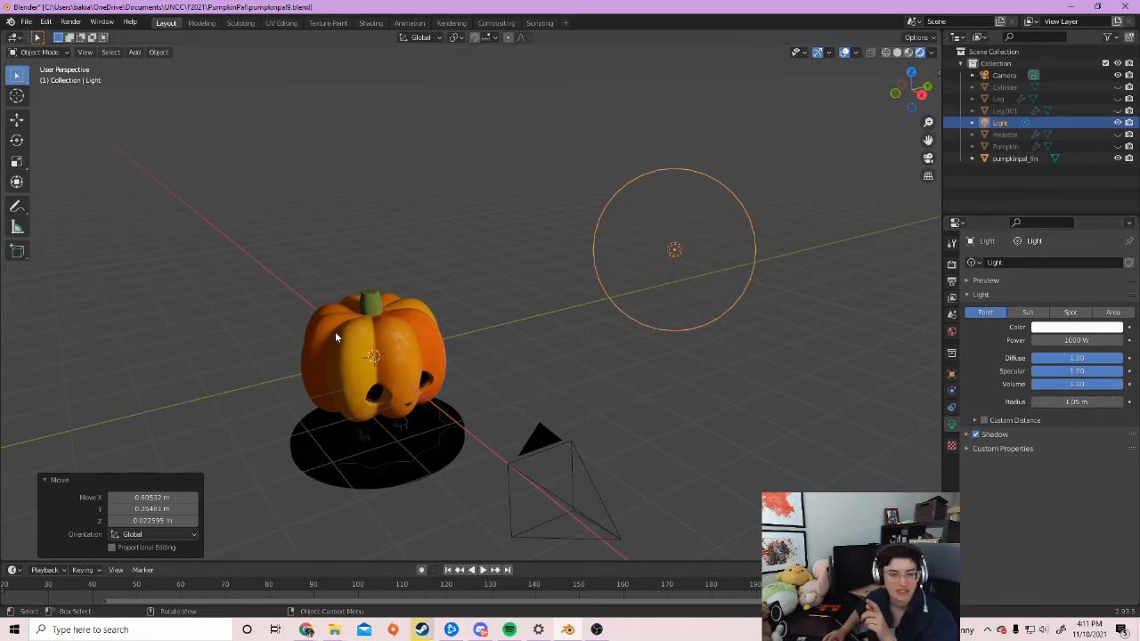
drag(1077, 402, 977, 402)
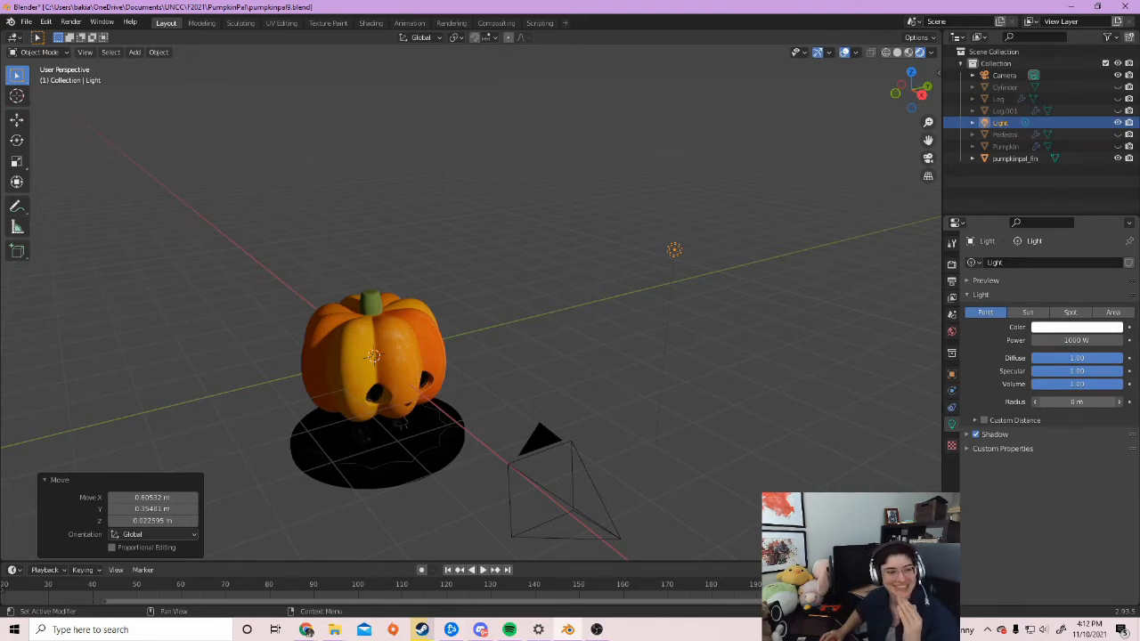
drag(1060, 402, 1137, 402)
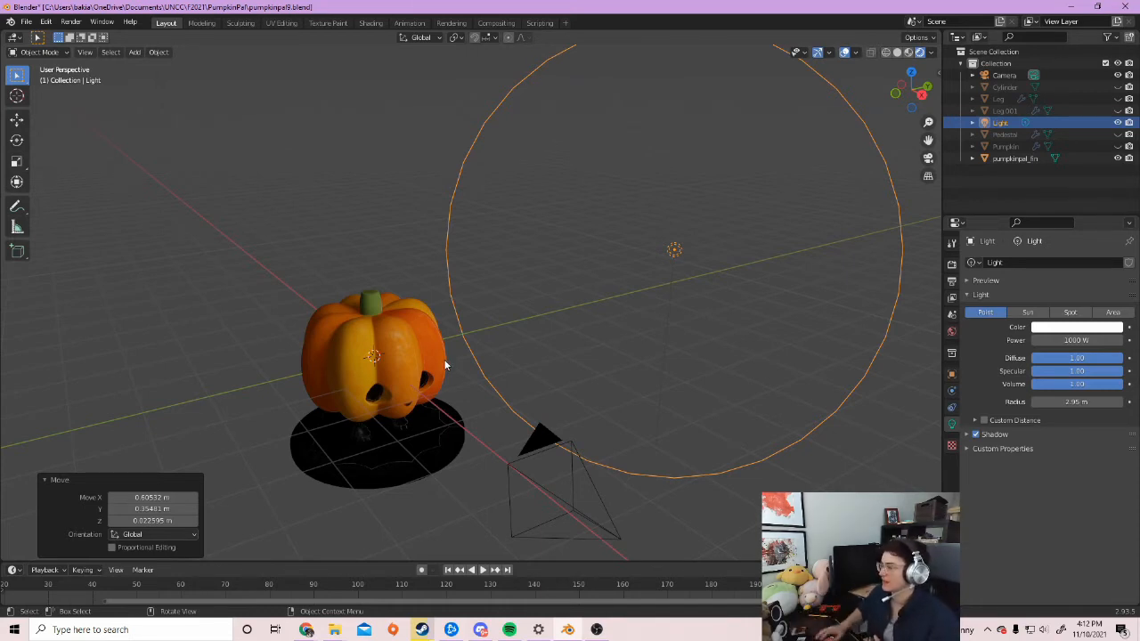
mouse_move(1099, 403)
mouse_down()
mouse_move(1056, 404)
mouse_move(1088, 403)
mouse_up()
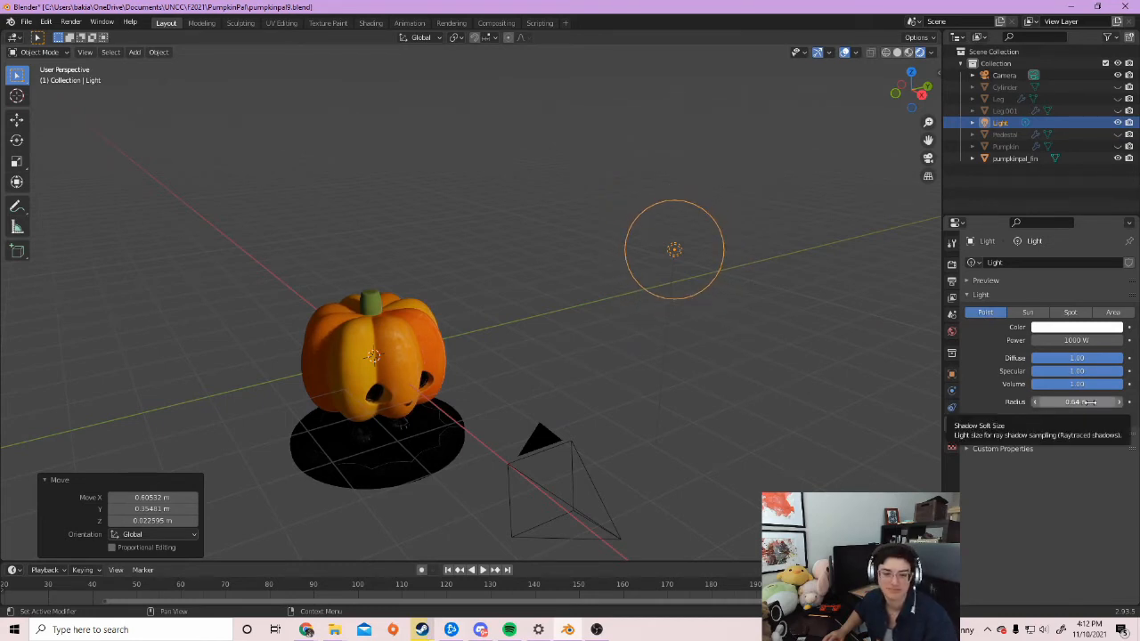
drag(1081, 402, 1069, 403)
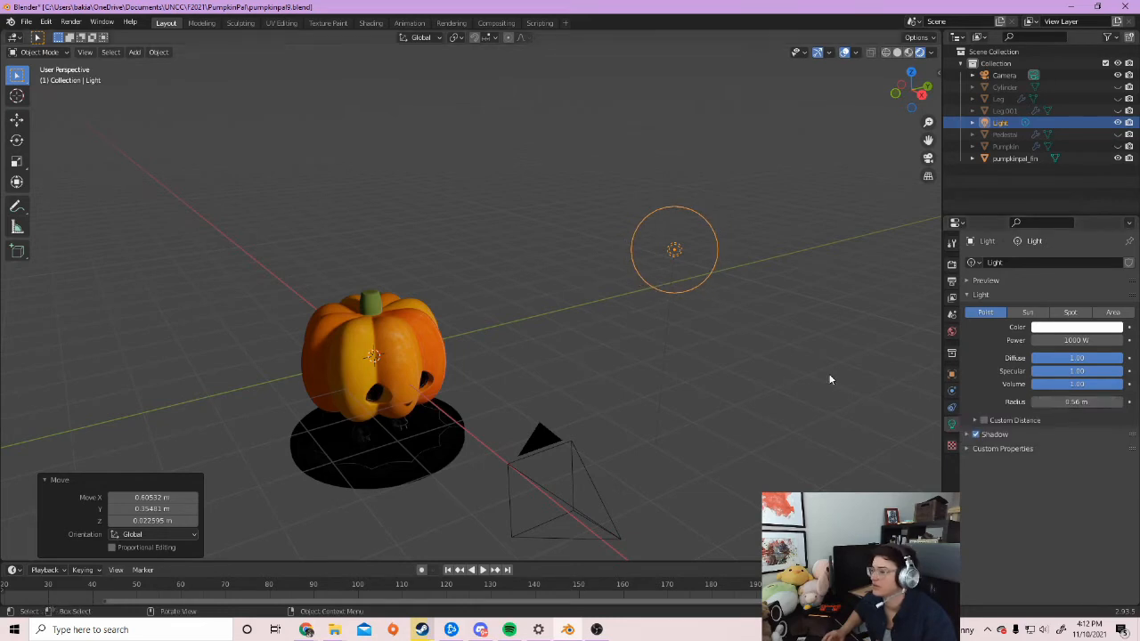
middle_drag(709, 361, 636, 356)
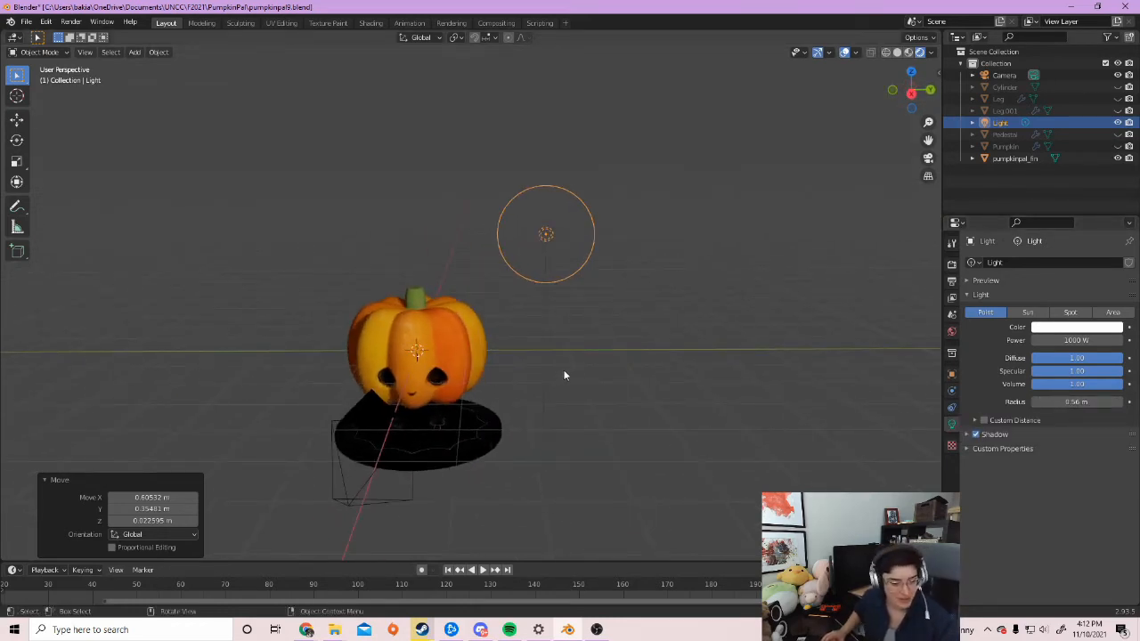
middle_drag(541, 329, 550, 314)
scroll(549, 318, down, 5)
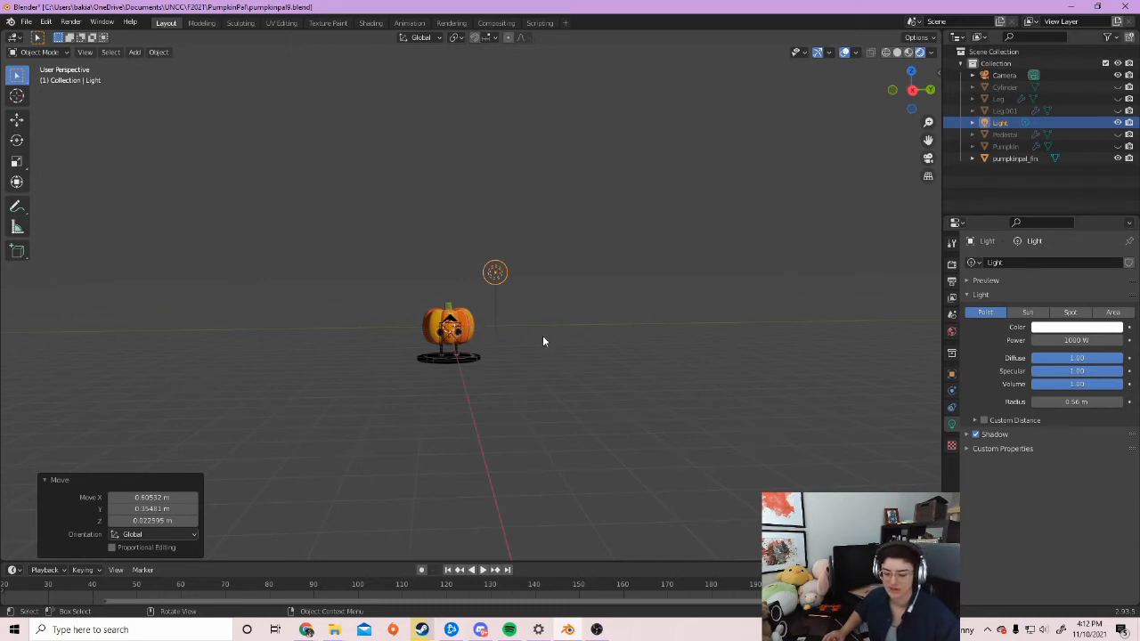
middle_drag(528, 345, 514, 358)
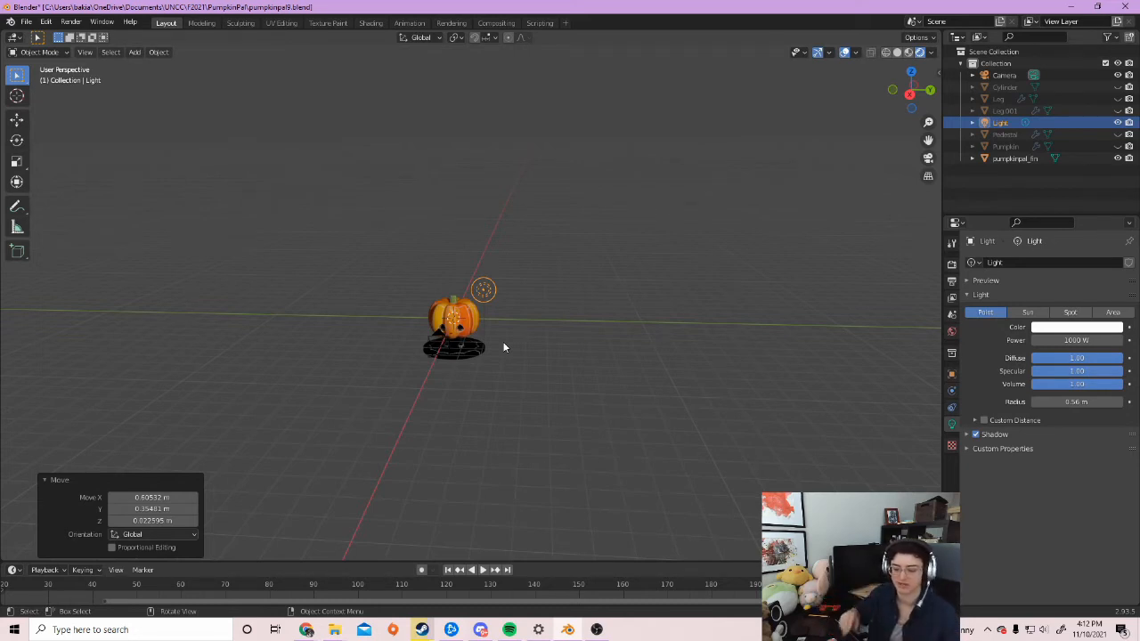
middle_drag(430, 379, 464, 417)
Add a cube at the origin and scale it up to 2.608
key(shift+a)
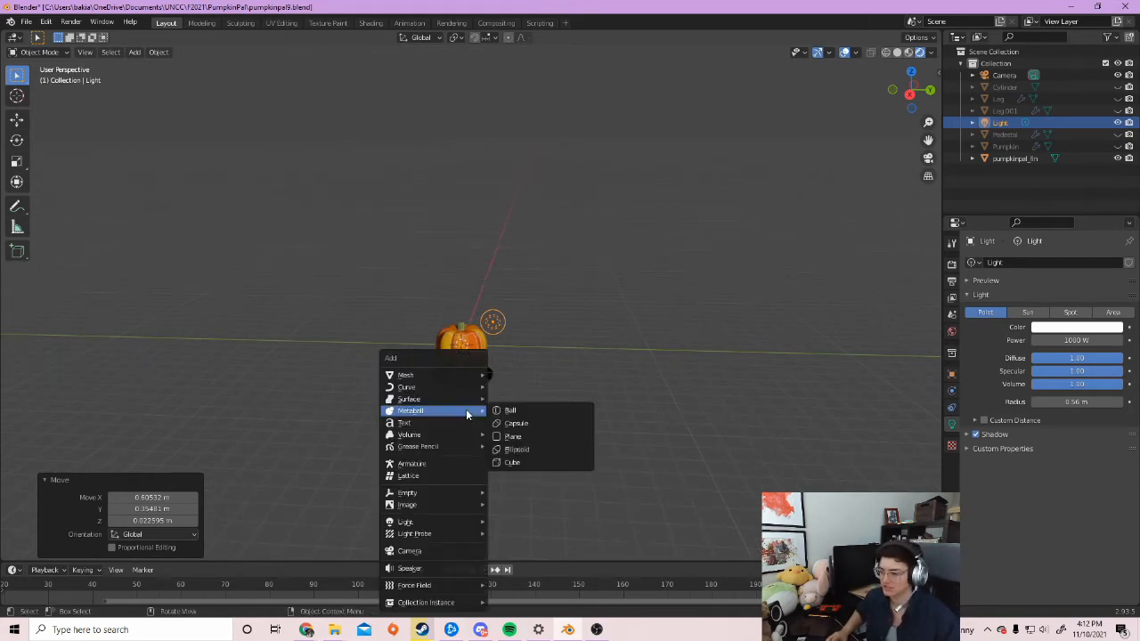
mouse_move(453, 376)
click(512, 386)
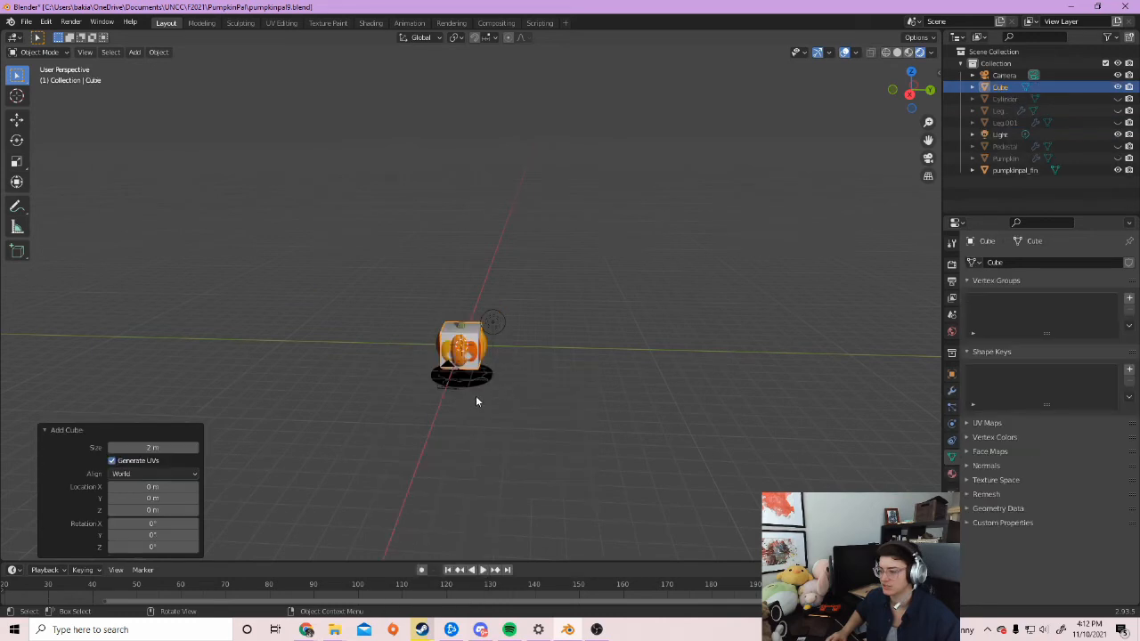
middle_drag(426, 425, 468, 404)
key(s)
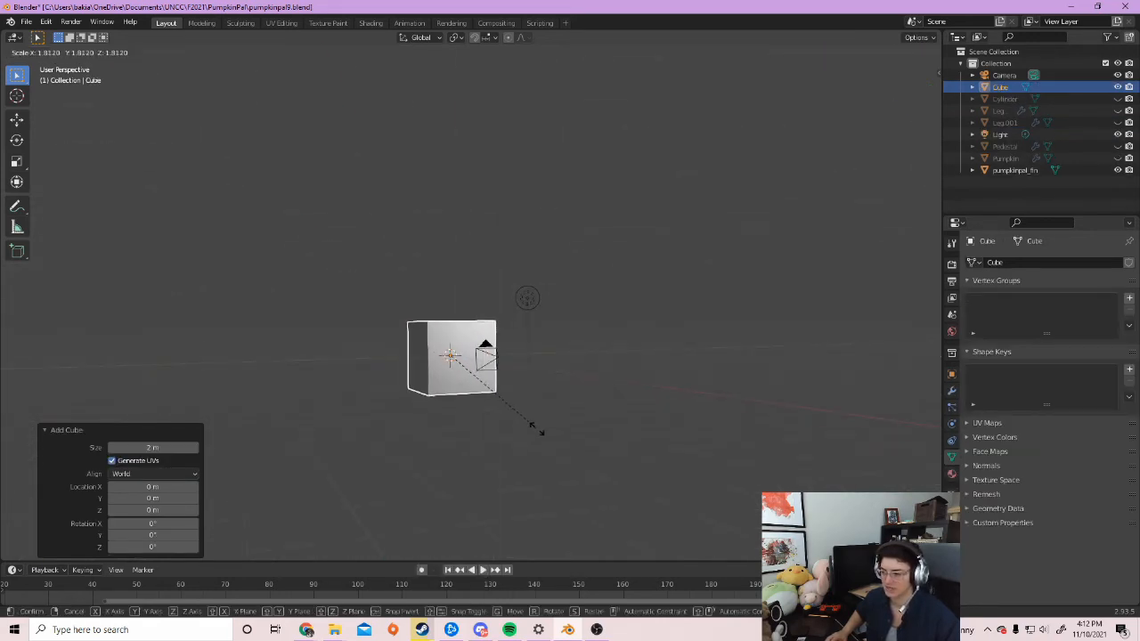
click(547, 437)
middle_drag(512, 447, 559, 430)
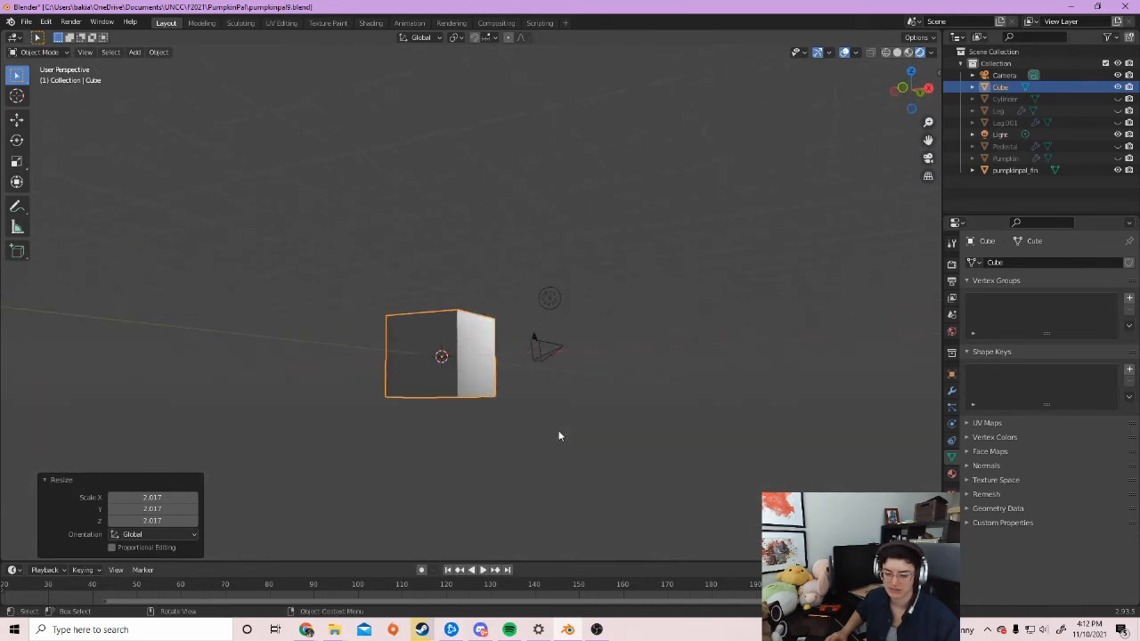
key(s)
click(783, 465)
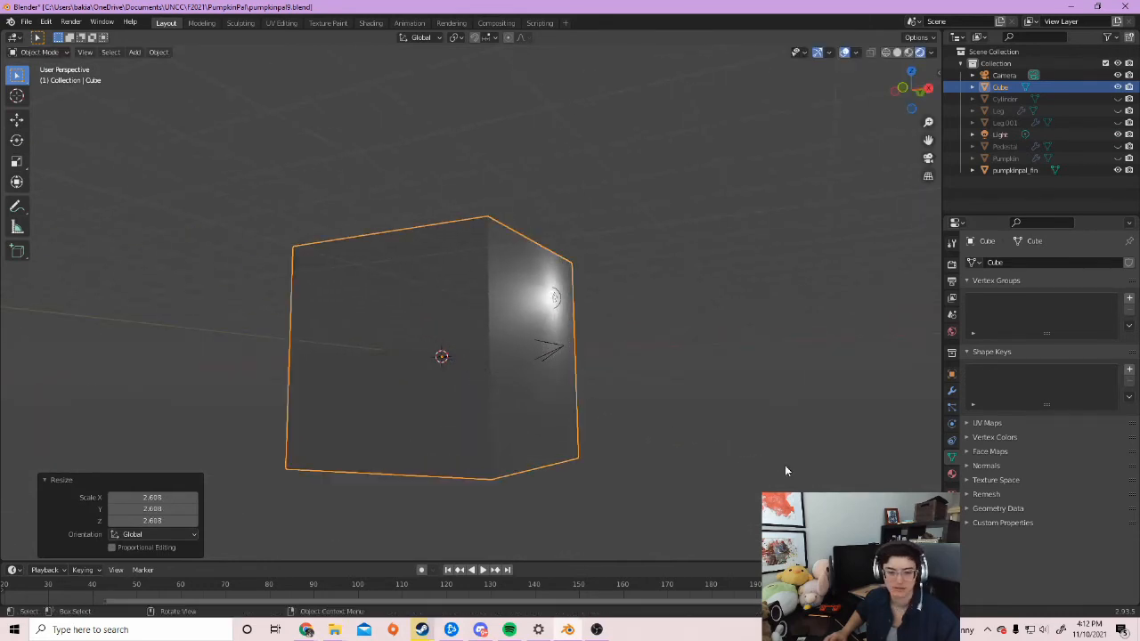
Raise the cube about 3.43 m on Z so it encloses the pumpkin
middle_drag(730, 396, 660, 413)
middle_drag(508, 429, 565, 398)
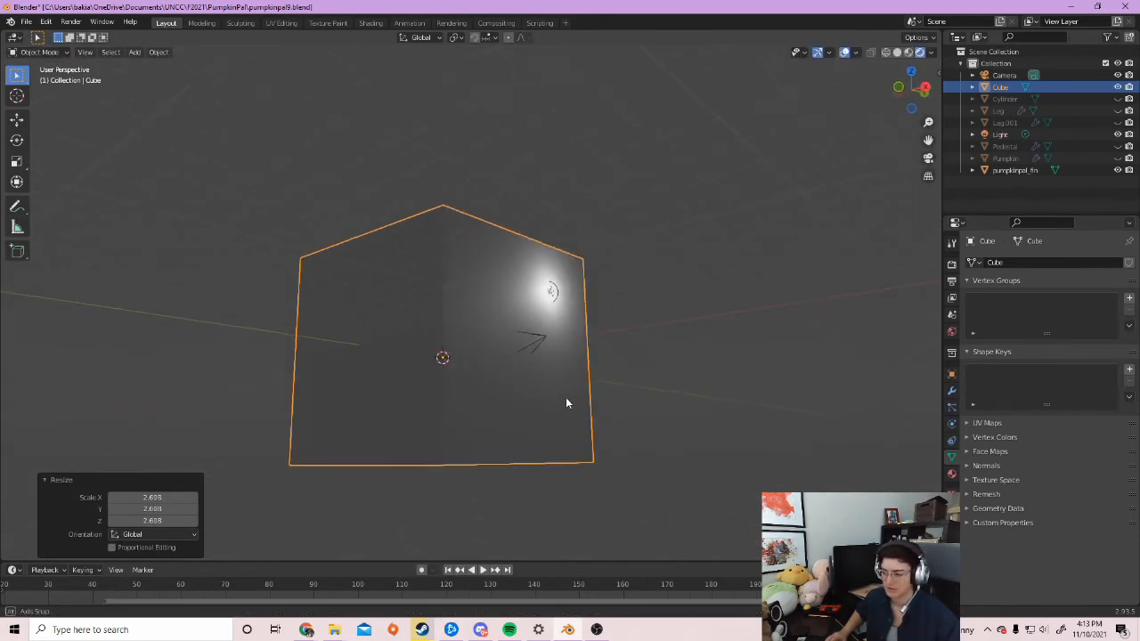
key(g)
key(z)
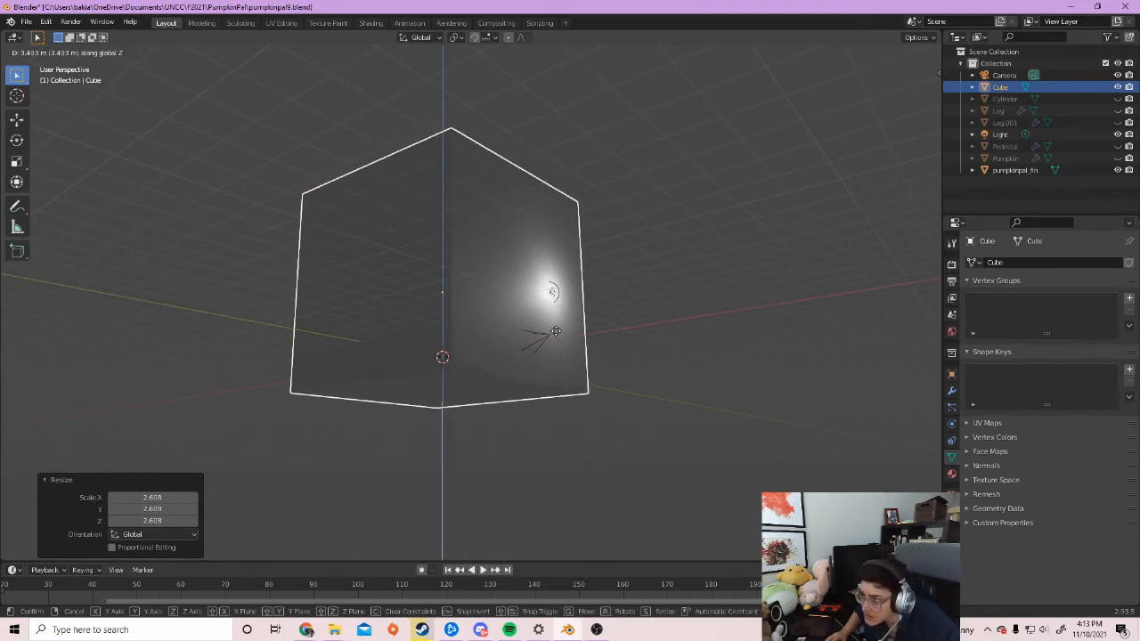
click(556, 334)
middle_drag(673, 345, 600, 386)
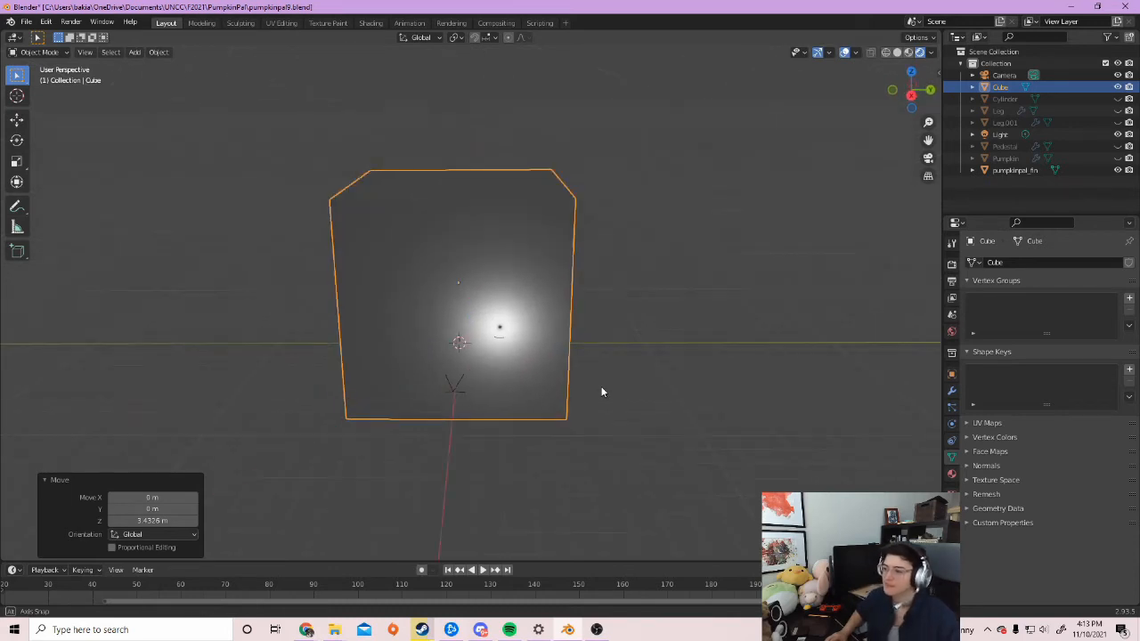
Delete the cube's front face in Edit Mode, leaving an open box, and return to Object Mode
key(Tab)
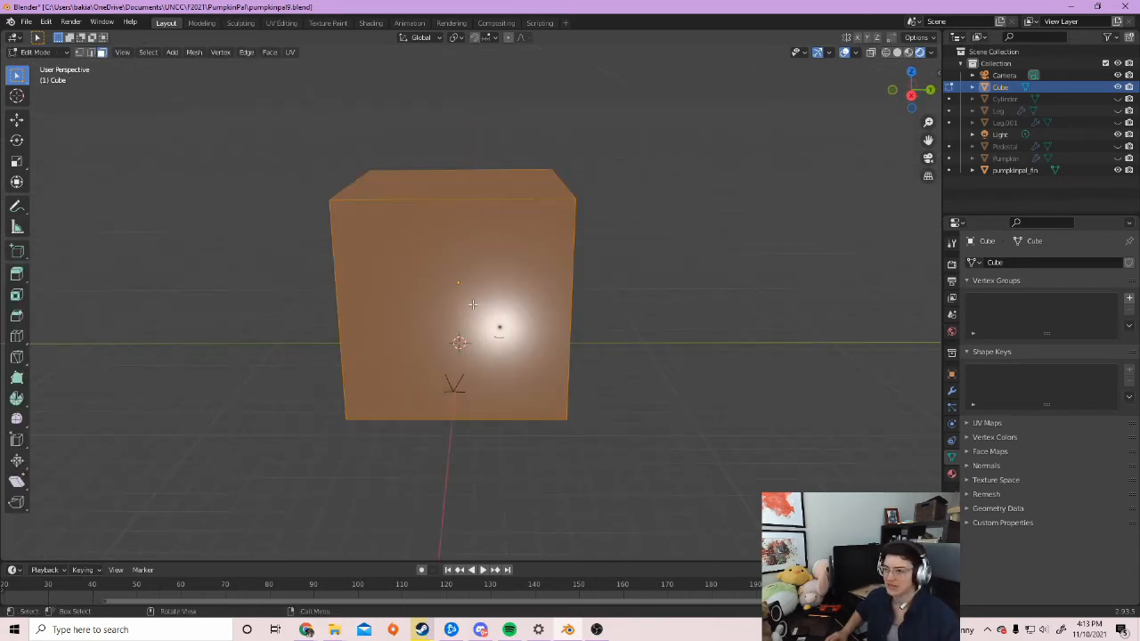
click(418, 267)
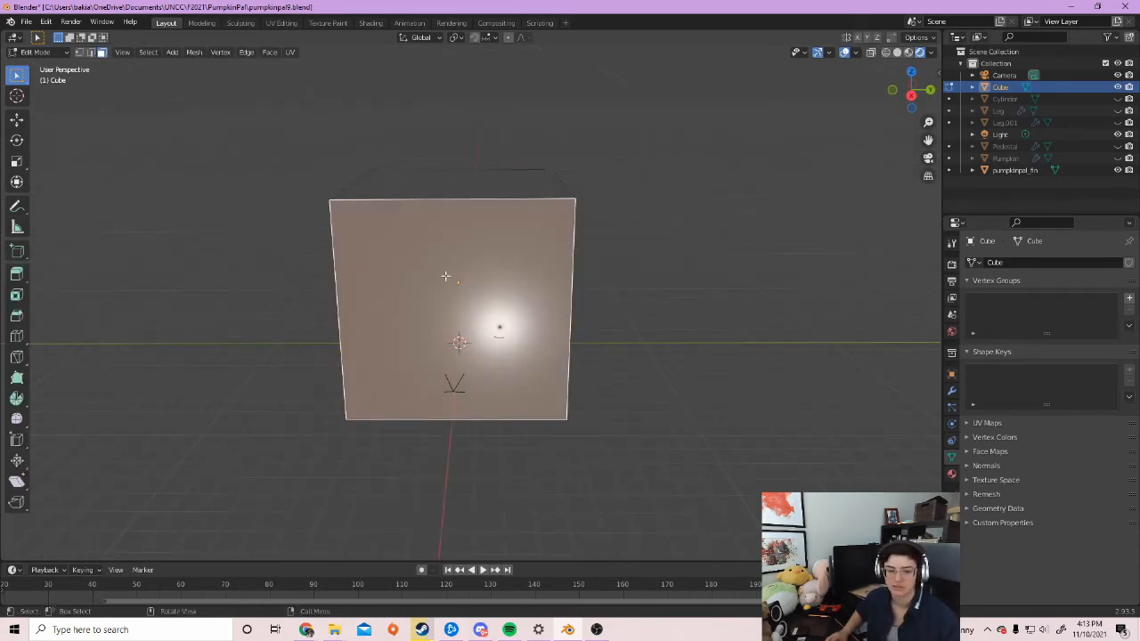
key(x)
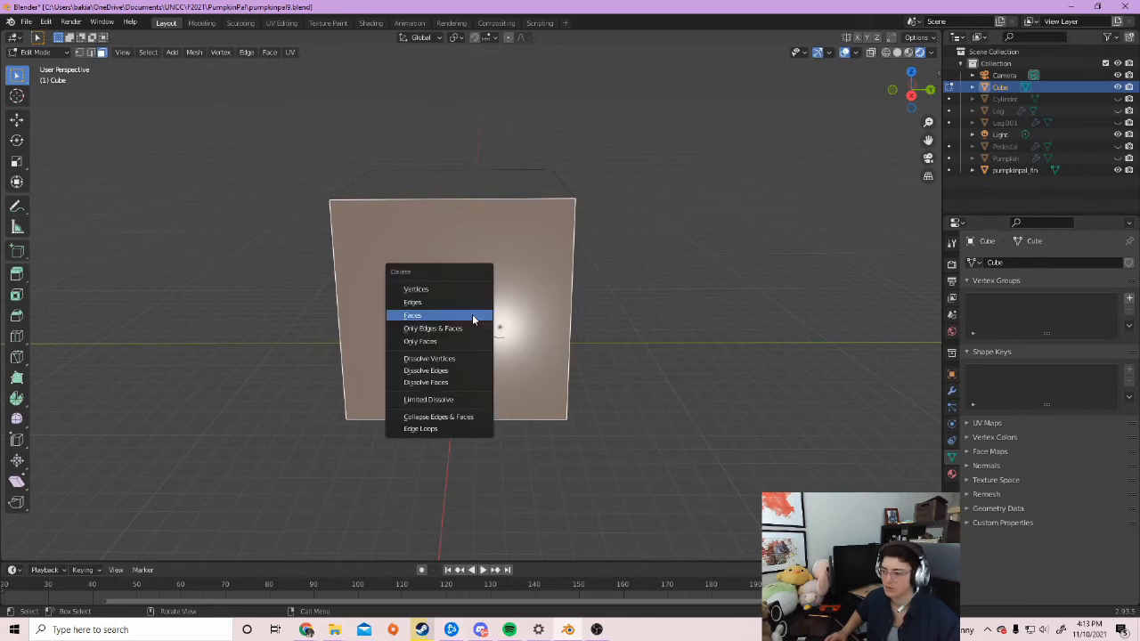
click(472, 317)
middle_drag(474, 325, 457, 399)
scroll(487, 405, up, 3)
scroll(492, 385, down, 3)
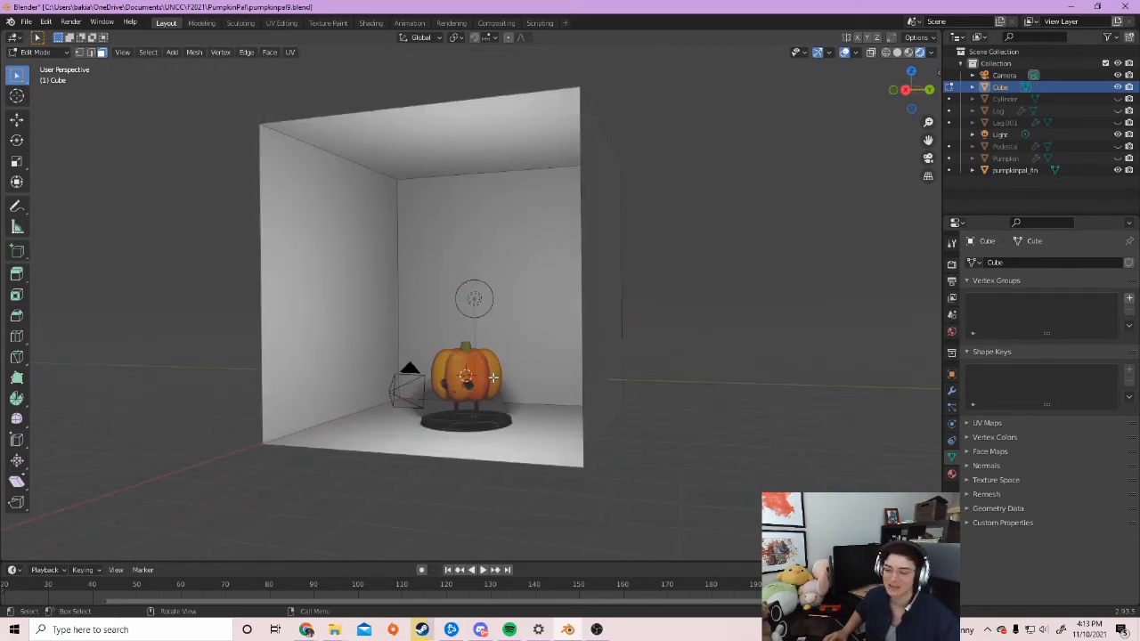
middle_drag(368, 407, 417, 420)
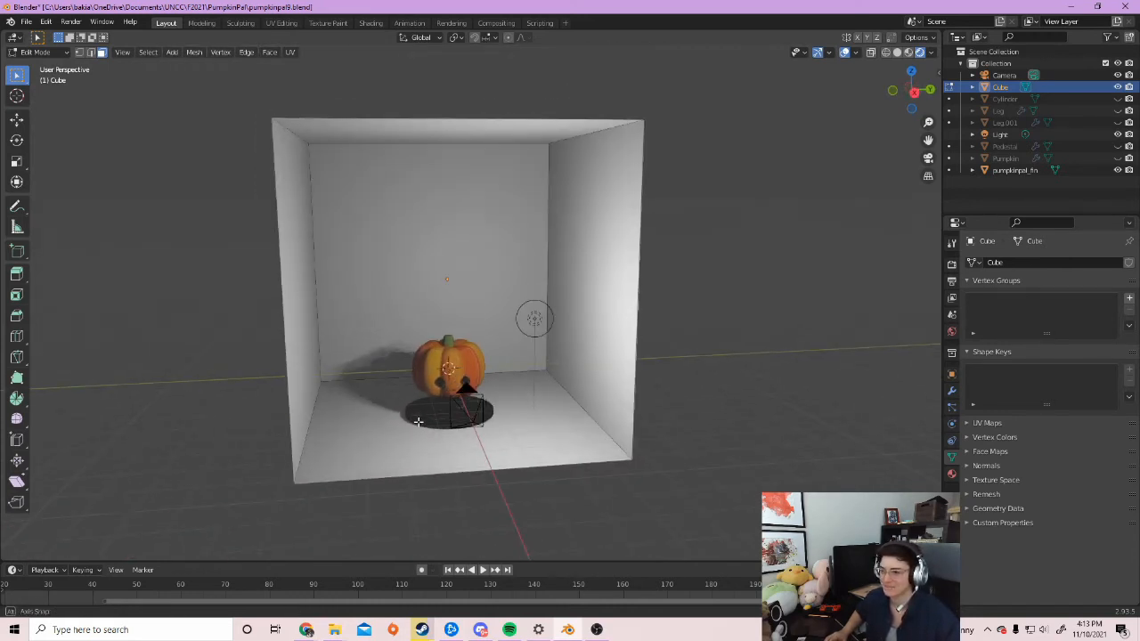
key(Tab)
middle_drag(562, 395, 583, 406)
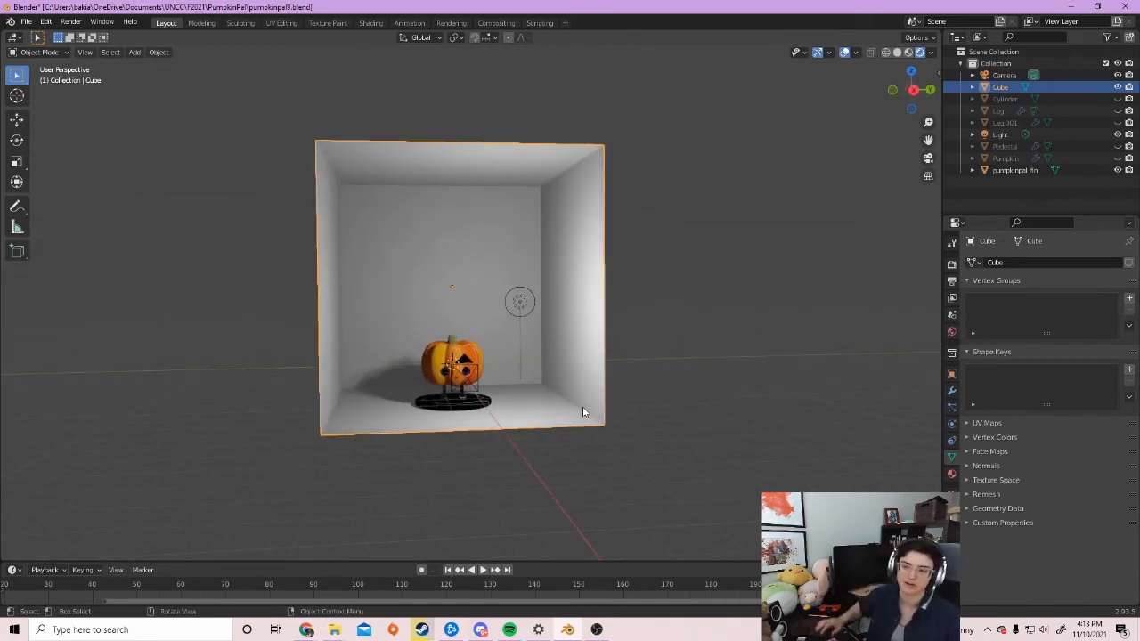
scroll(559, 376, up, 5)
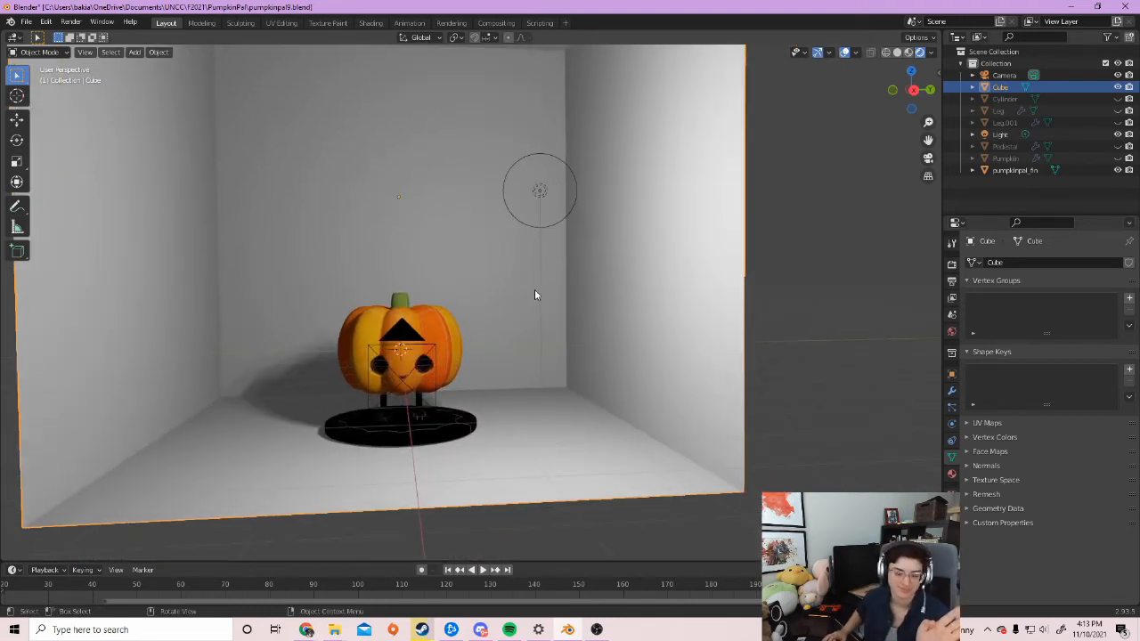
Create Material.001 for the cube and set its base colour to a deep muted green
click(953, 477)
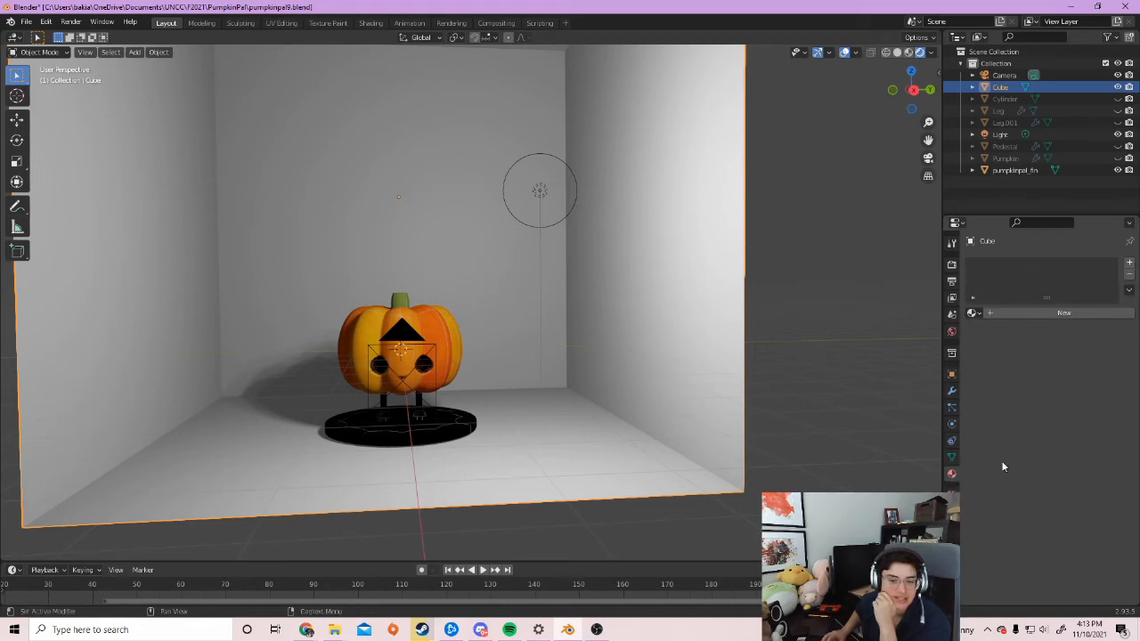
click(995, 314)
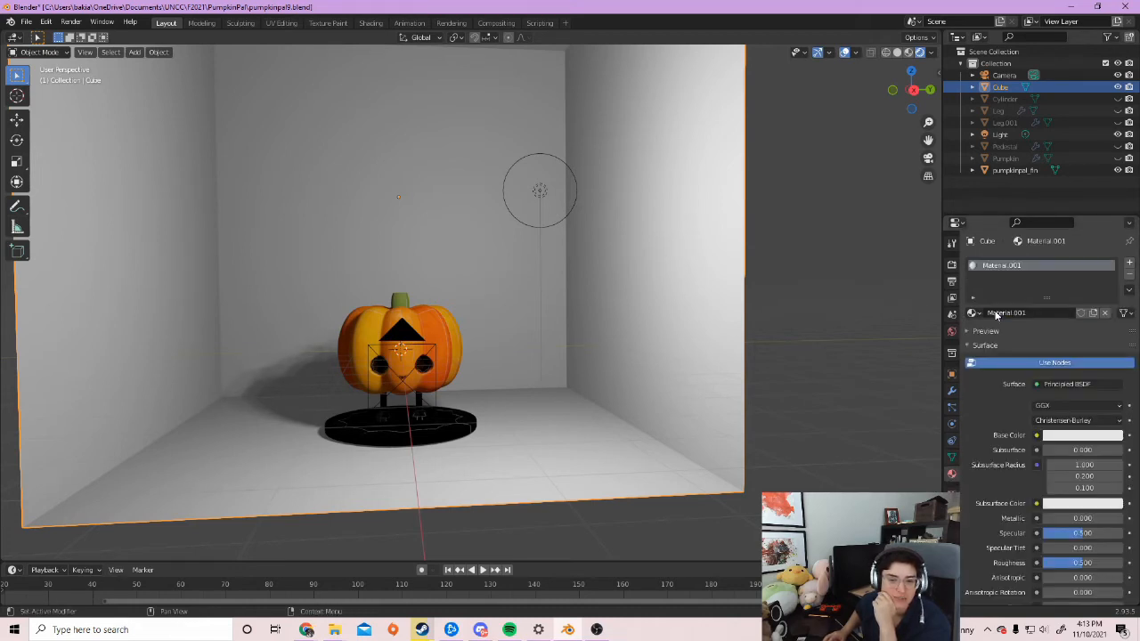
click(1083, 436)
drag(1064, 309, 1049, 304)
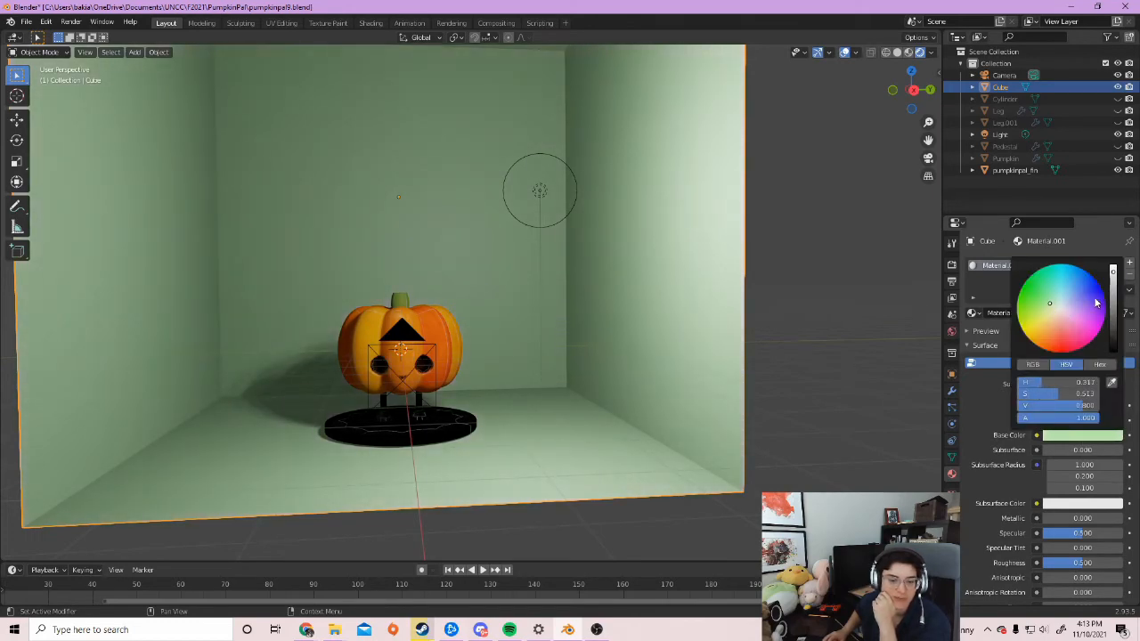
drag(1112, 283, 1120, 312)
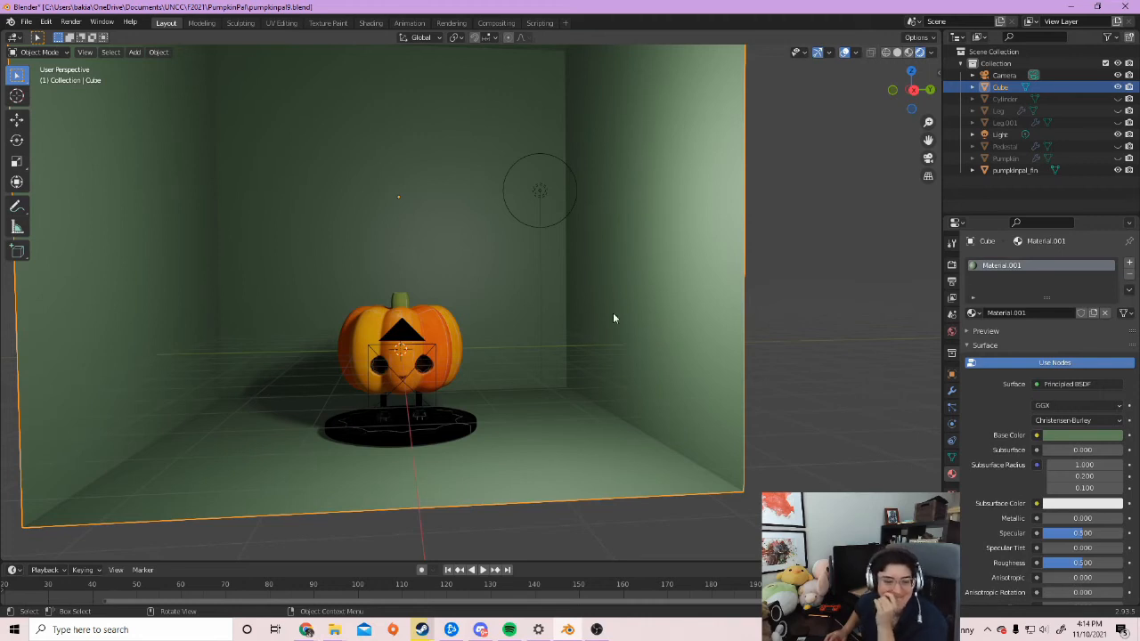
Select the point light and bring its radius down to 0.22 m for crisper shadows
click(540, 197)
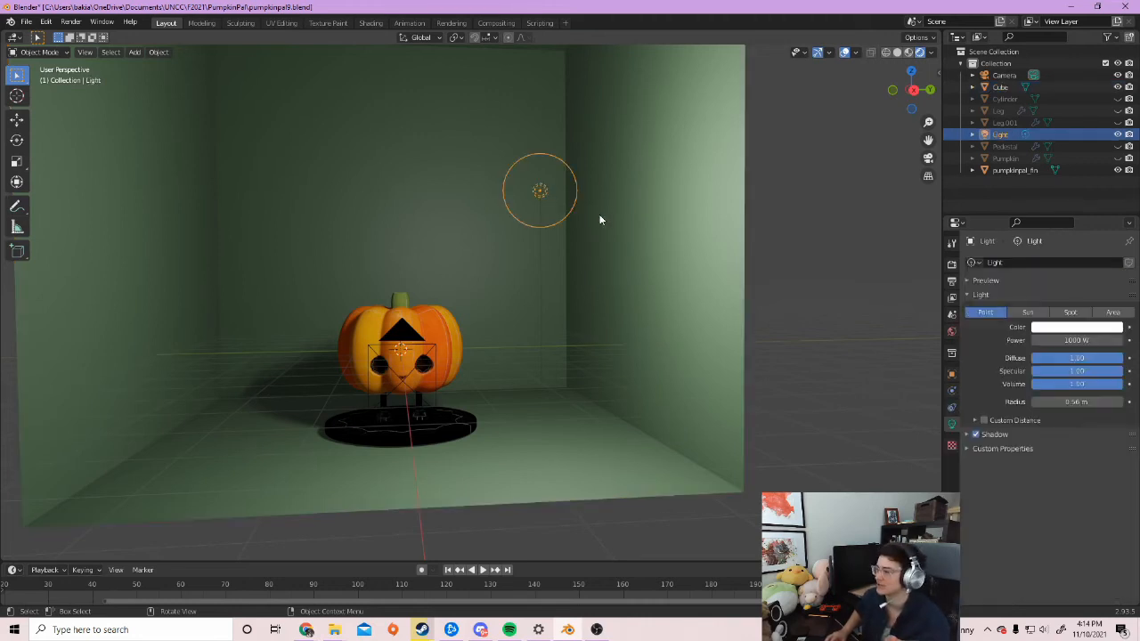
mouse_move(684, 382)
middle_down()
mouse_move(708, 382)
mouse_move(689, 392)
middle_up()
mouse_move(1078, 402)
mouse_down()
mouse_move(1033, 401)
mouse_move(1069, 402)
mouse_up()
click(1077, 401)
click(1080, 402)
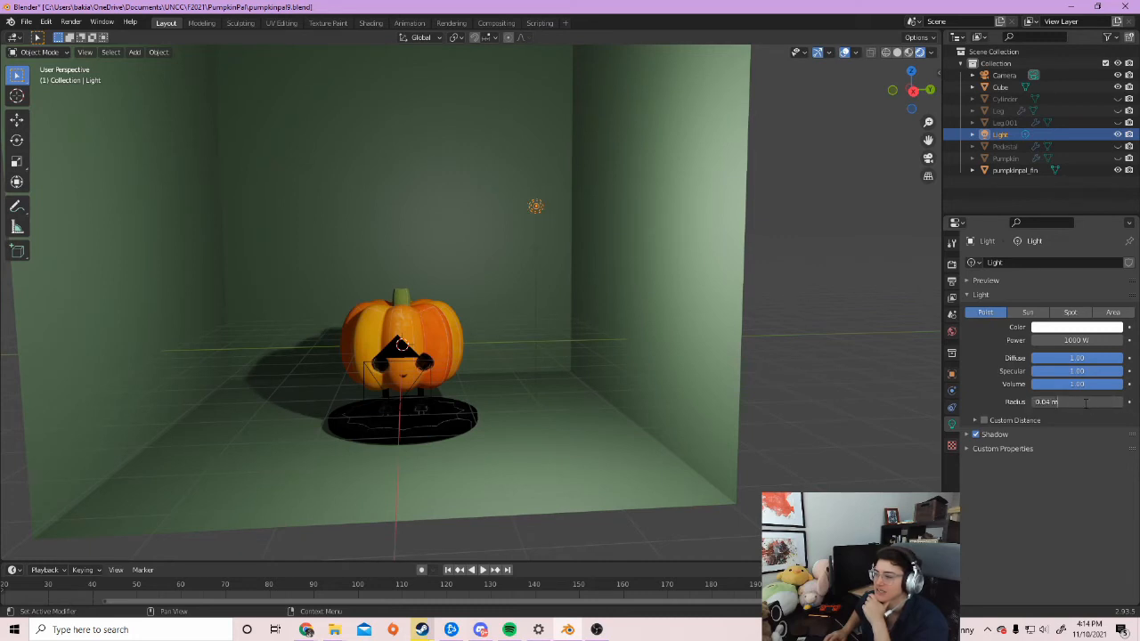
click(981, 401)
drag(1066, 402, 1115, 403)
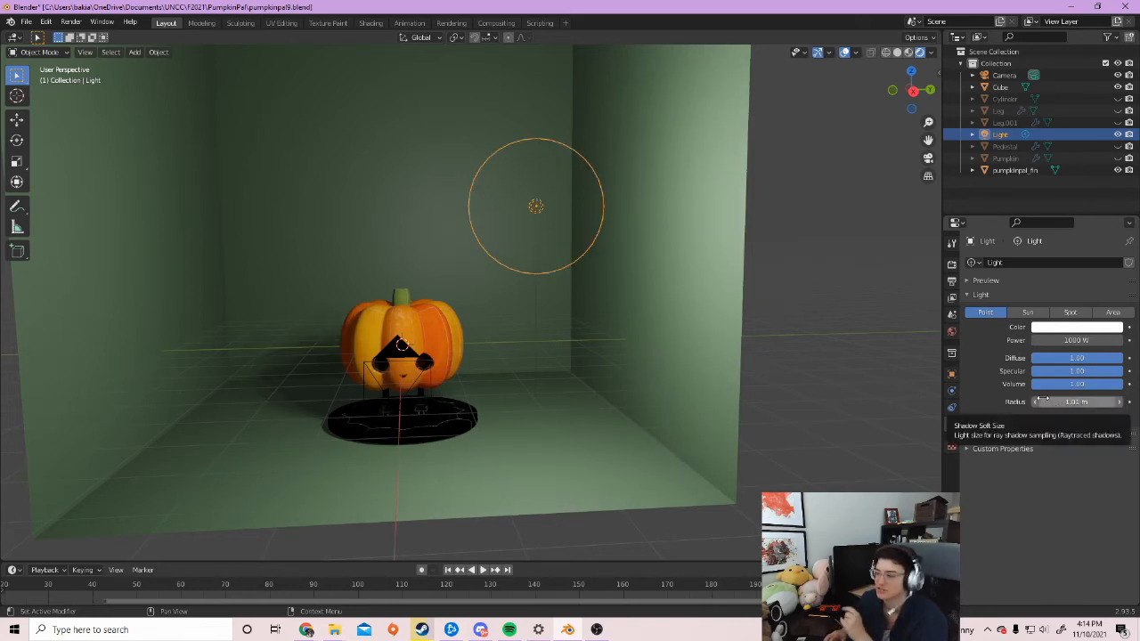
mouse_move(1078, 403)
mouse_down()
mouse_move(1049, 403)
mouse_move(1087, 402)
mouse_move(1077, 401)
mouse_up()
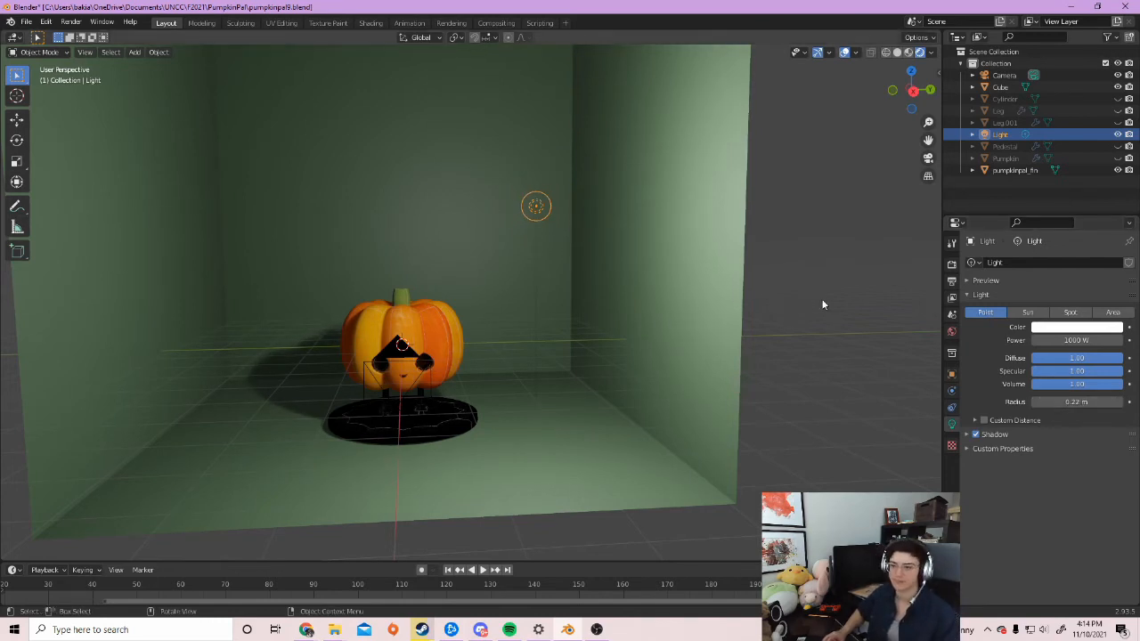
middle_drag(584, 287, 560, 306)
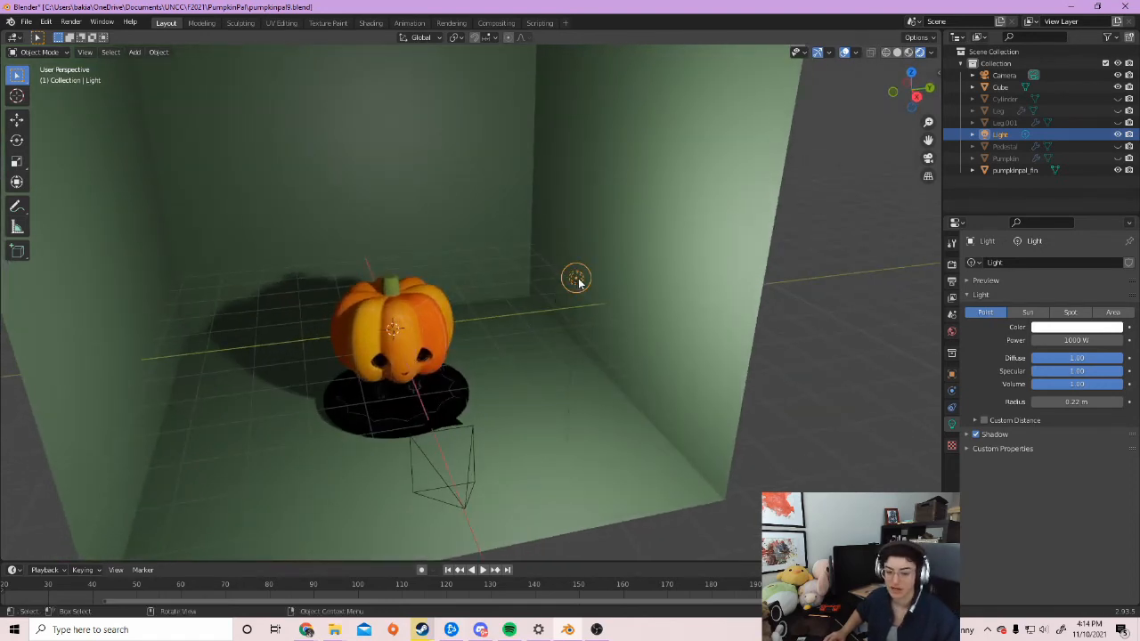
Duplicate the point light to create Light.001 and set it down near the original
key(shift+d)
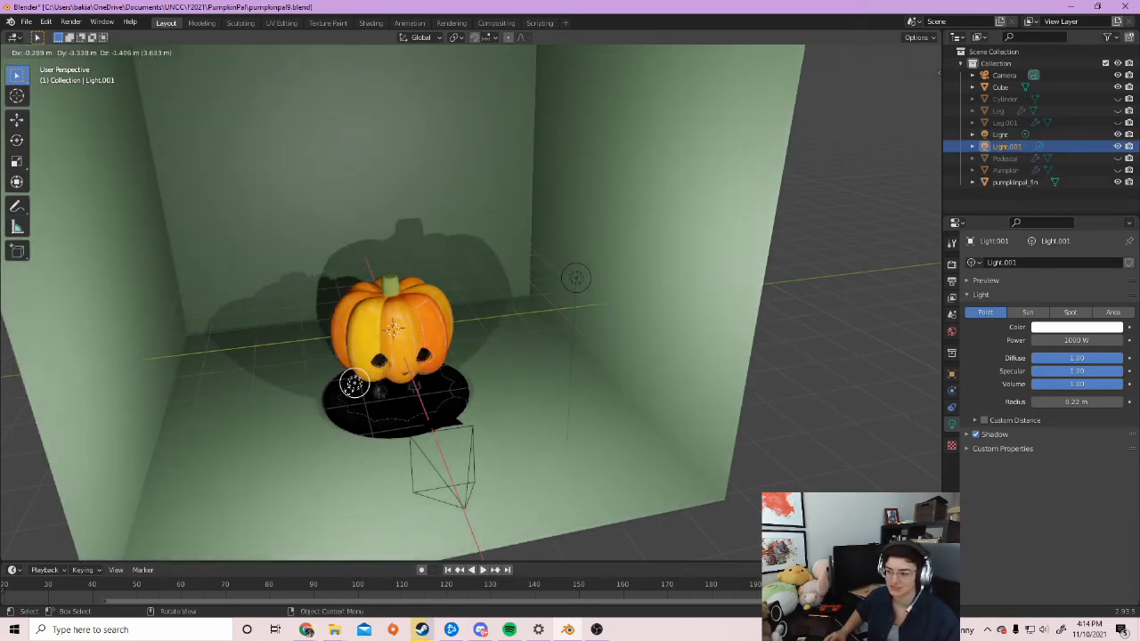
click(354, 418)
middle_drag(354, 418, 477, 367)
key(g)
click(357, 396)
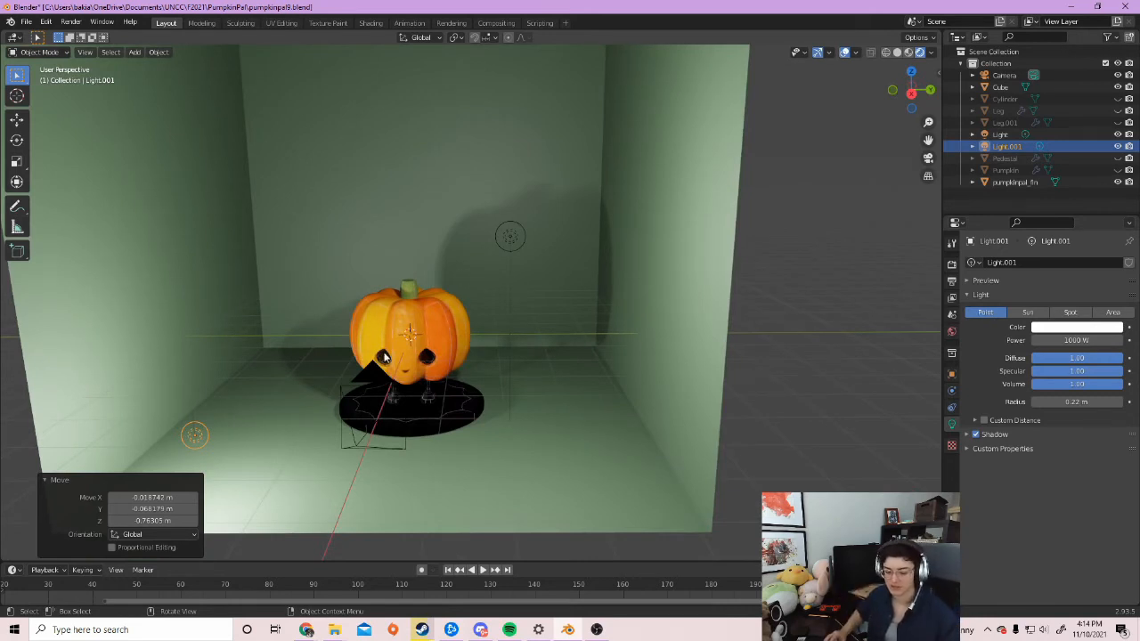
Move Light.001 higher and off to the side of the pumpkin
middle_drag(386, 372, 434, 356)
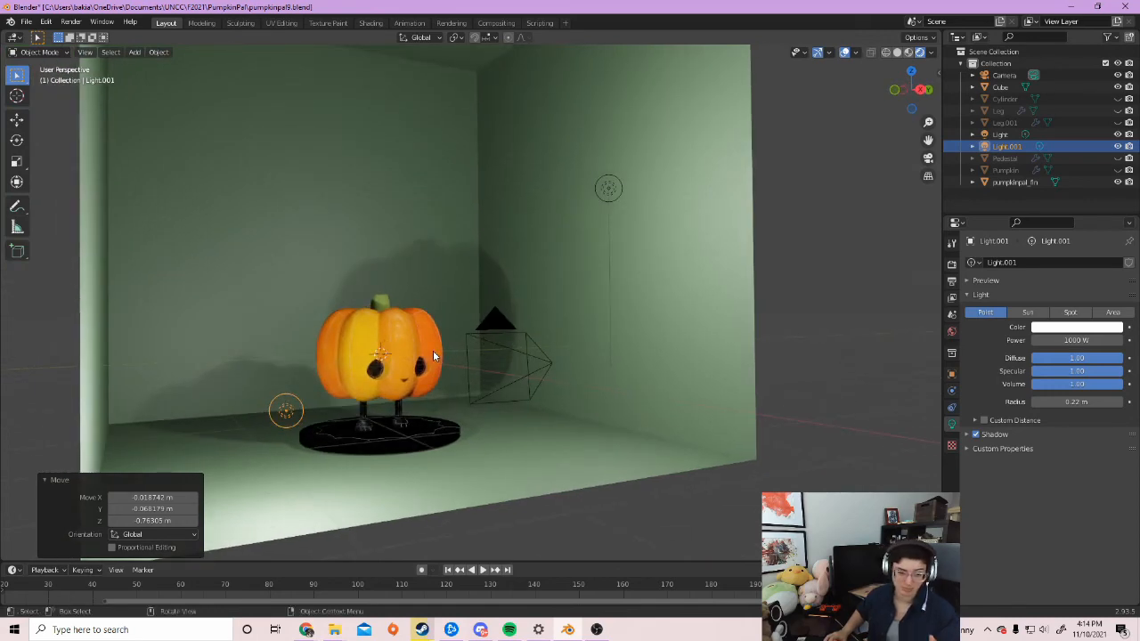
middle_drag(491, 410, 496, 277)
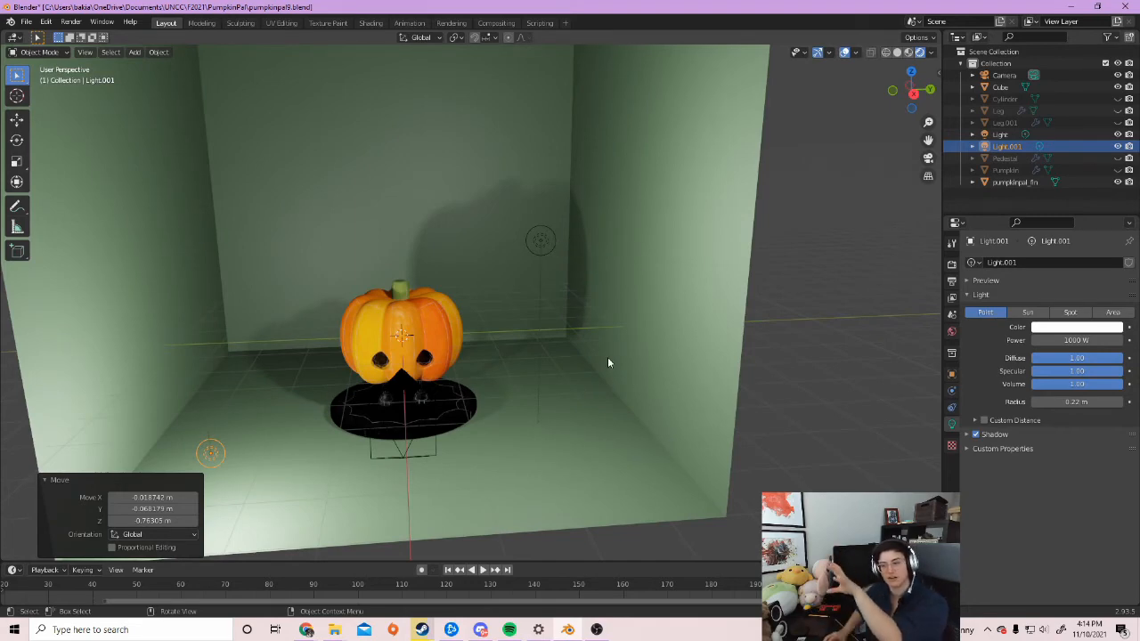
middle_drag(609, 362, 606, 372)
middle_drag(537, 358, 557, 339)
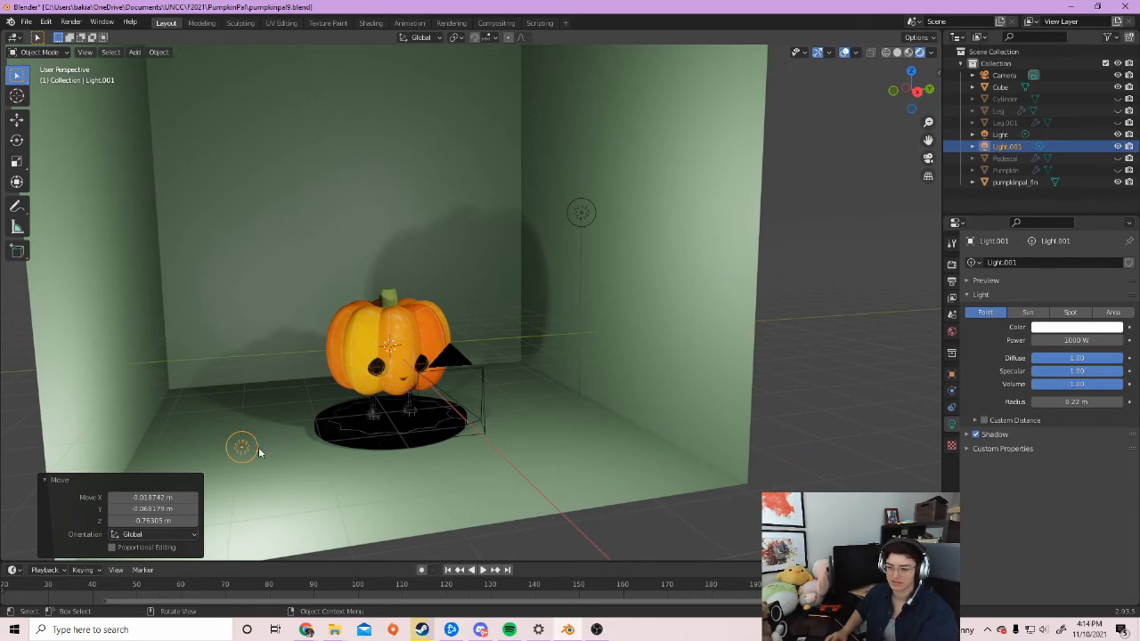
middle_drag(265, 470, 295, 460)
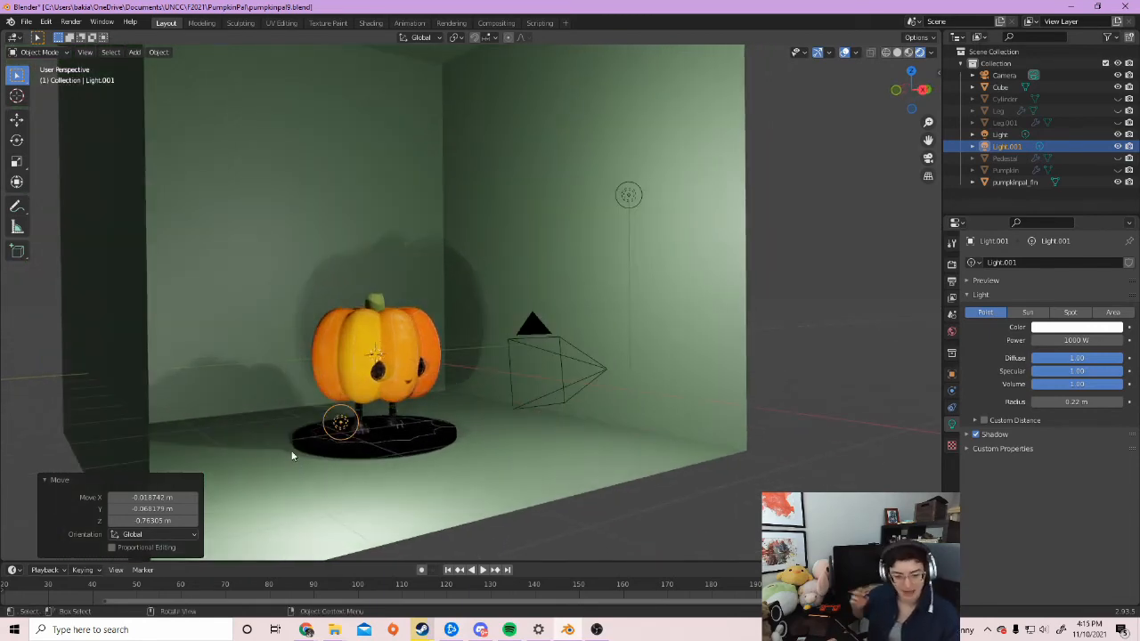
key(g)
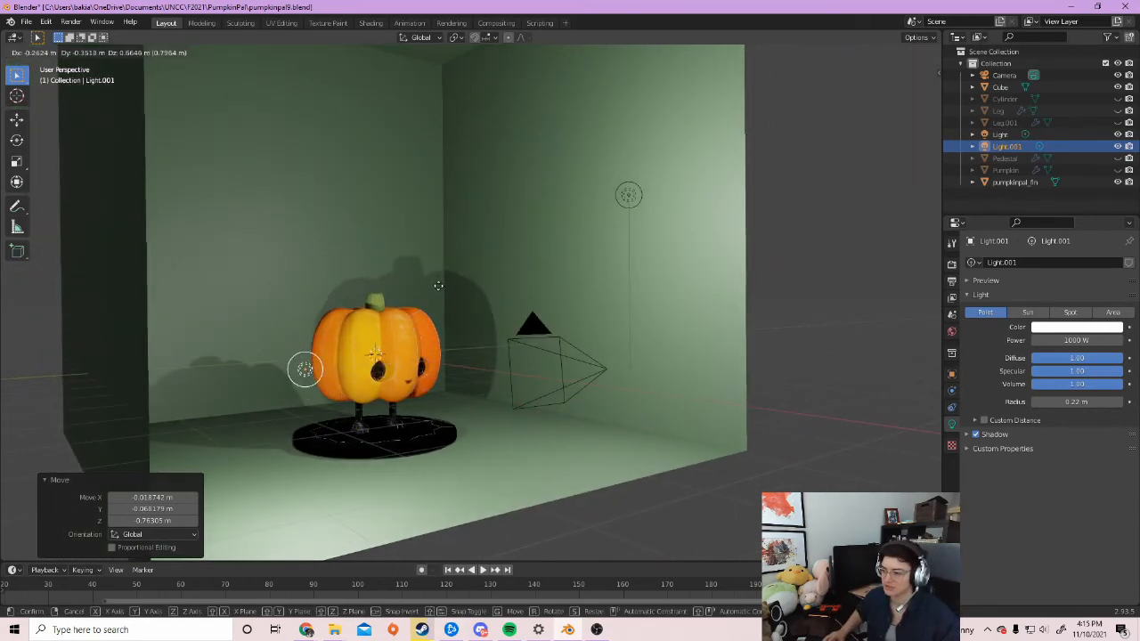
click(451, 339)
middle_drag(480, 424, 427, 456)
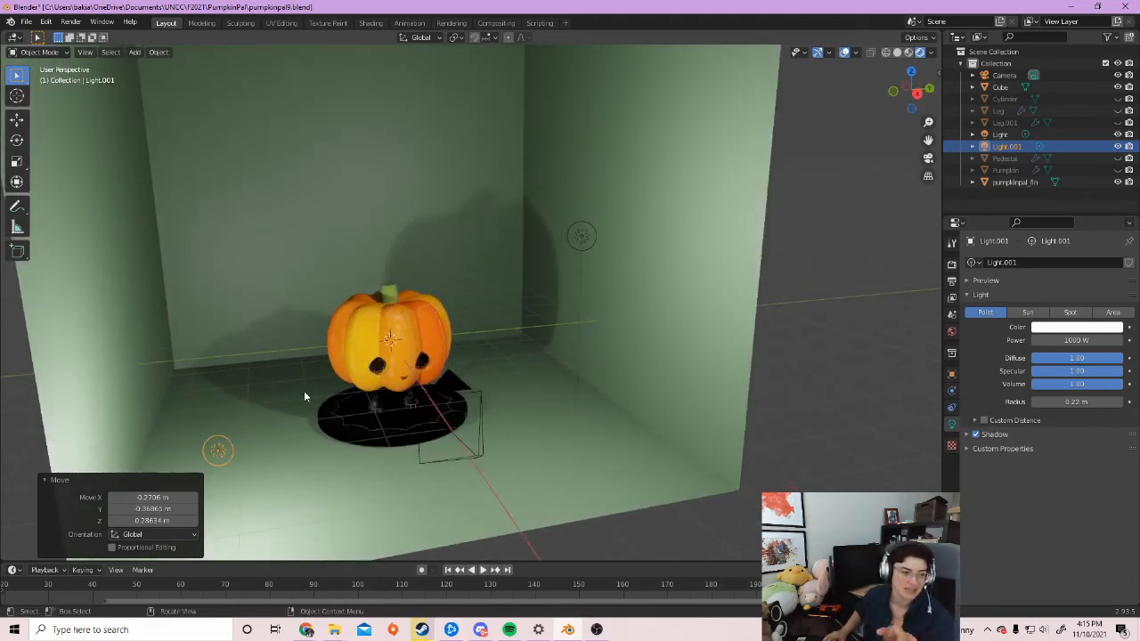
middle_drag(304, 390, 275, 377)
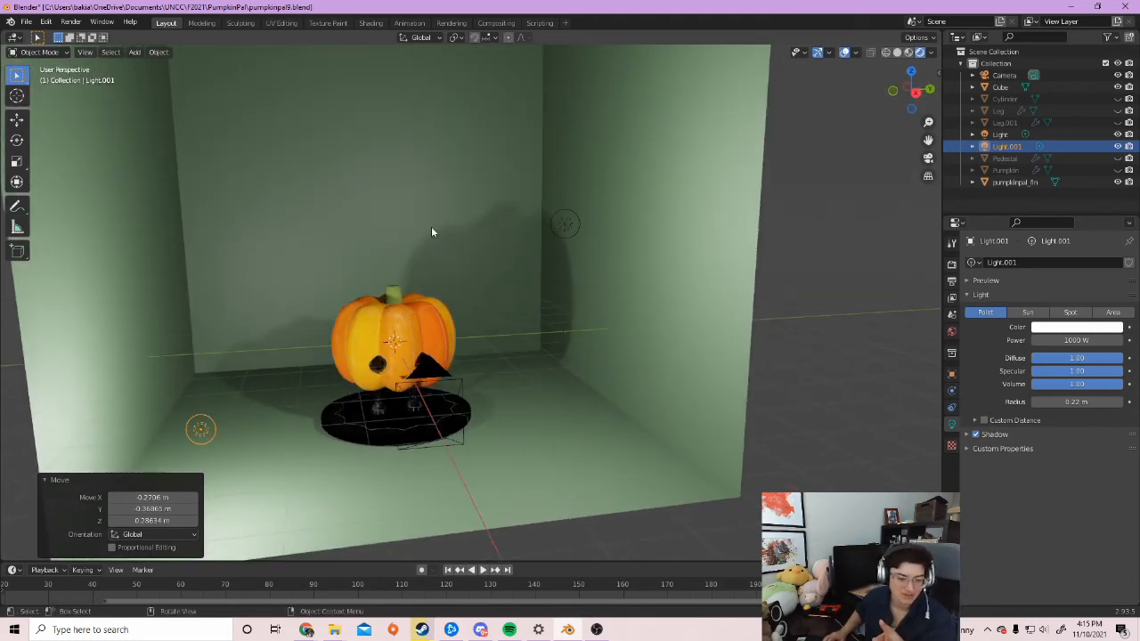
Set Light.001's power to 500 W
click(1081, 340)
text(500)
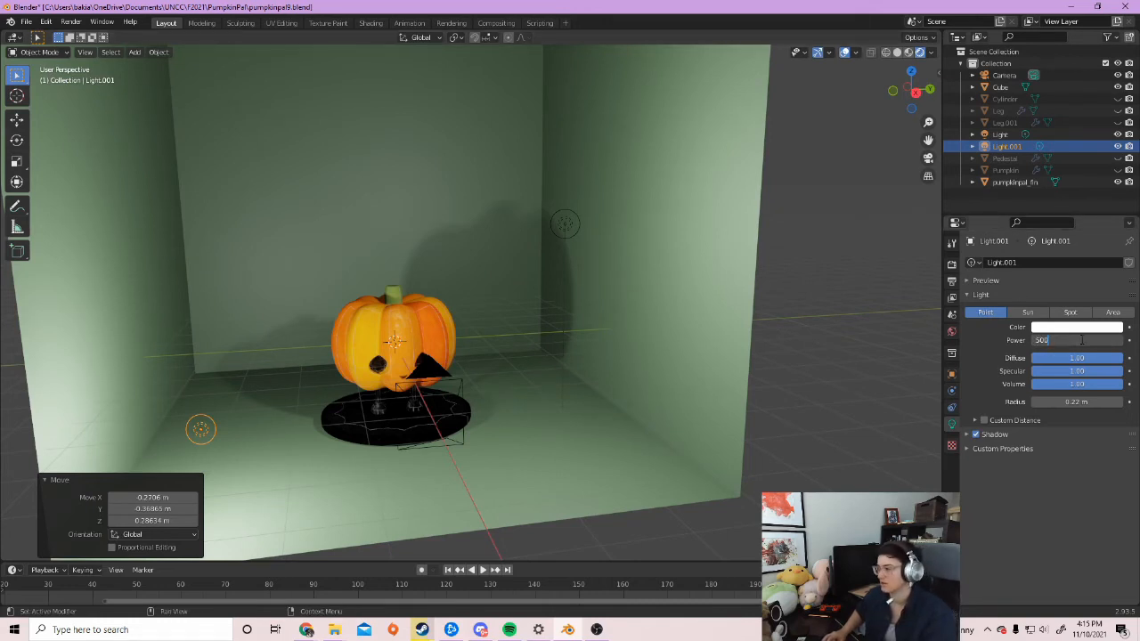
key(Return)
mouse_move(483, 448)
middle_down()
mouse_move(485, 433)
mouse_move(481, 442)
middle_up()
Widen Light.001's radius to 1.27 m and inspect the softer lighting from several angles
drag(1066, 403, 1137, 402)
middle_drag(559, 335, 570, 360)
drag(1067, 403, 1071, 402)
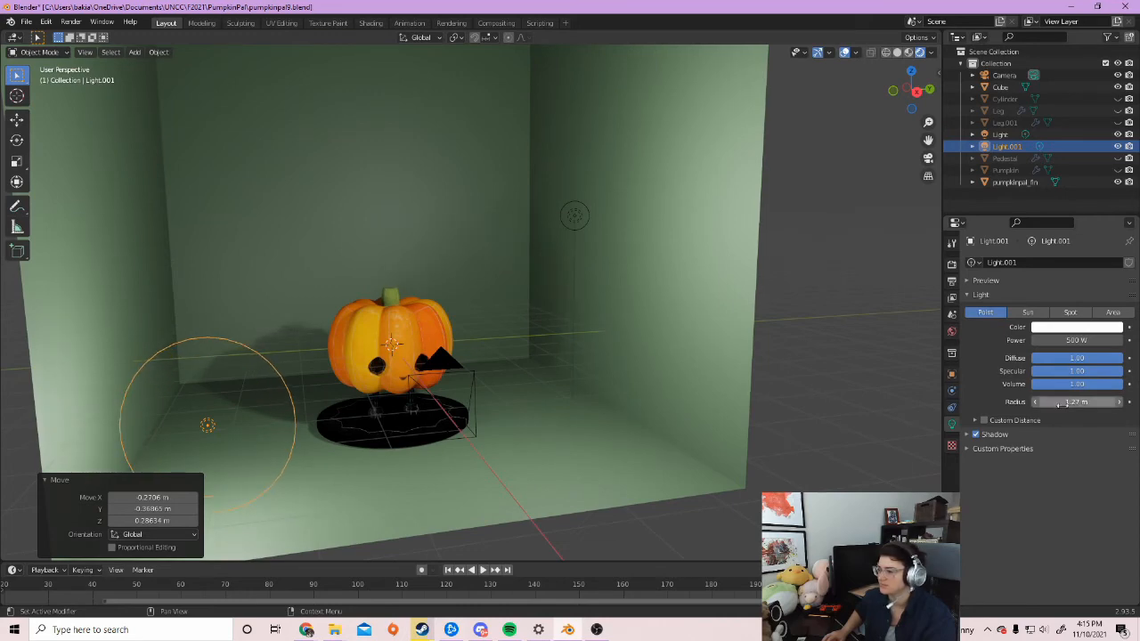
middle_drag(562, 416, 526, 416)
scroll(543, 426, up, 4)
middle_drag(547, 348, 576, 350)
scroll(542, 333, down, 3)
scroll(576, 349, down, 2)
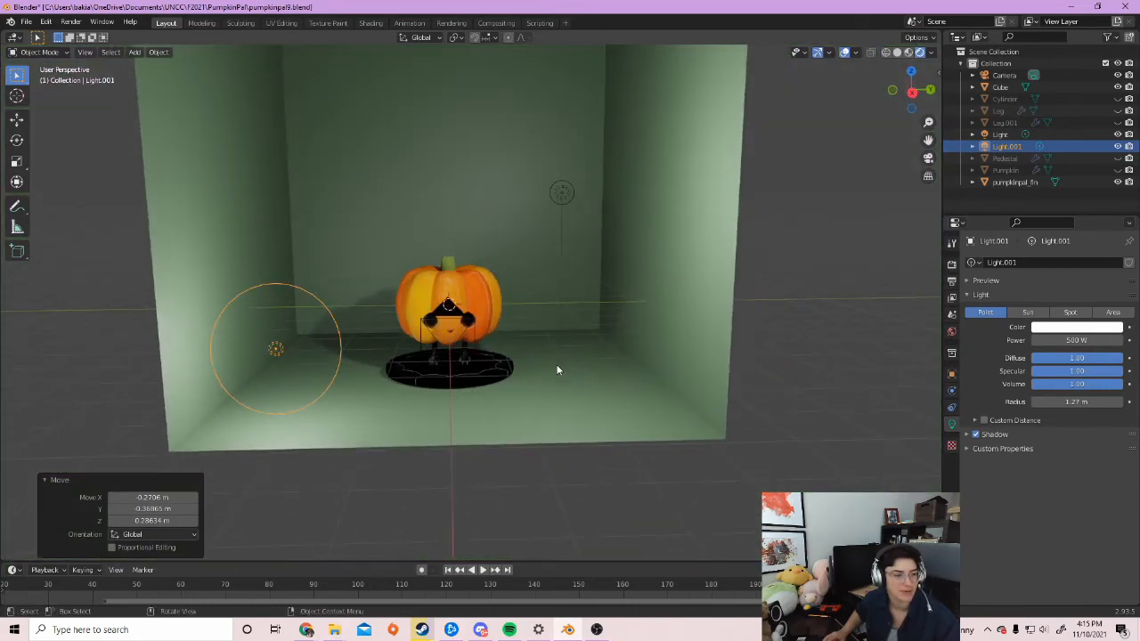
middle_drag(558, 370, 558, 359)
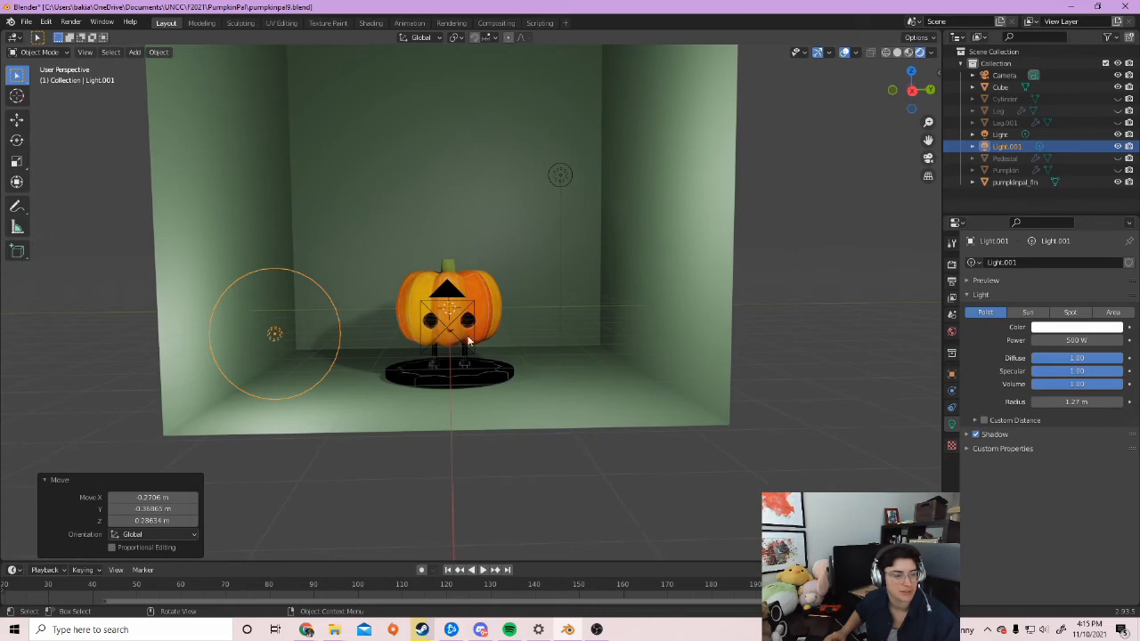
middle_drag(579, 326, 585, 381)
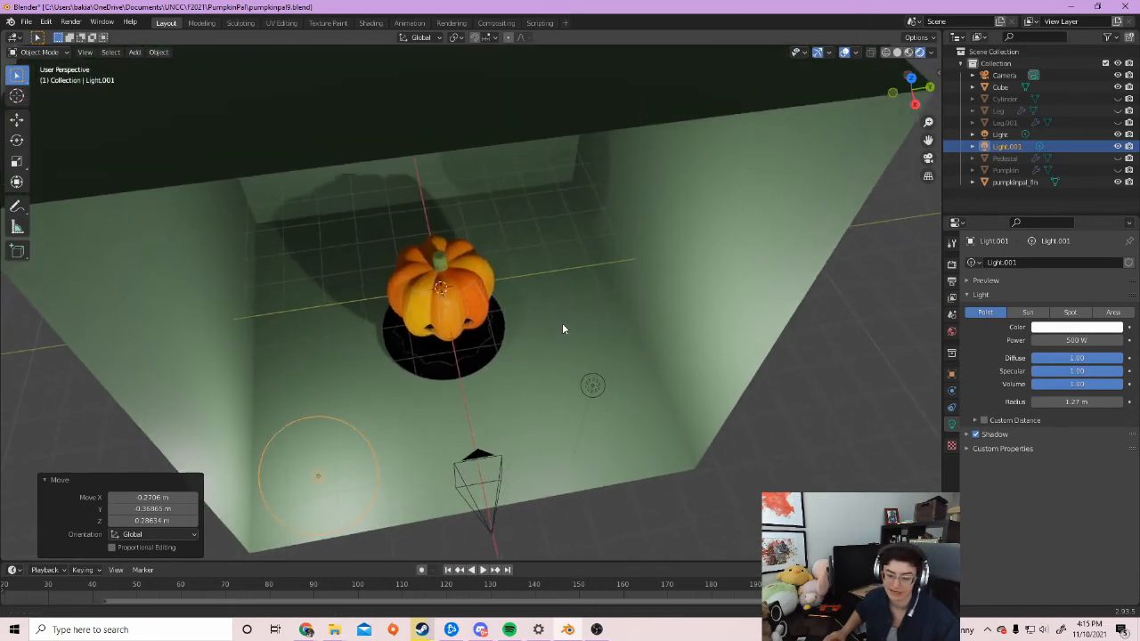
middle_drag(562, 329, 517, 377)
key(shift+a)
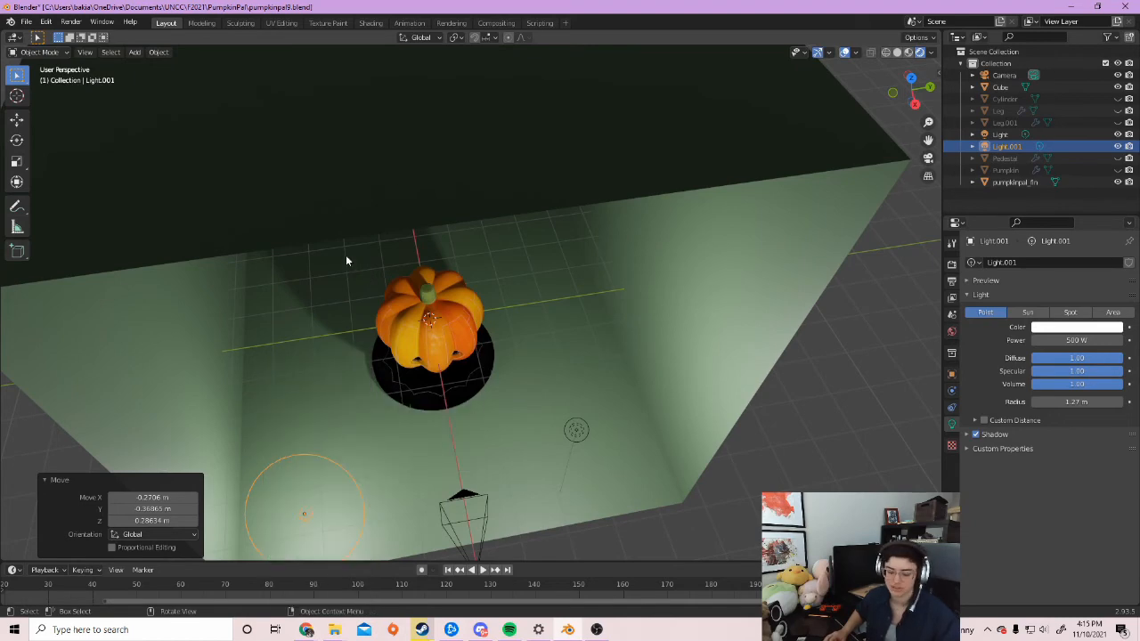
Duplicate the light into Light.002 and move it lower and to the left
key(shift+d)
click(426, 36)
middle_drag(406, 409, 491, 346)
scroll(491, 347, up, 4)
shift+middle_drag(560, 333, 465, 362)
key(g)
click(356, 475)
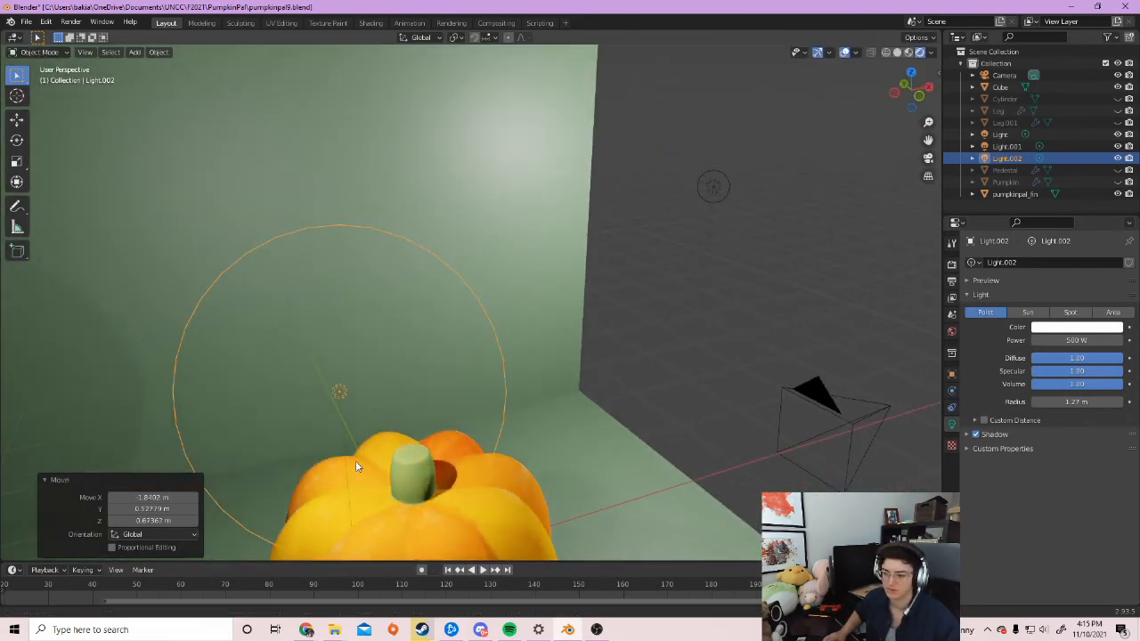
middle_drag(356, 475, 416, 260)
Reposition Light.002 further left around the pumpkin and view the whole room
key(g)
click(281, 478)
middle_drag(281, 478, 588, 380)
key(g)
click(349, 370)
key(g)
click(566, 505)
middle_drag(568, 505, 512, 395)
scroll(529, 419, down, 9)
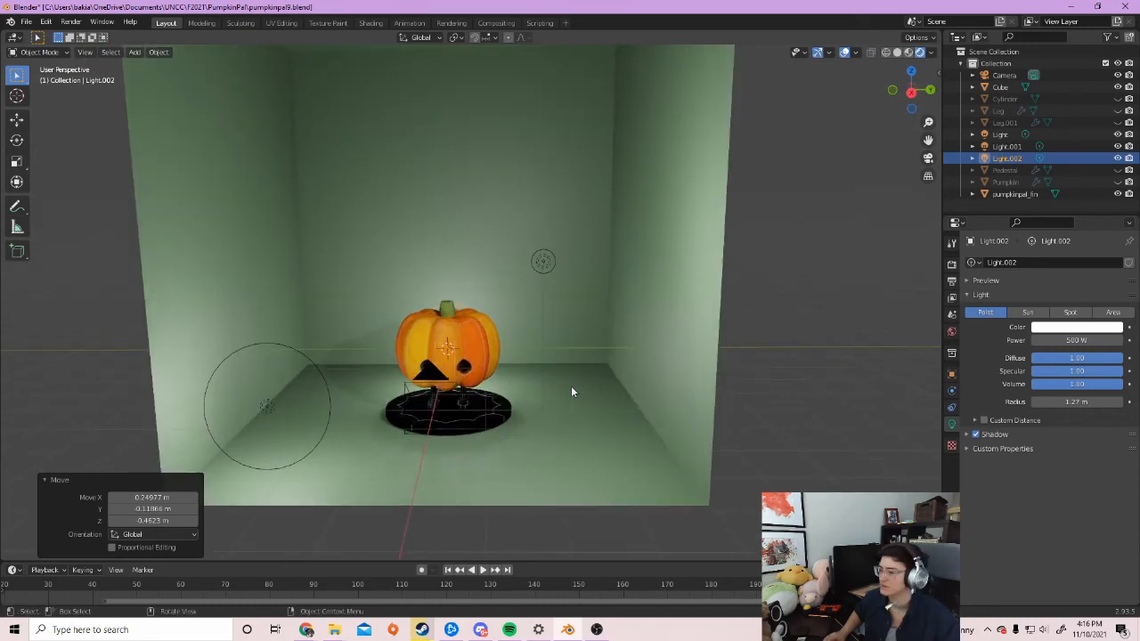
shift+middle_drag(533, 387, 533, 413)
Raise Light.002's radius to 1.4 m and place it above the pumpkin
drag(1057, 401, 1067, 402)
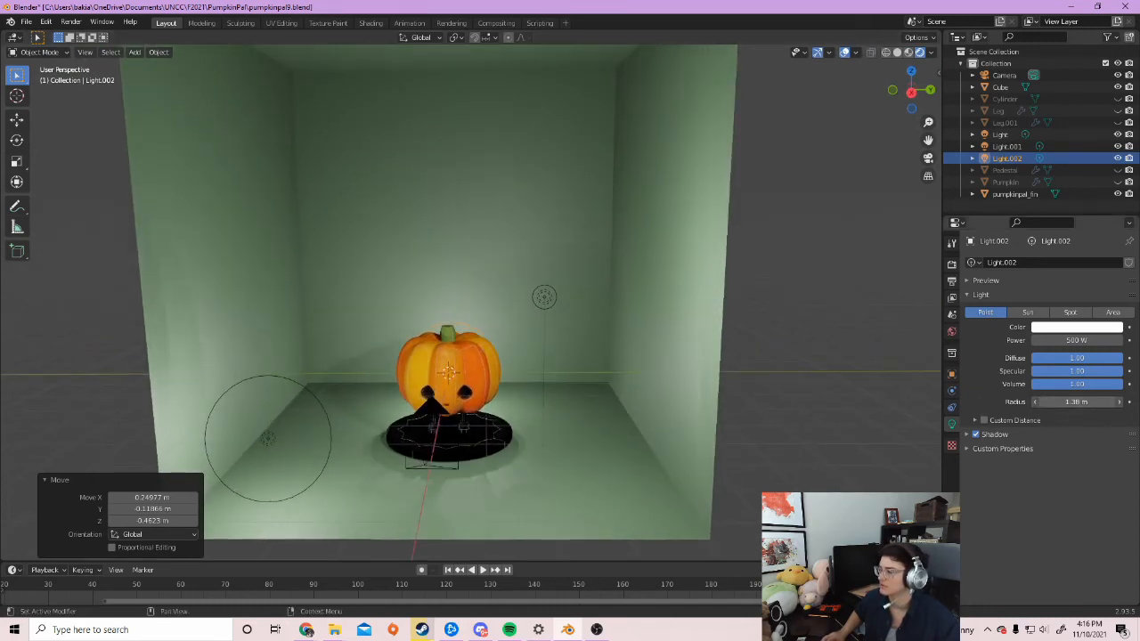
middle_drag(587, 387, 512, 383)
key(g)
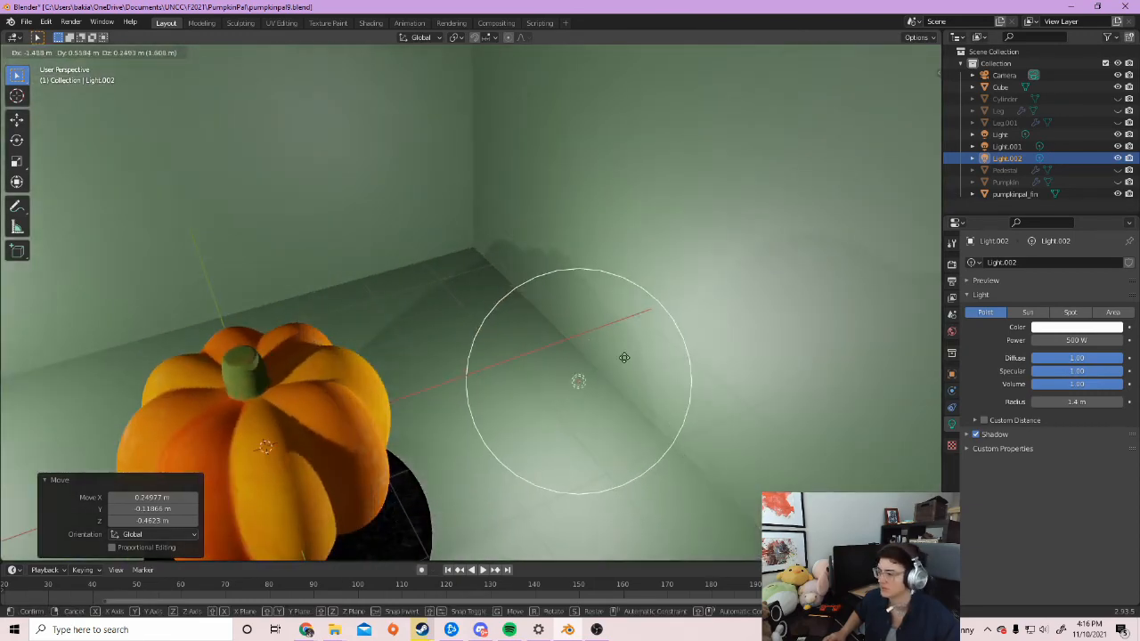
click(685, 334)
middle_drag(433, 373, 528, 347)
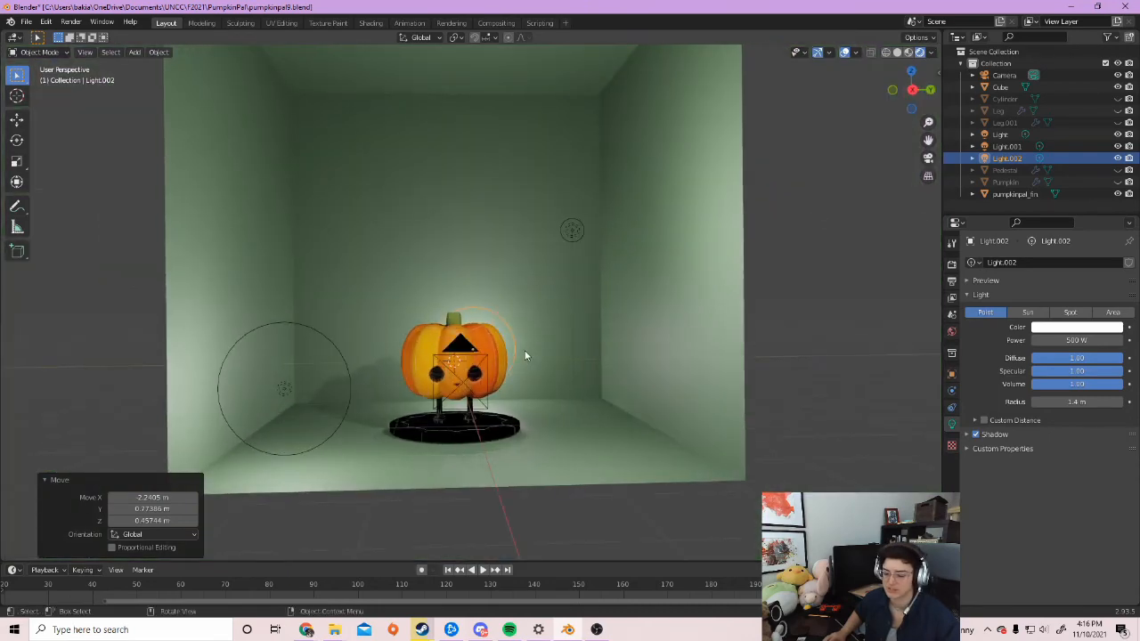
key(g)
click(534, 386)
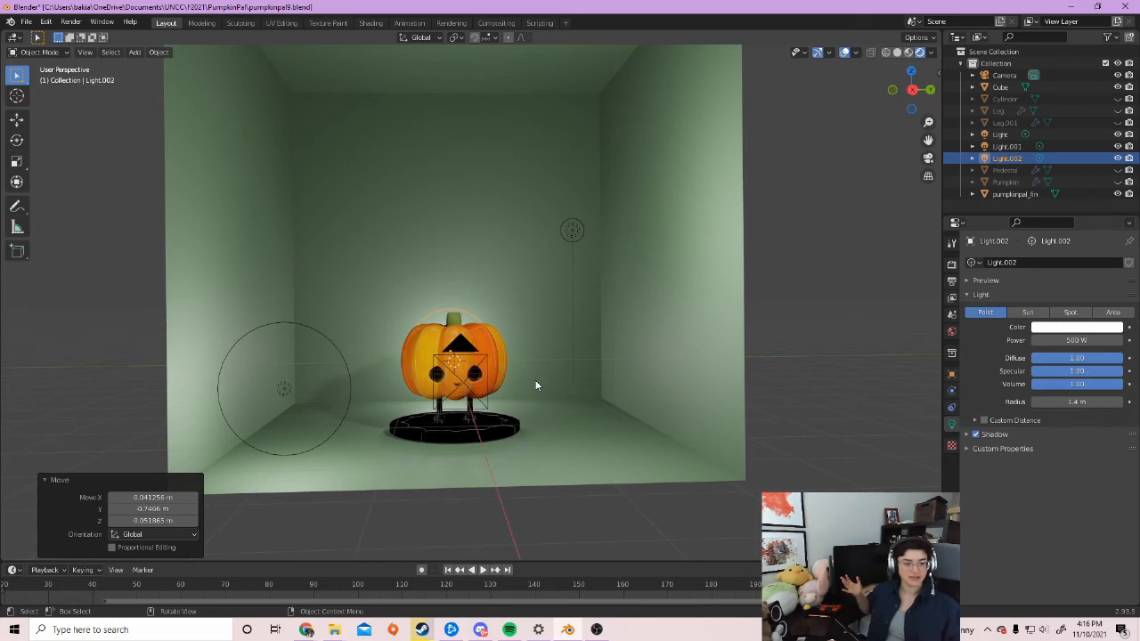
middle_drag(348, 237, 547, 376)
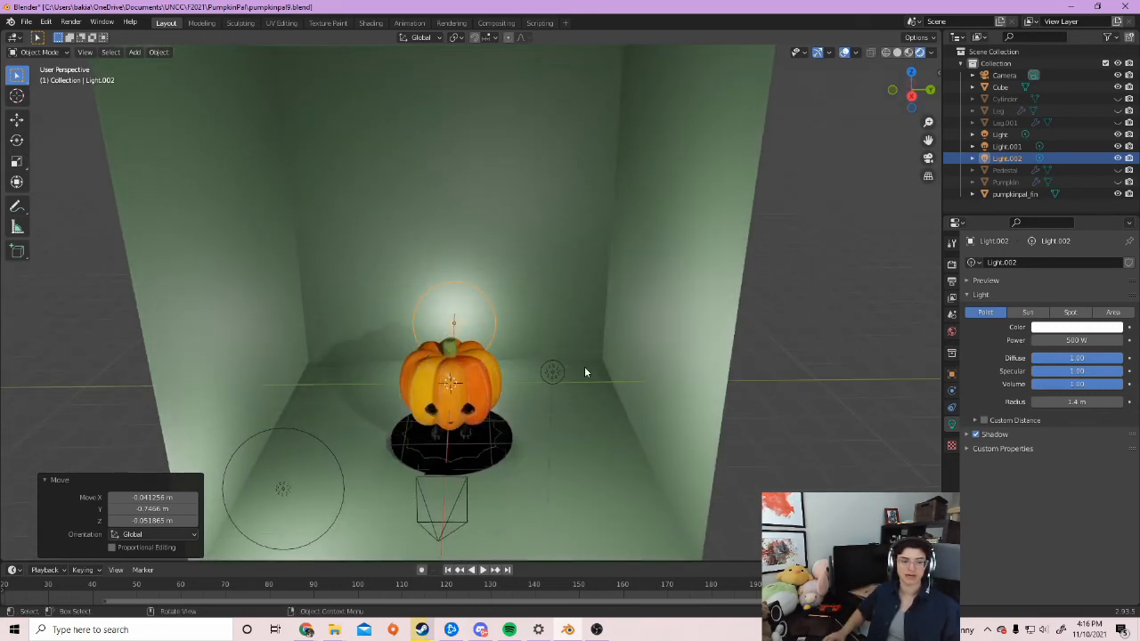
Shrink the original Light's radius to 0.11 m
click(554, 379)
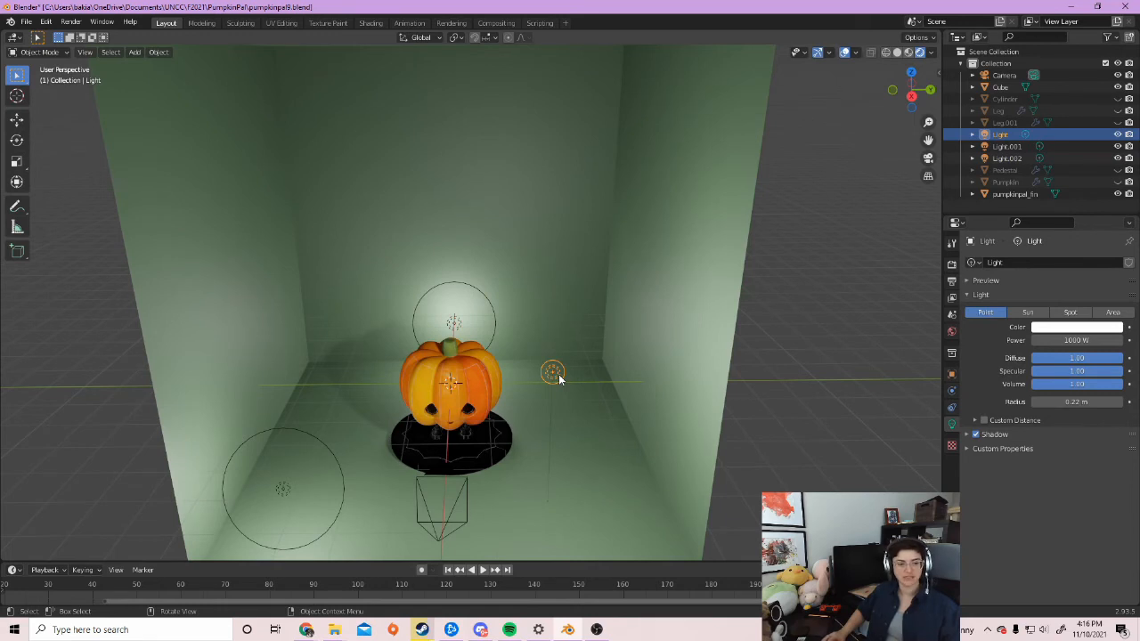
drag(1078, 402, 1052, 415)
middle_drag(434, 446, 452, 438)
Select Light.001 and orbit around the pumpkin to compare the three lights
click(300, 488)
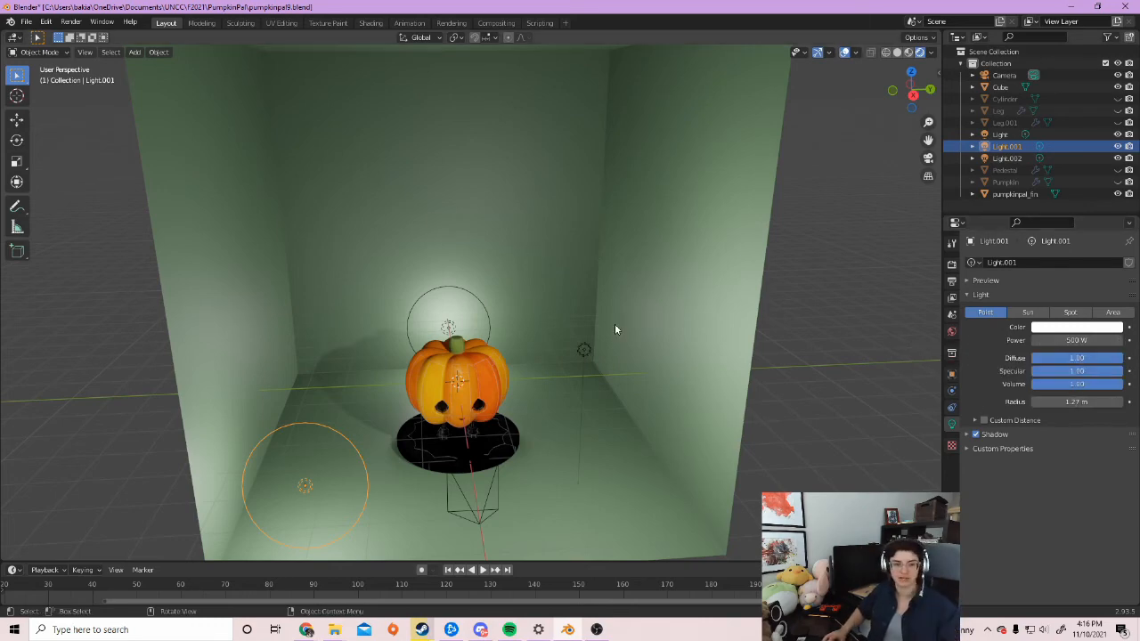
mouse_move(451, 371)
middle_down()
mouse_move(457, 344)
mouse_move(479, 411)
mouse_move(456, 375)
middle_up()
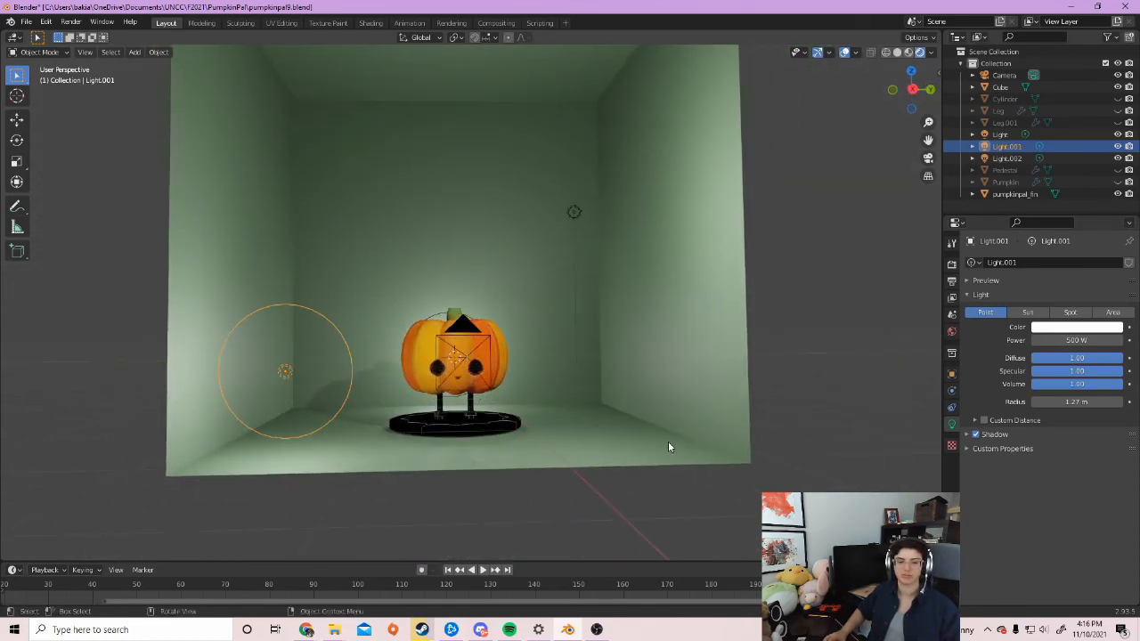
middle_drag(670, 446, 689, 460)
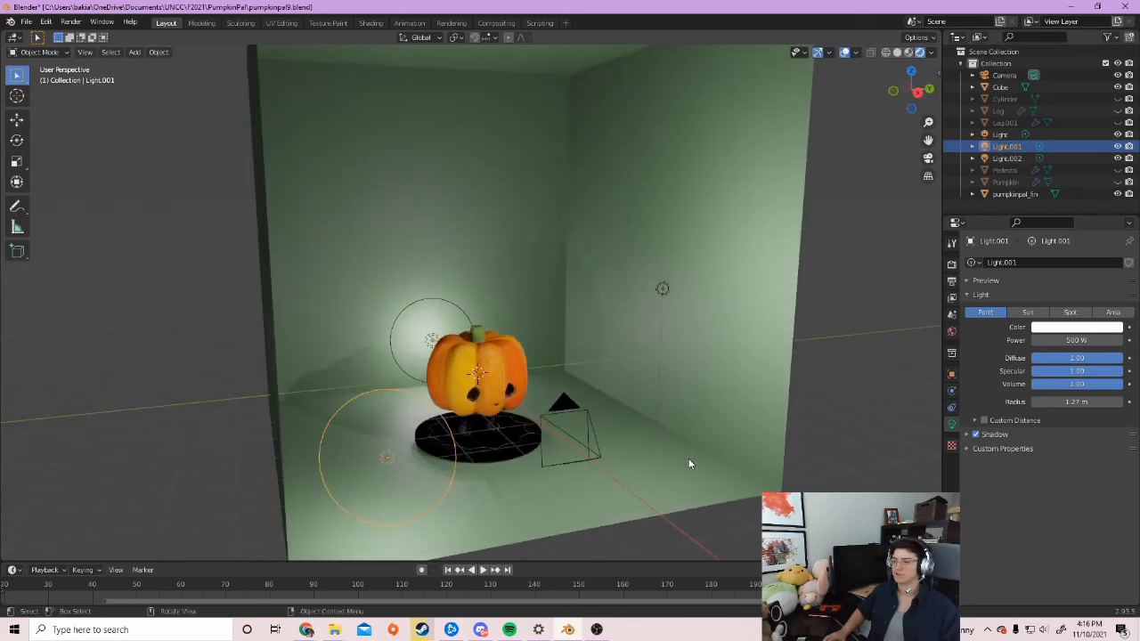
click(695, 290)
middle_drag(717, 403, 608, 404)
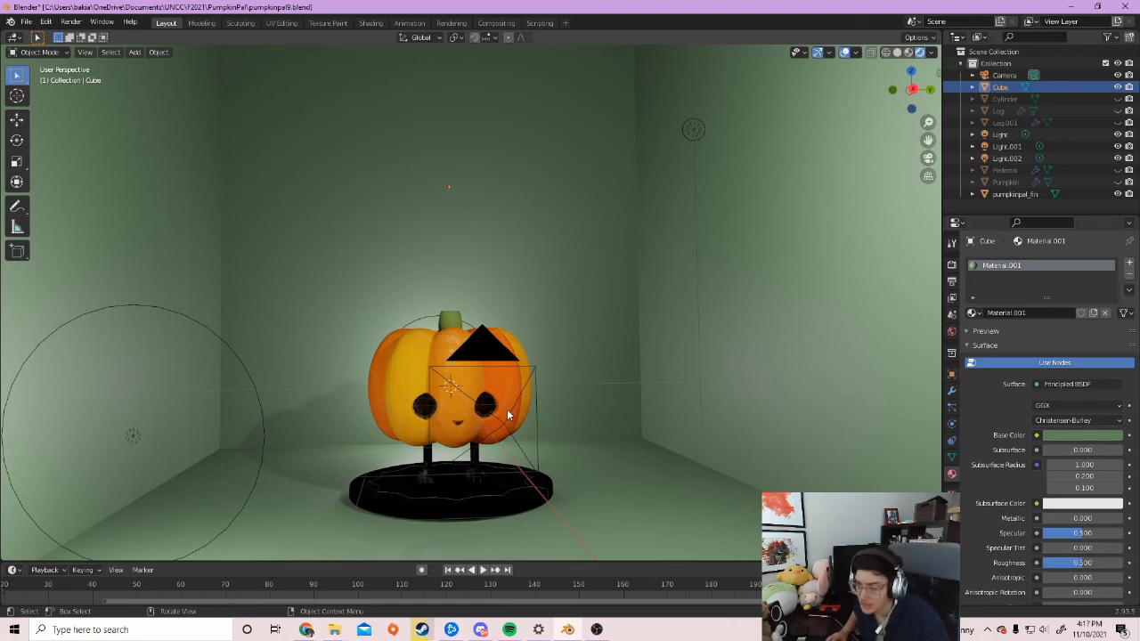
key(F12)
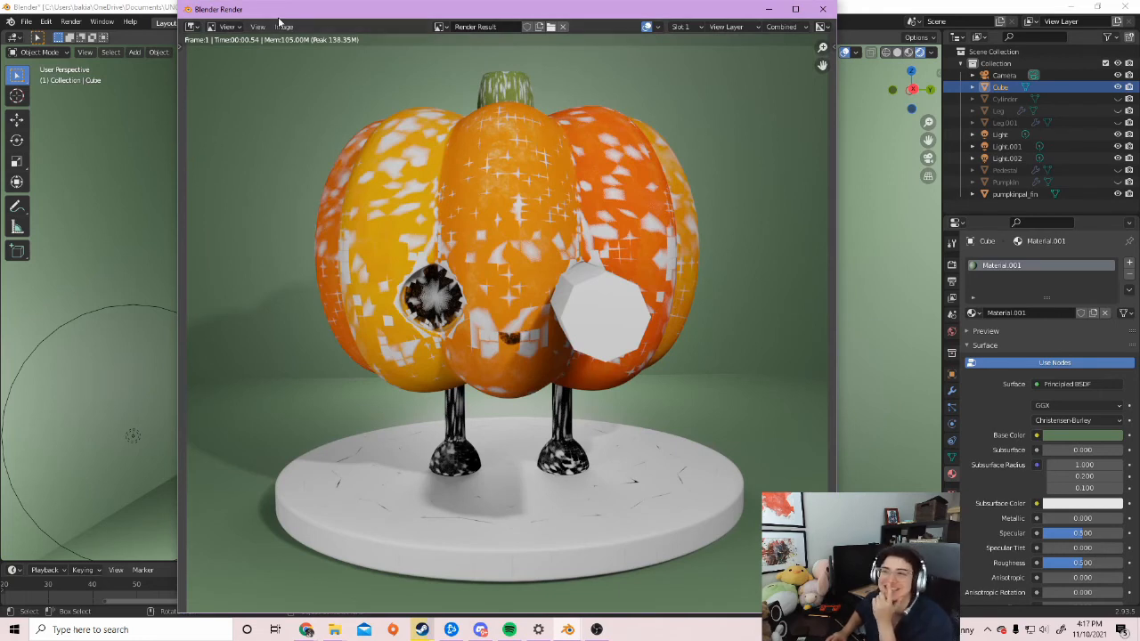
drag(279, 11, 371, 16)
click(71, 22)
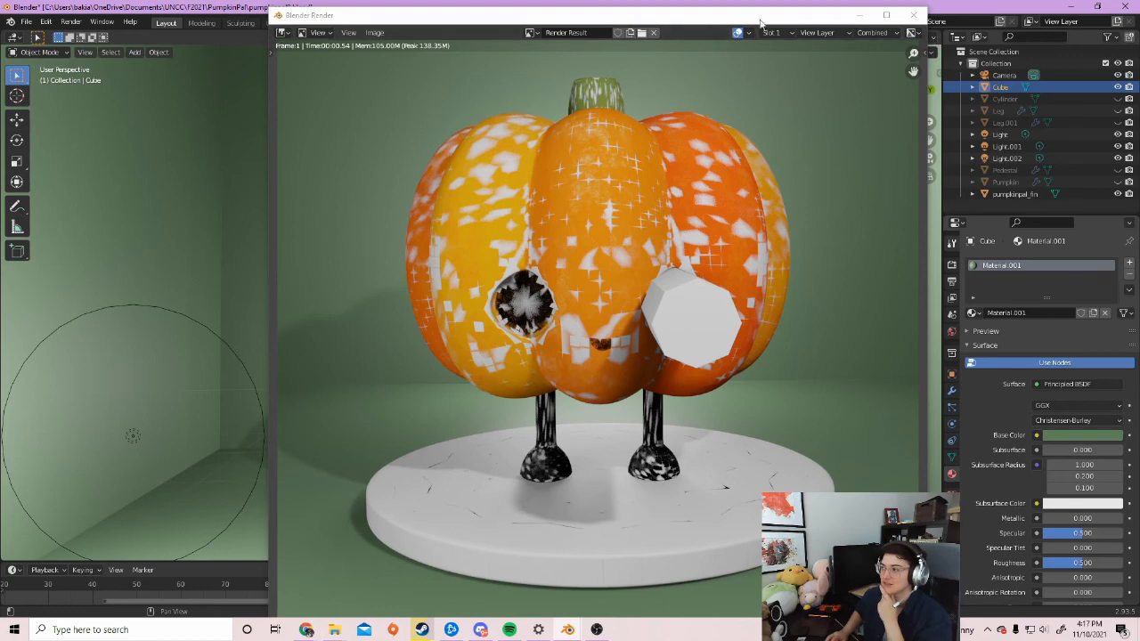
drag(756, 20, 726, 29)
click(883, 23)
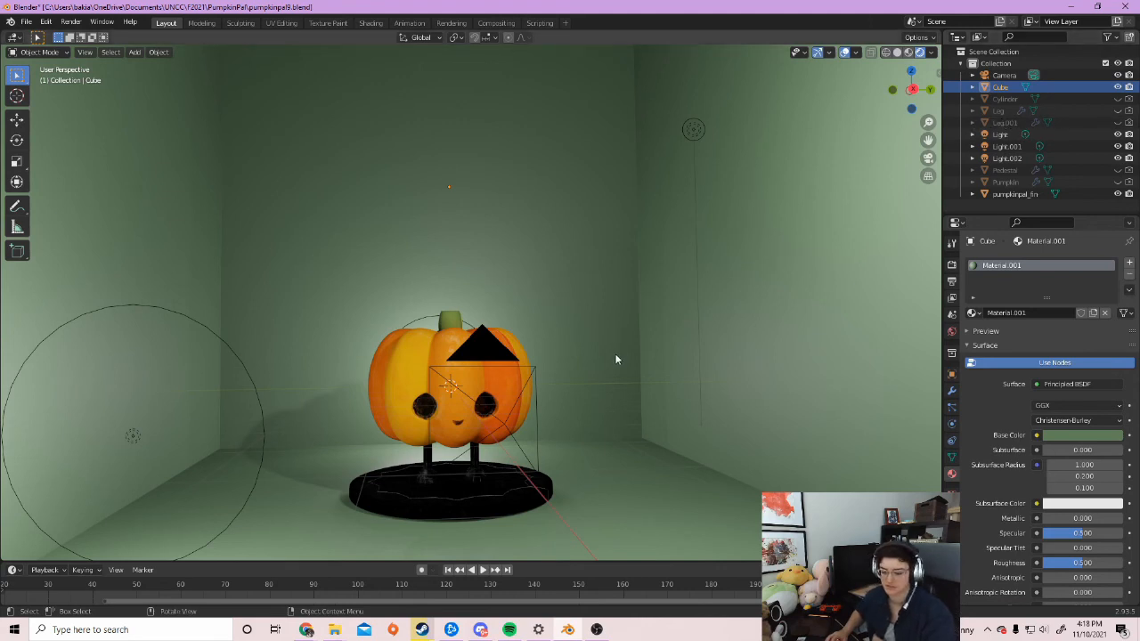
Render the 1080×1080 camera view of the pumpkin and open the Image menu to save it
click(70, 21)
click(94, 37)
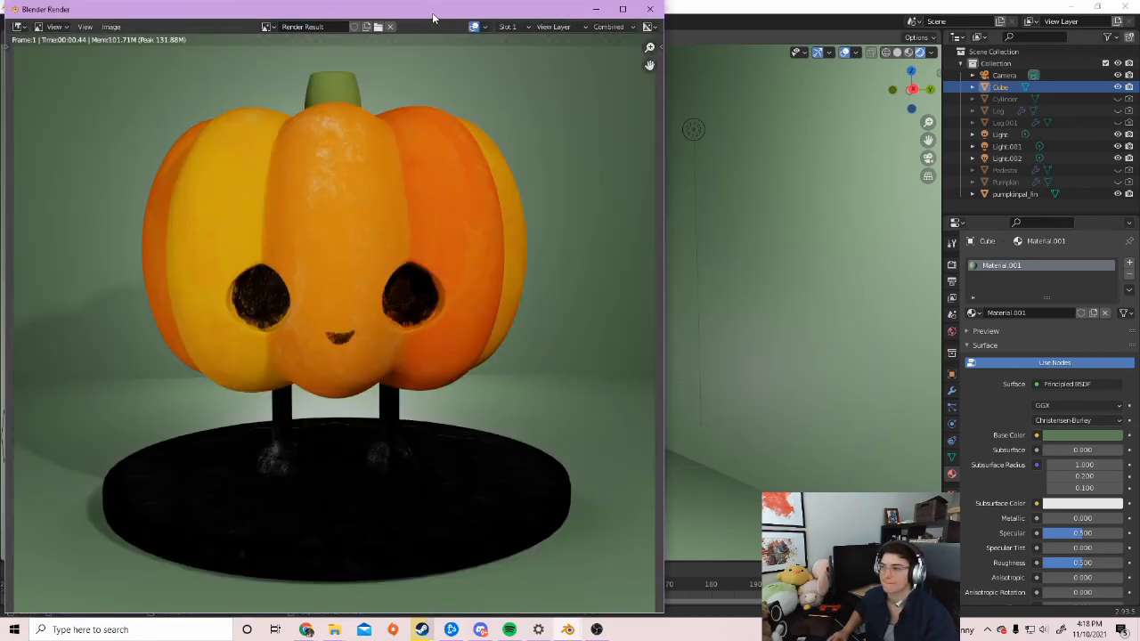
drag(434, 18, 697, 53)
scroll(661, 398, down, 2)
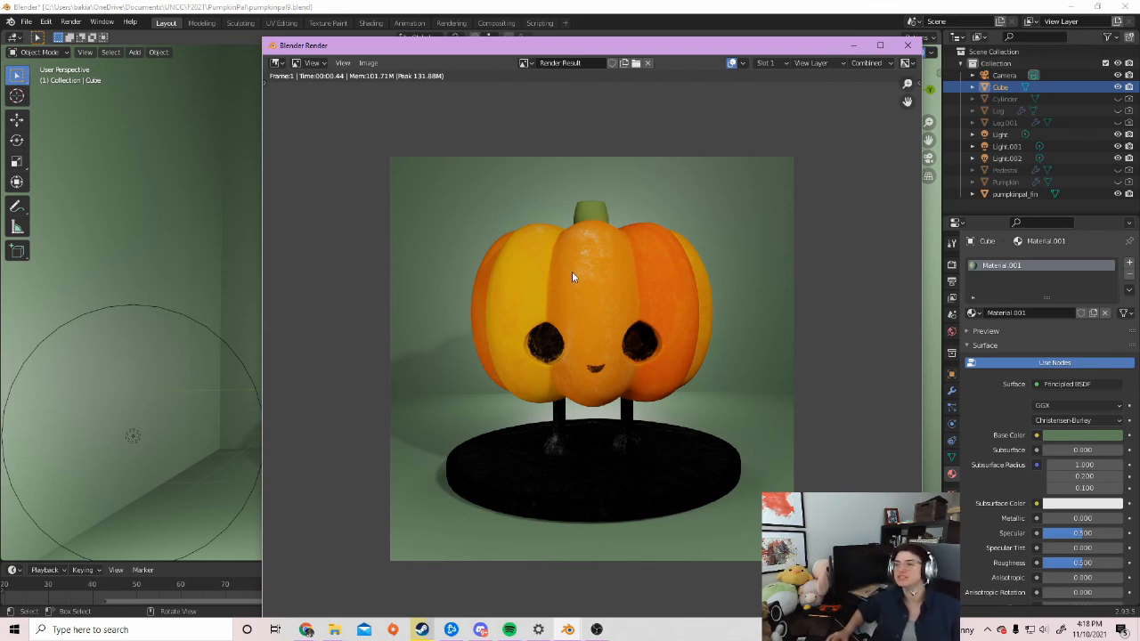
click(368, 64)
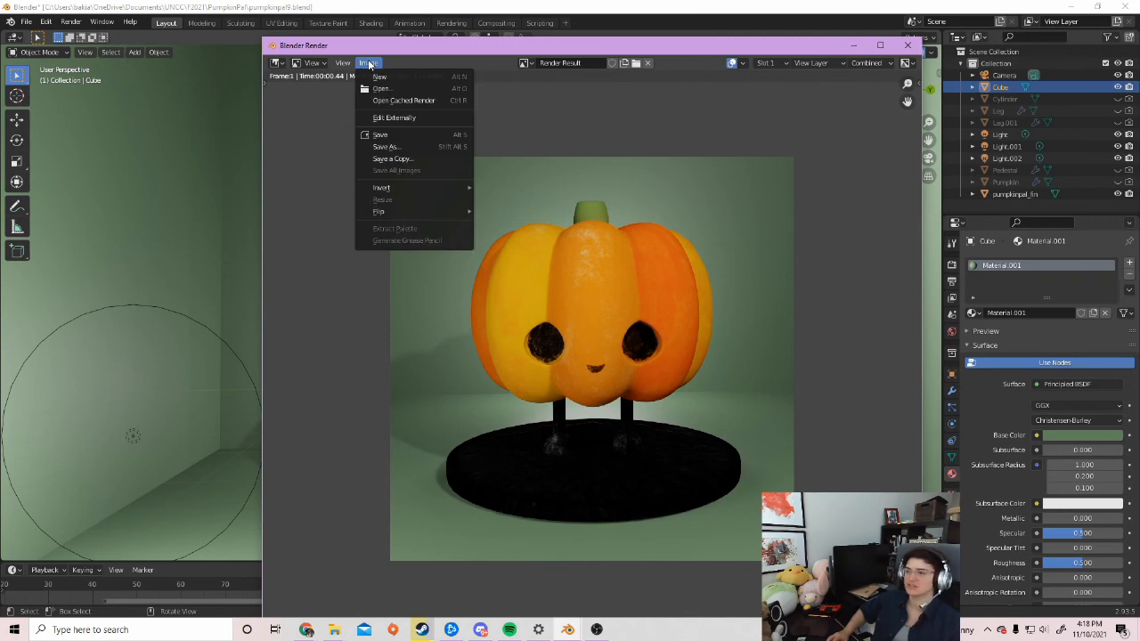